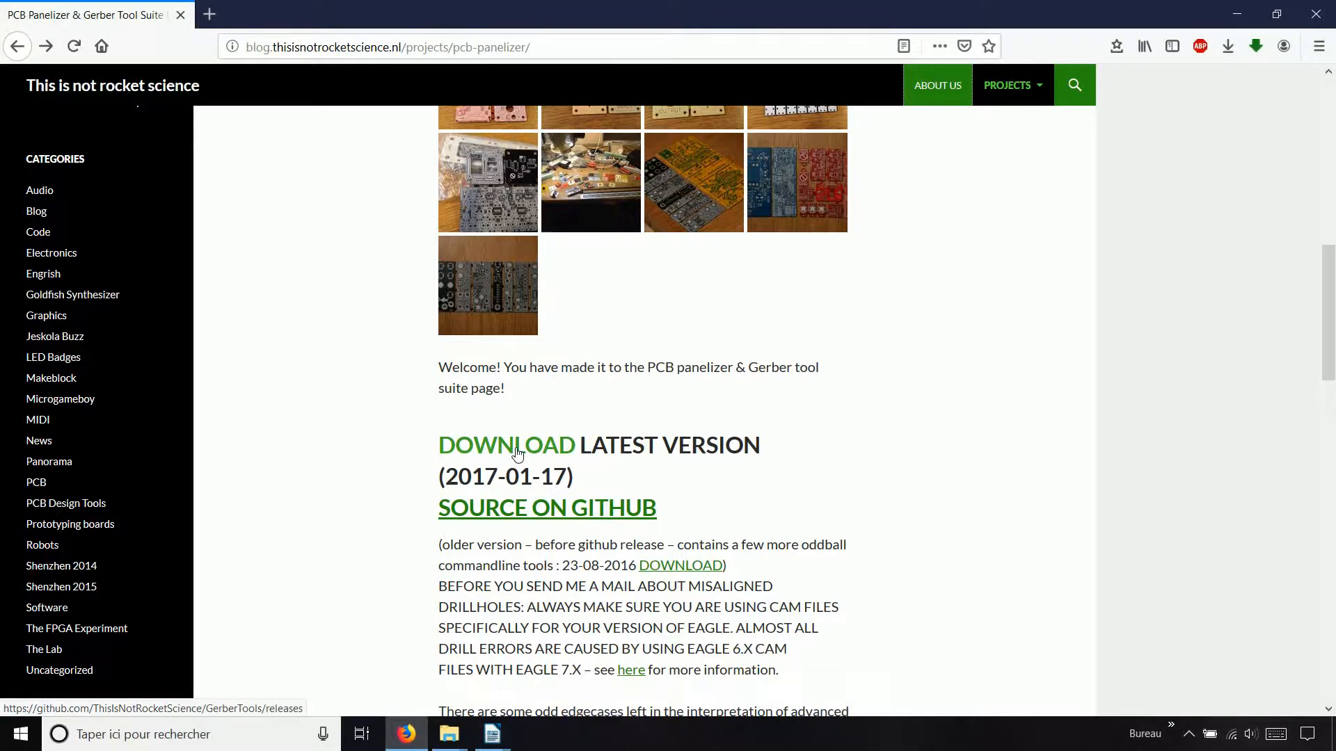
- Open the latest-version download page for GerberTools and go to the assets of the 20-9-2019 release
left_click(517, 454)
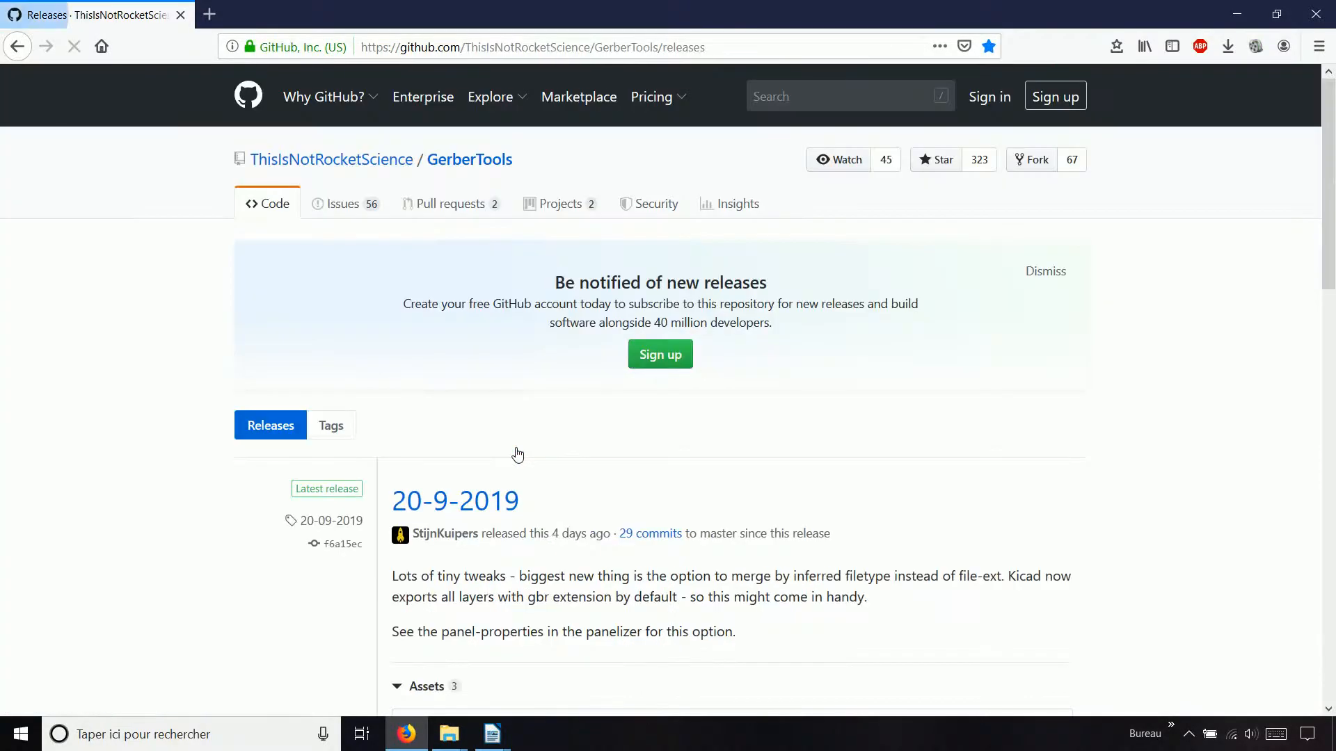
scroll(1197, 404, "down", 2)
scroll(1206, 396, "down", 3)
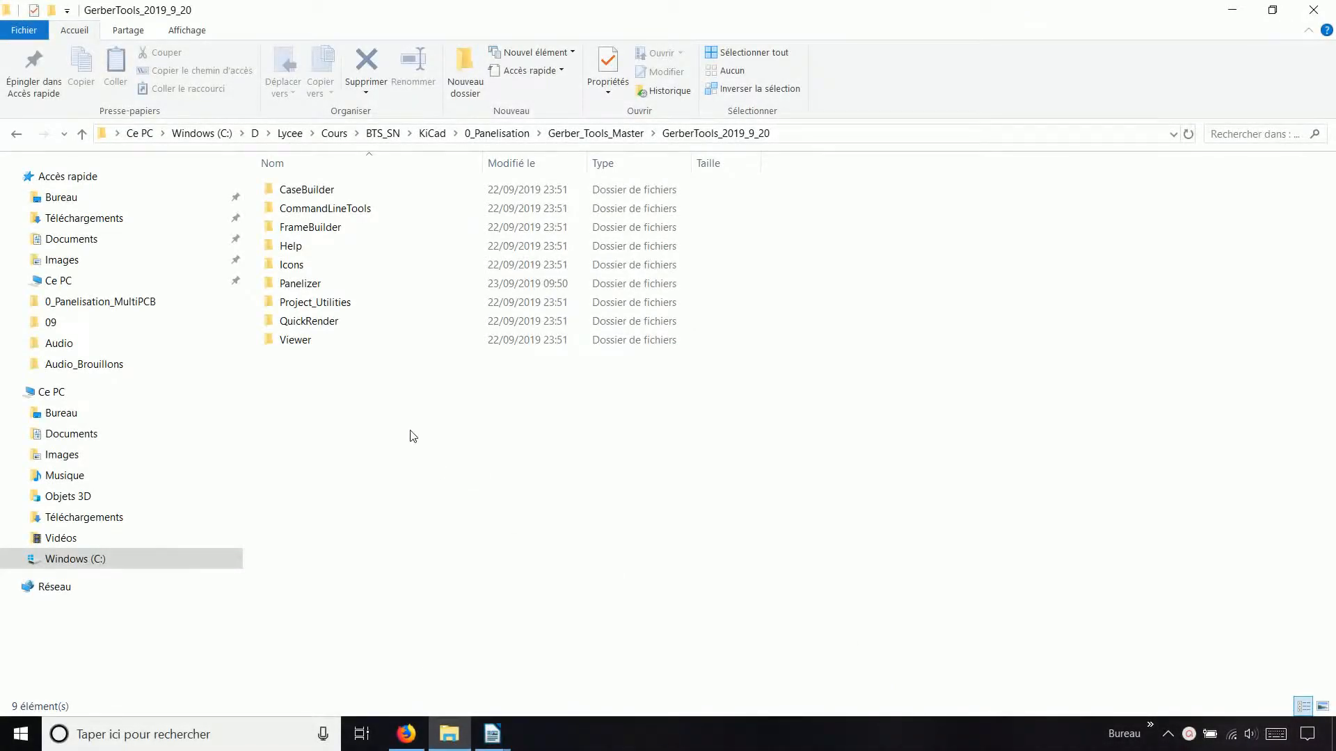
- Launch GerberPanelizer from the Panelizer folder of GerberTools_2019_9_20
double_click(299, 283)
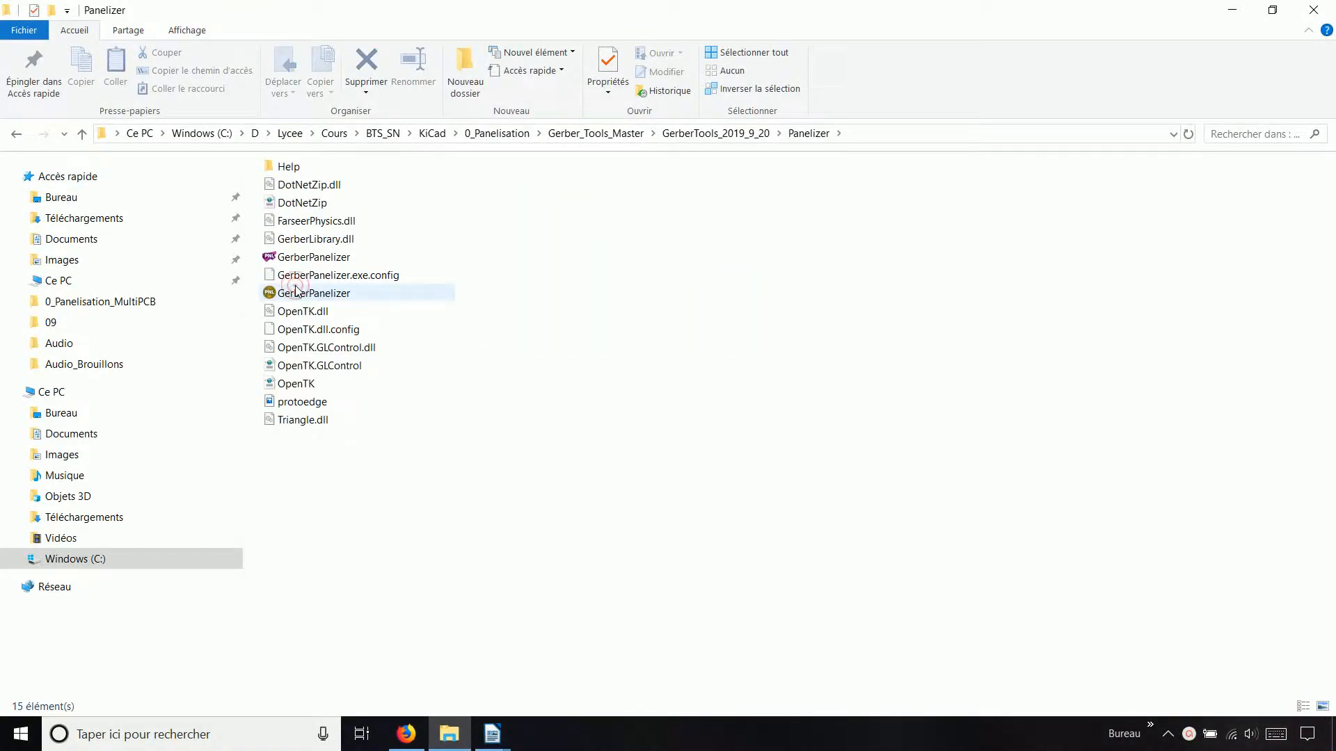
left_click(337, 259)
double_click(336, 259)
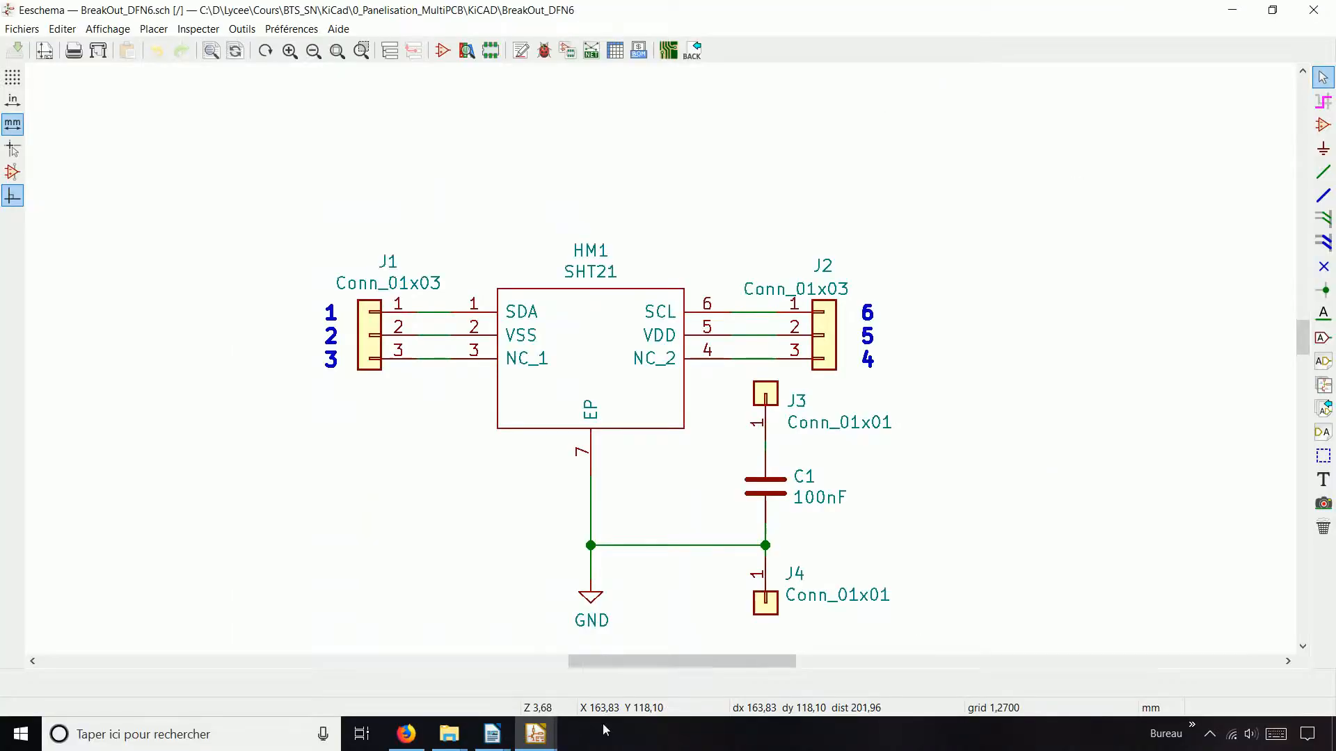
- Switch to the KiCad 3D viewer and examine the DFN6 and DFN8 breakout boards from a tilted angle
mouse_move(536, 734)
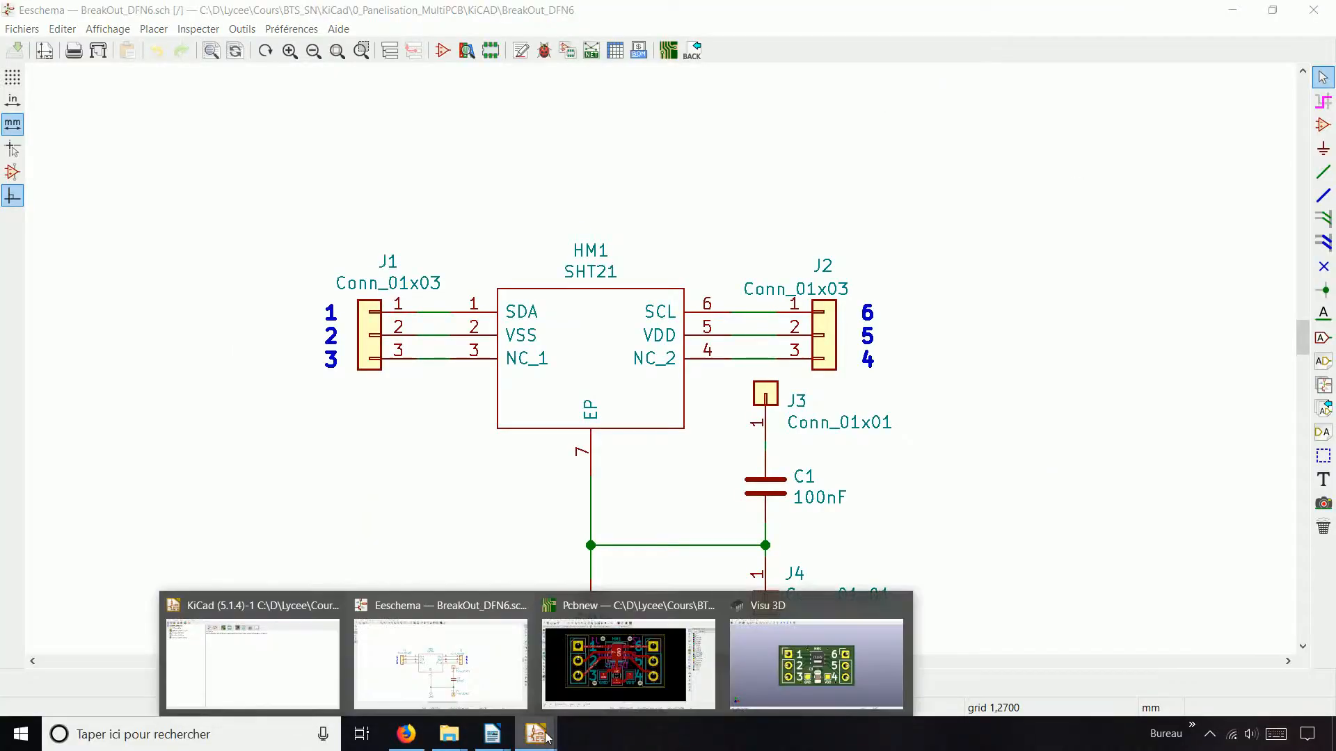
left_click(790, 688)
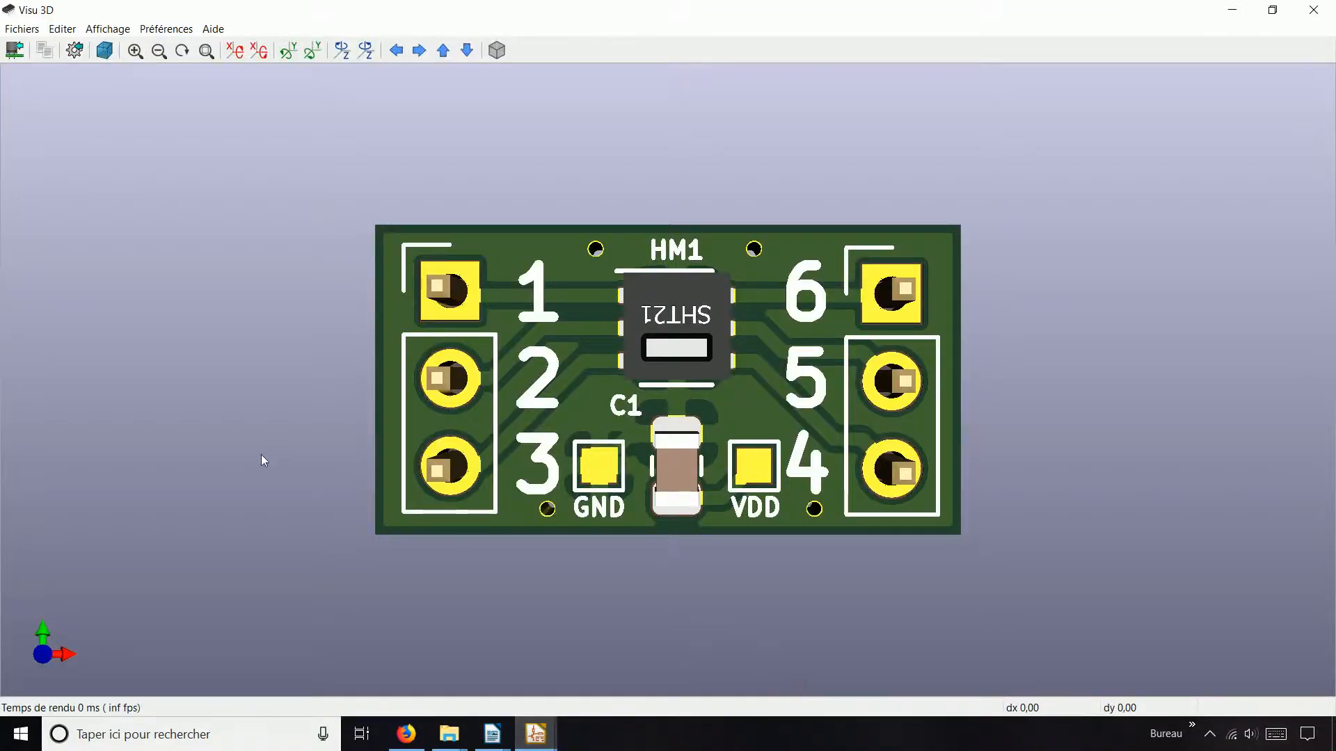
left_click_drag(263, 459, 246, 530)
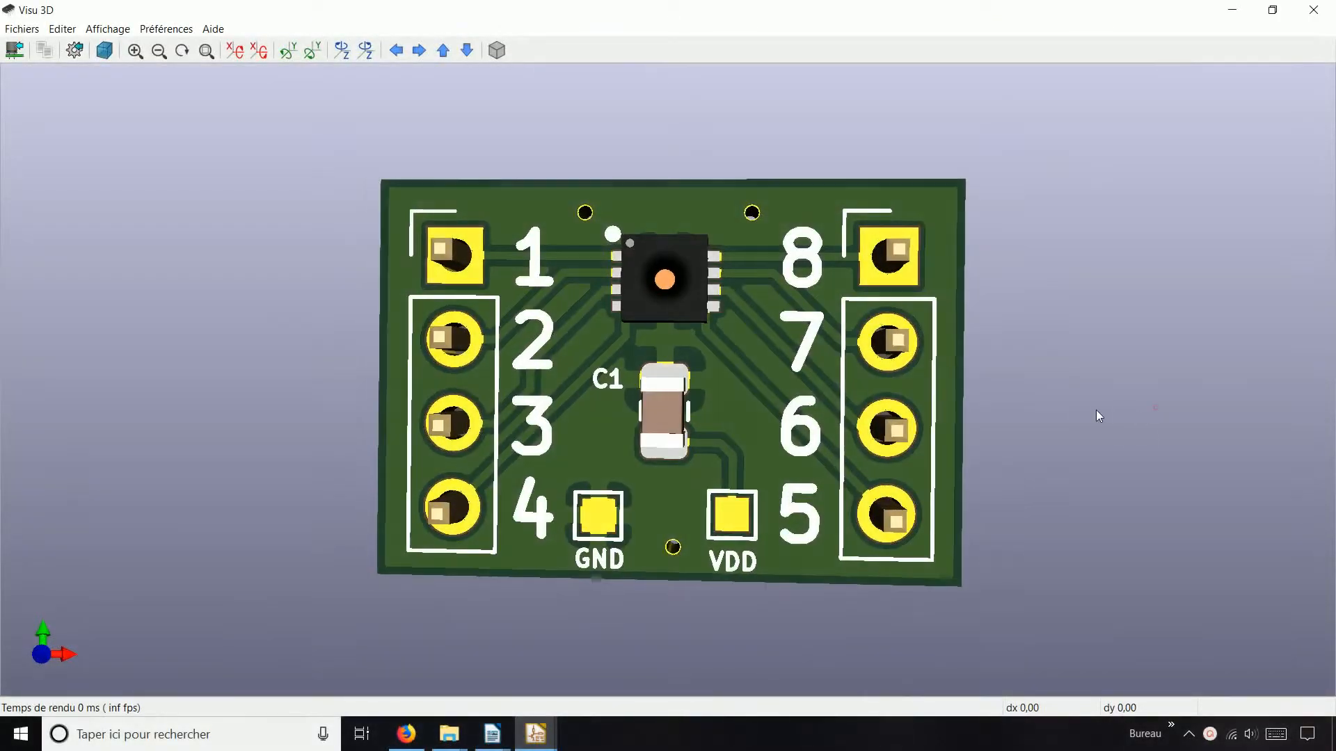
left_click_drag(1100, 415, 1127, 425)
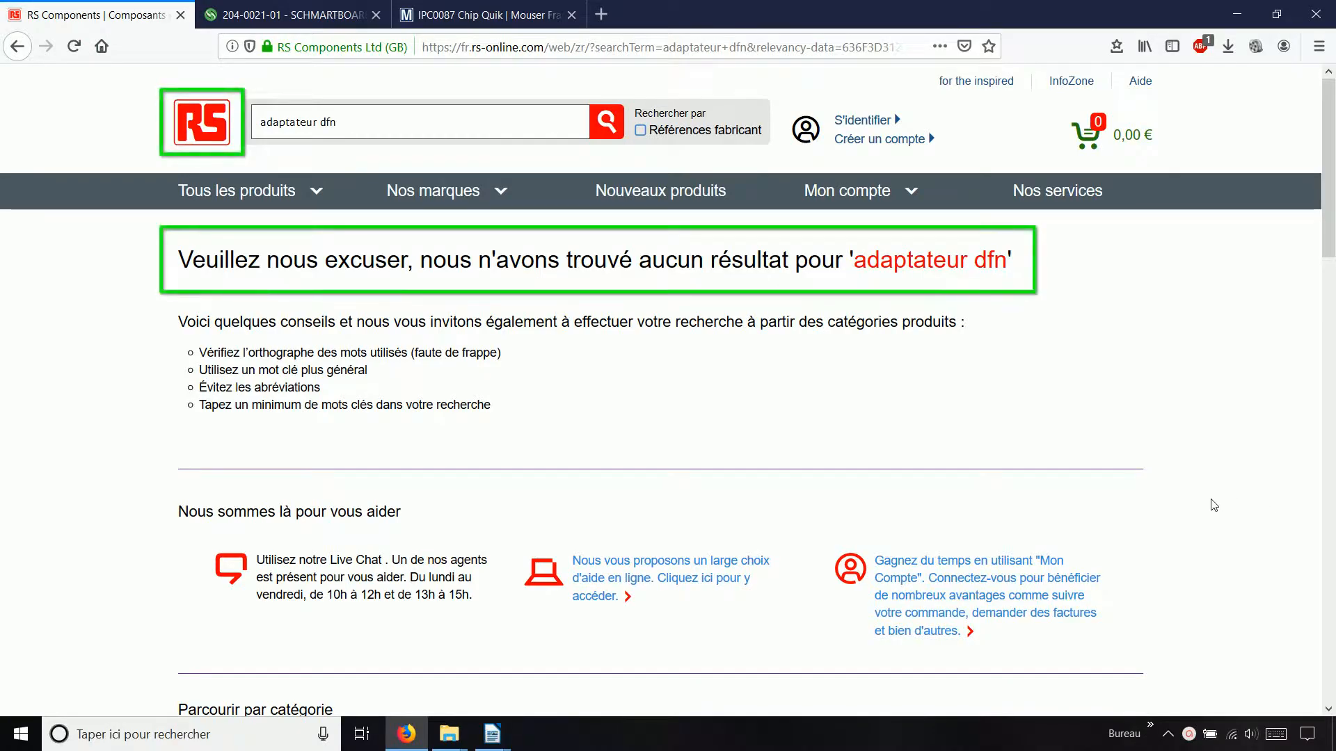
- Compare the DFN adapter product pages on Farnell and Mouser
left_click(295, 23)
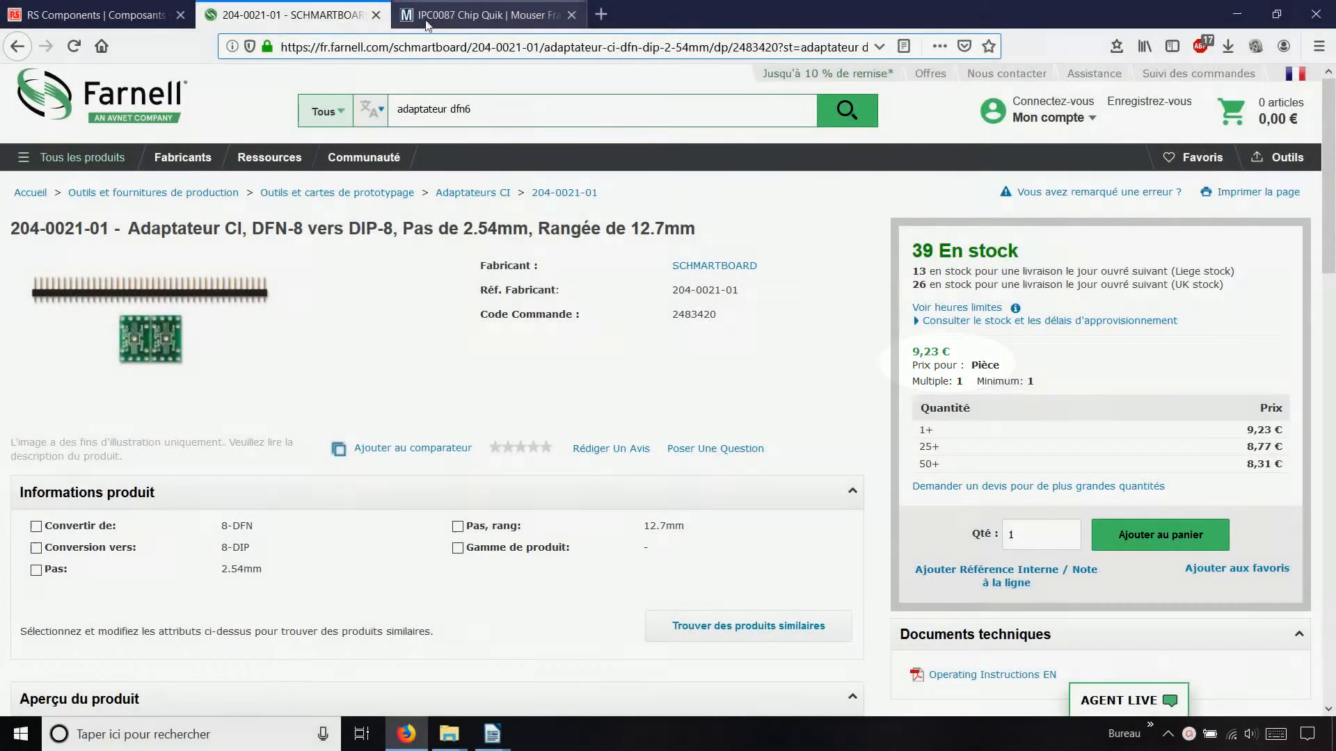
left_click(432, 17)
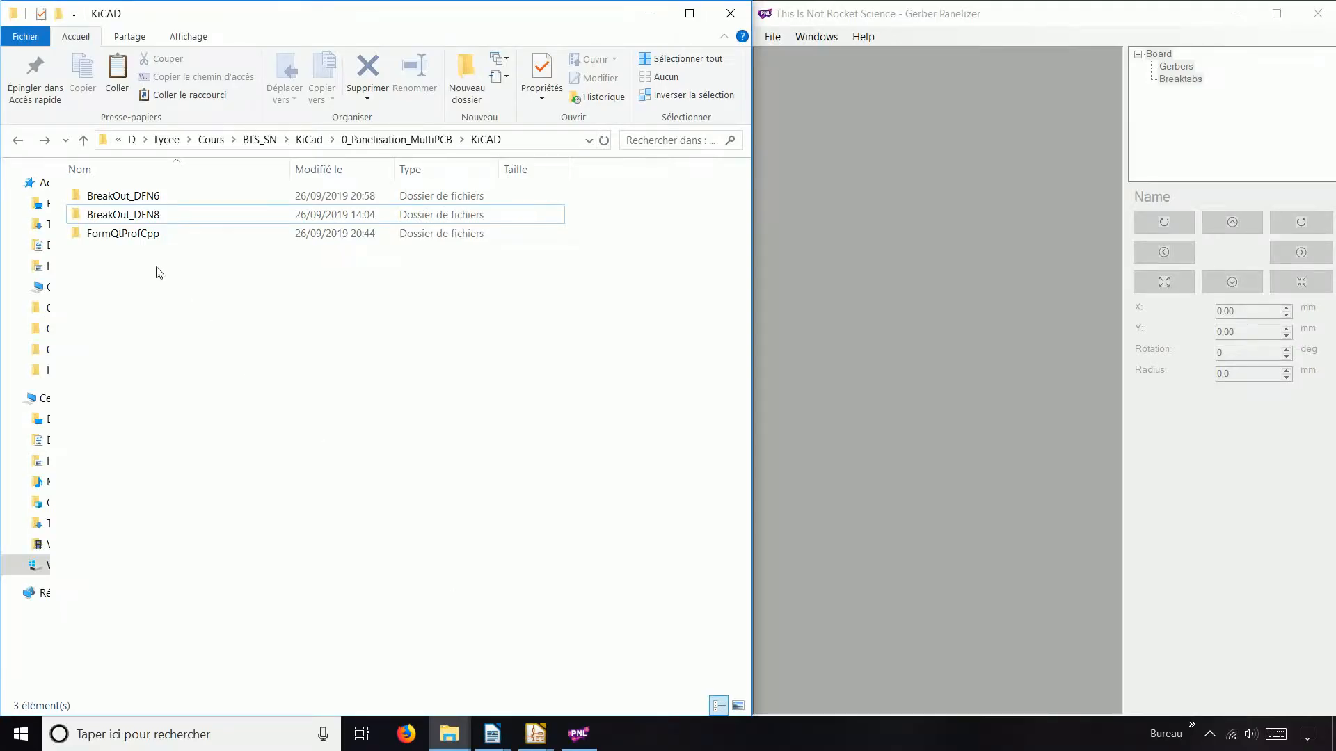
- Add the Gerber_FormQtCpp folder from FormQtProfCpp and the Gerber_DFN8 folder from BreakOut_DFN8 to the panel in Gerber Panelizer
double_click(144, 238)
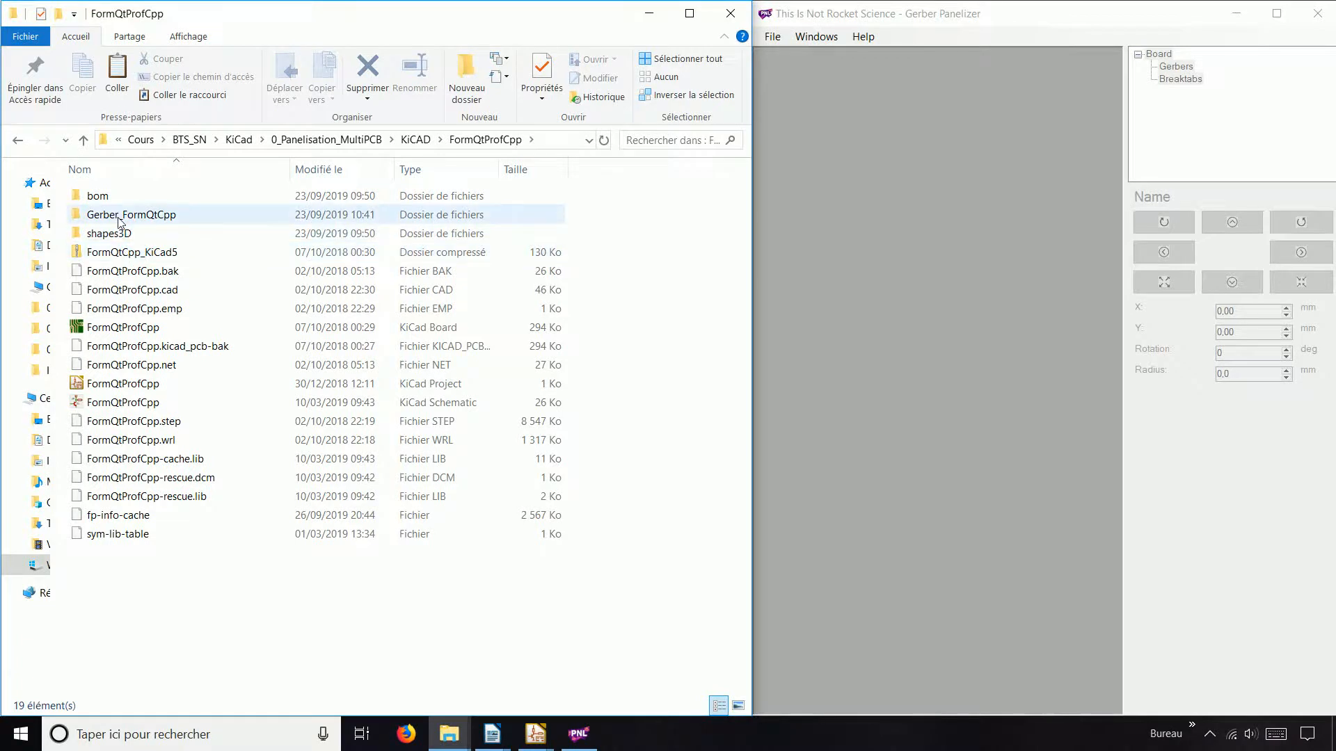
left_click_drag(139, 217, 933, 380)
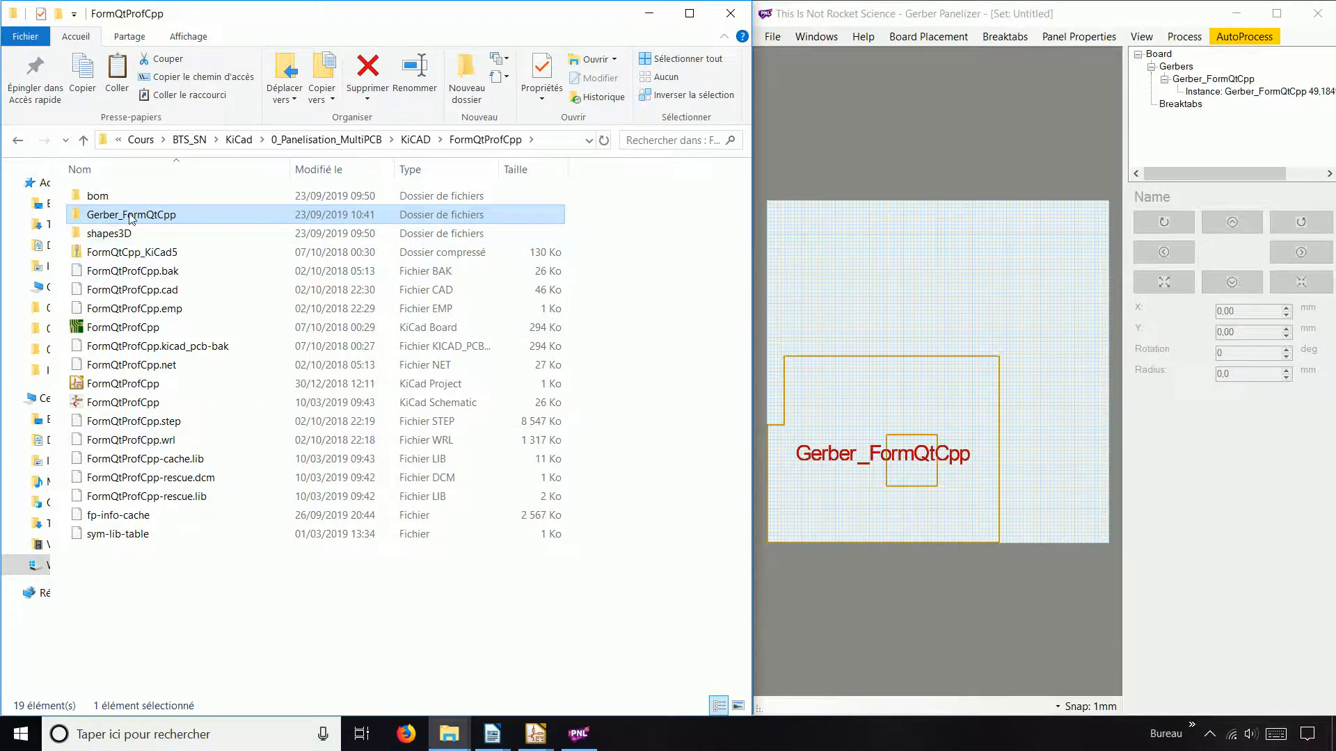
left_click(18, 140)
double_click(117, 216)
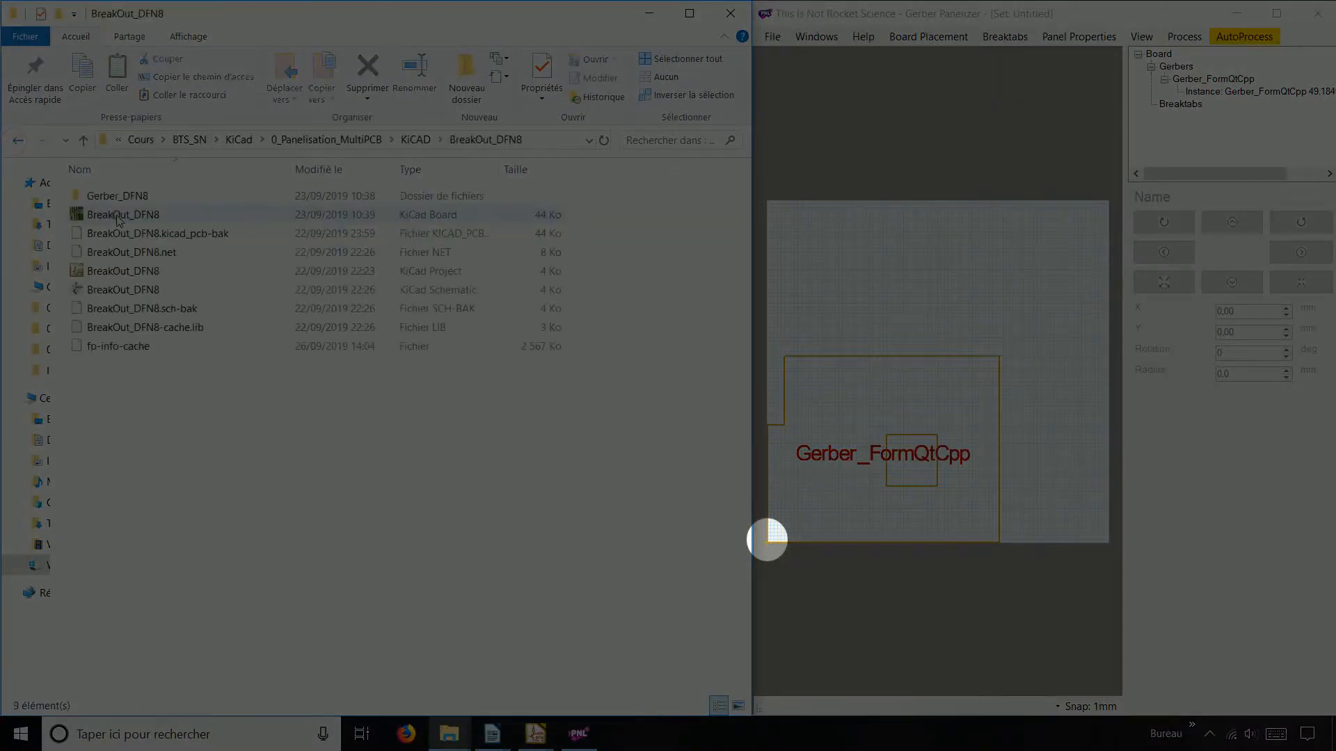
left_click_drag(119, 197, 915, 294)
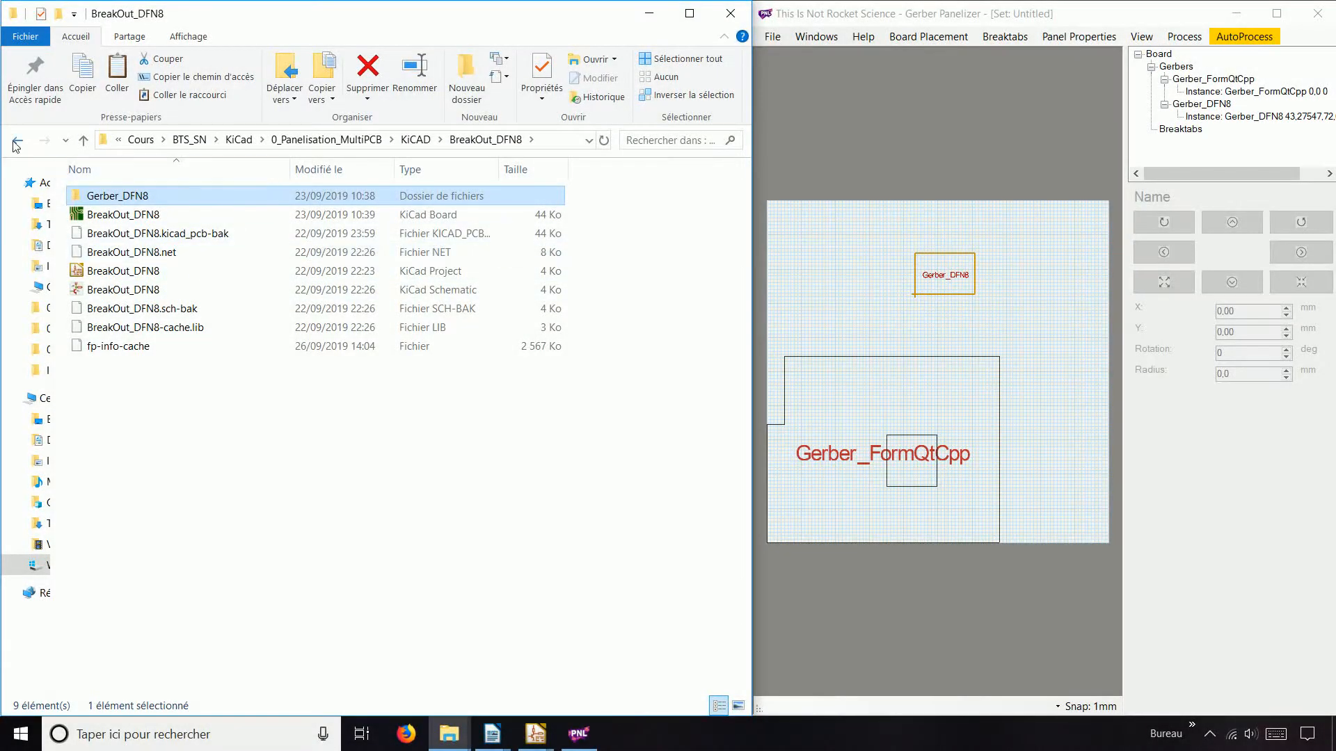
- Add the GERBER_DFN6 folder from BreakOut_DFN6 to the panel
left_click(17, 142)
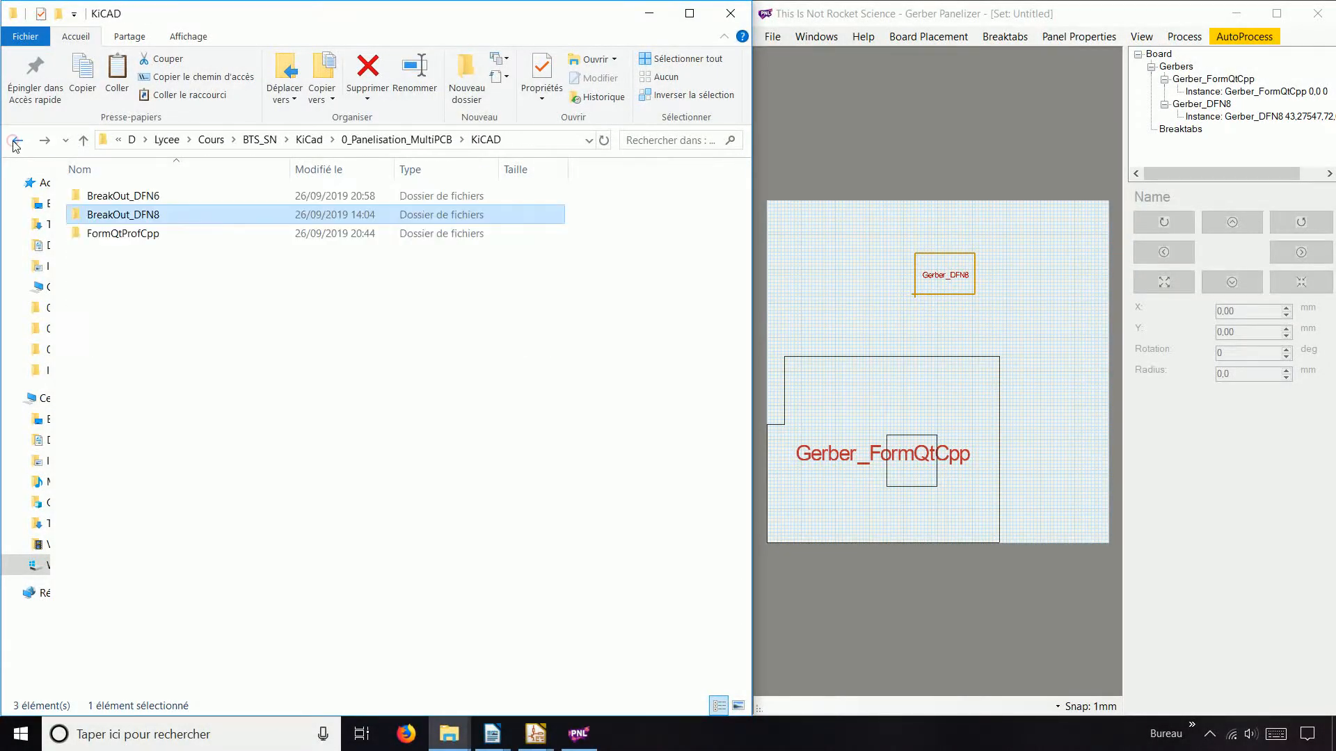
double_click(141, 195)
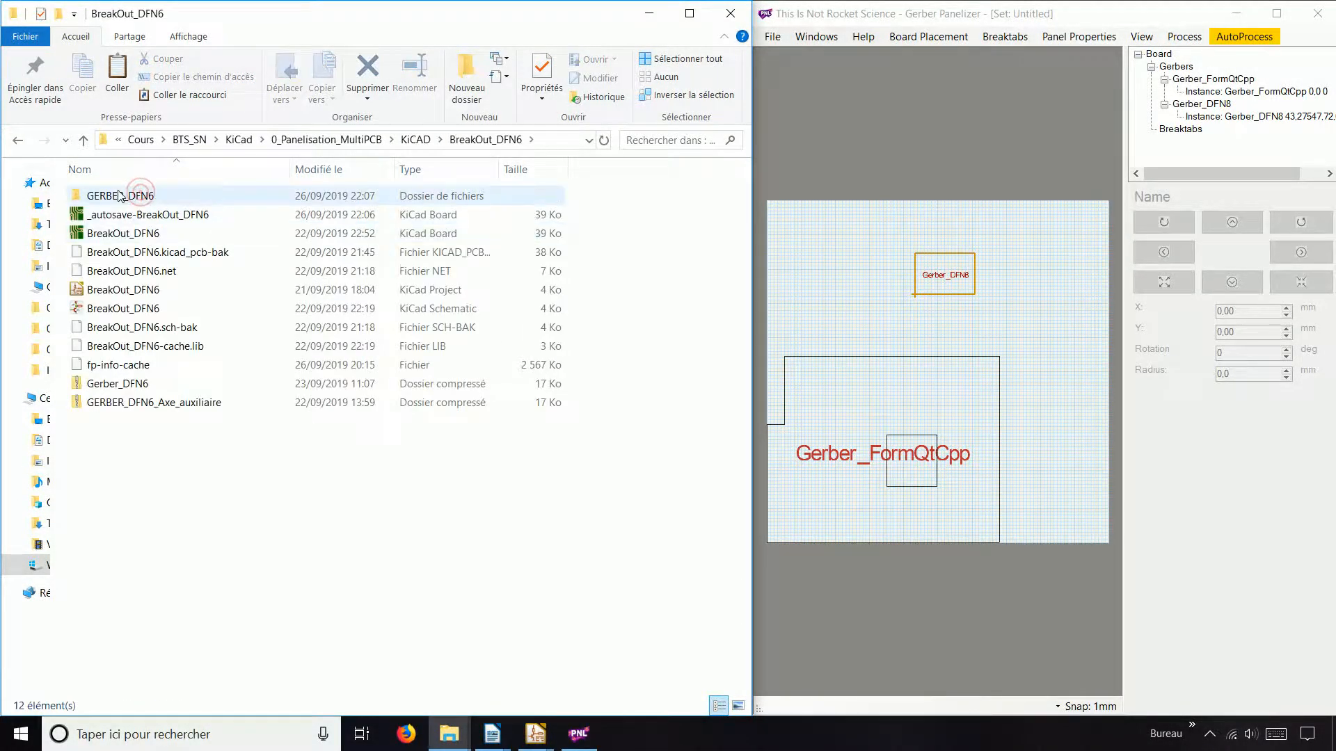
left_click_drag(121, 196, 826, 289)
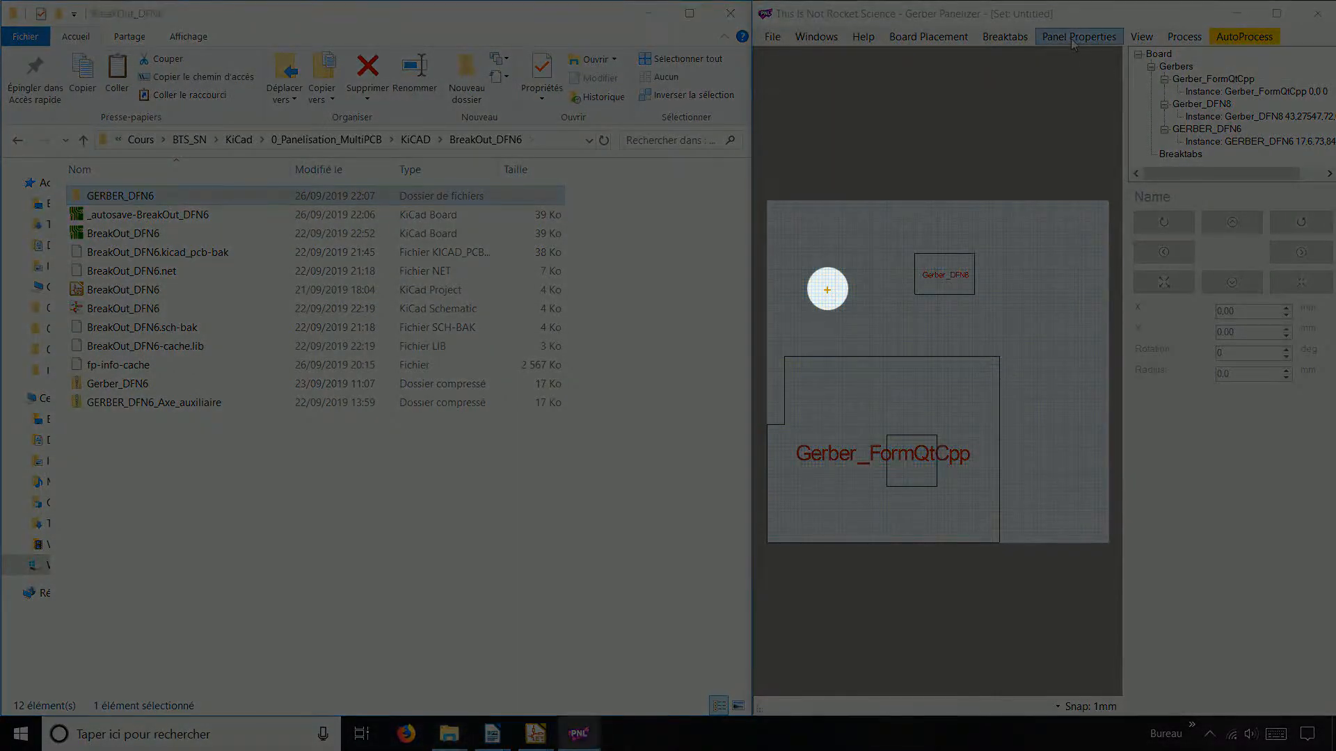
- Enlarge the panel to 800 × 800 mm in the panel properties and maximize the Gerber Panelizer window
left_click(1072, 39)
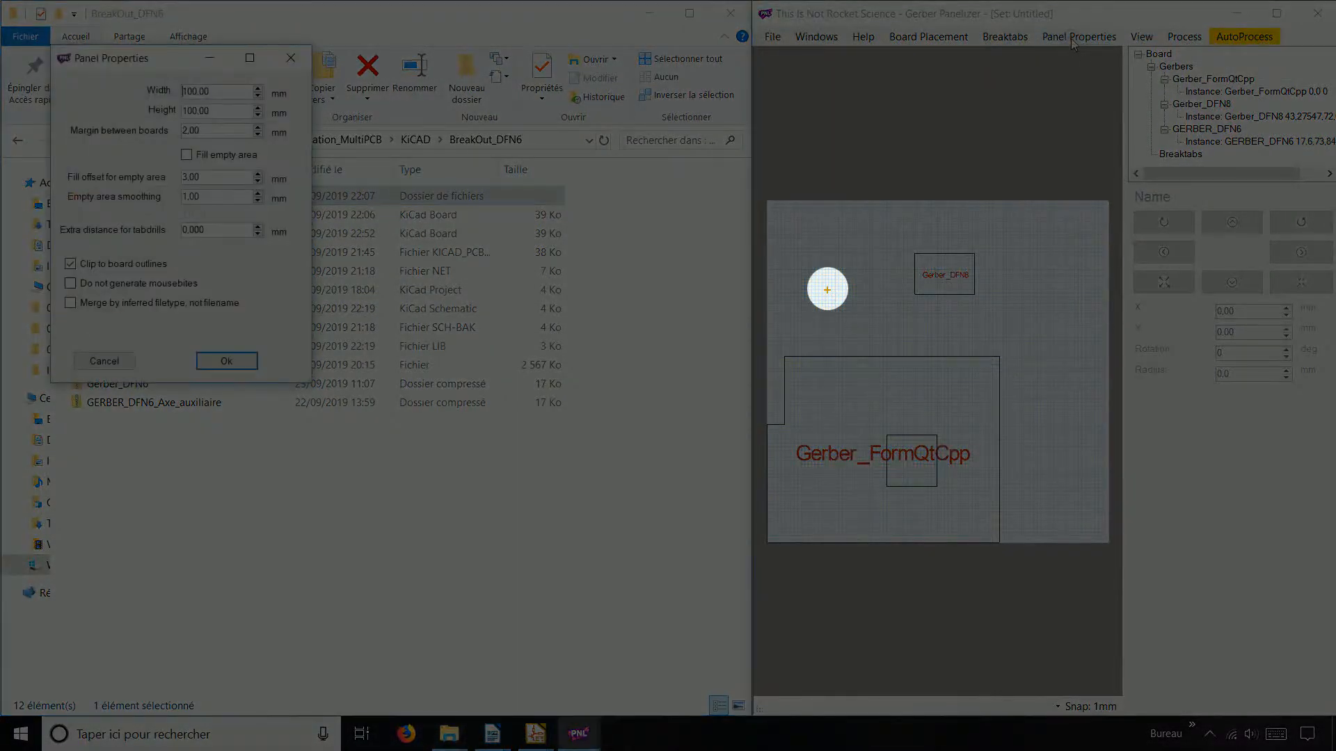
key("Delete")
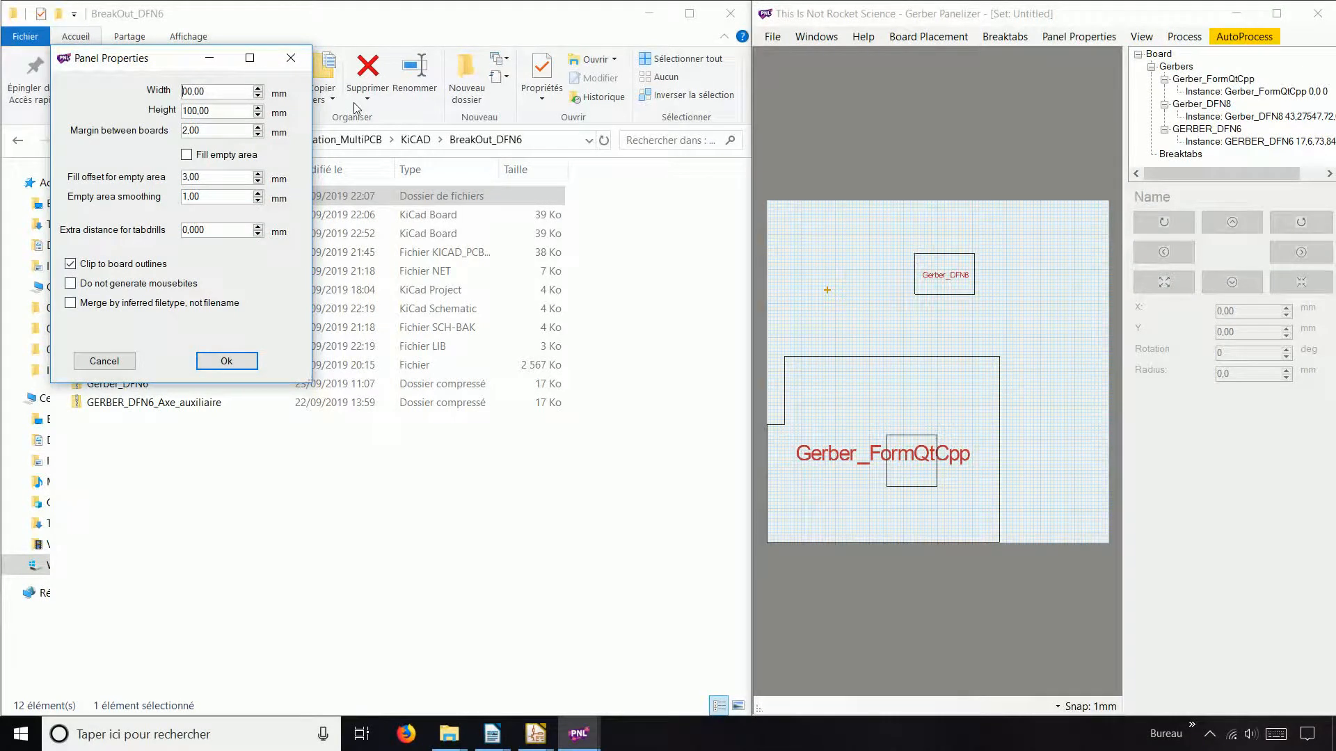
type("8")
key("Return")
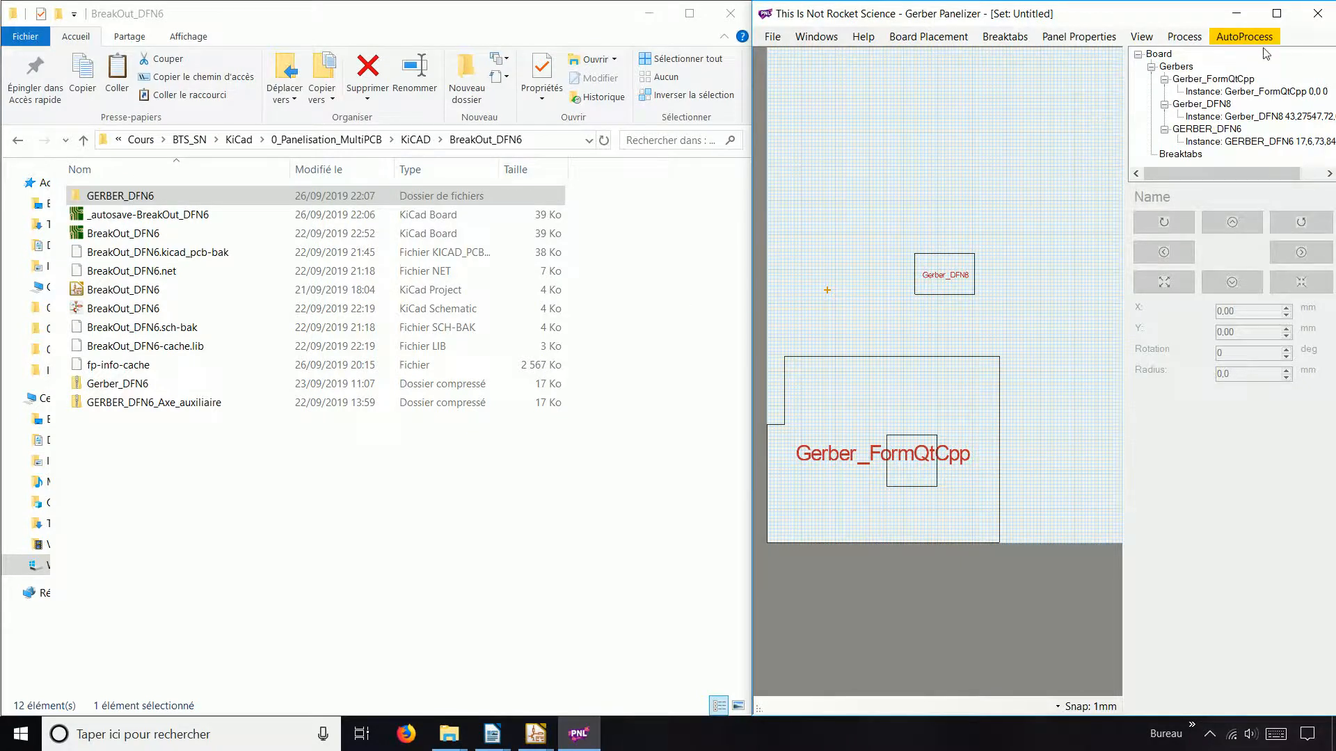
left_click(1277, 14)
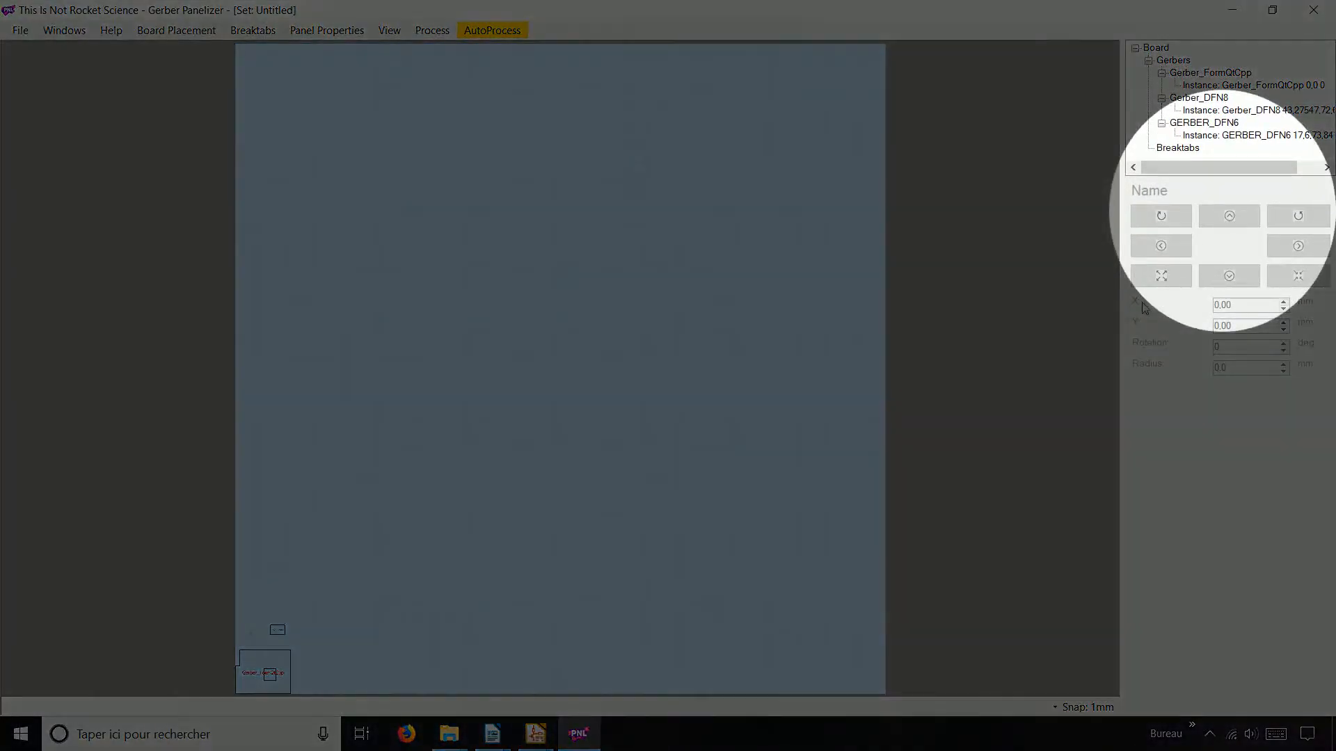
- Rotate the GERBER_DFN6 instance to 90 degrees and move it beside the Gerber_FormQtCpp board, at about X -9 mm, Y -87 mm
left_click(1258, 136)
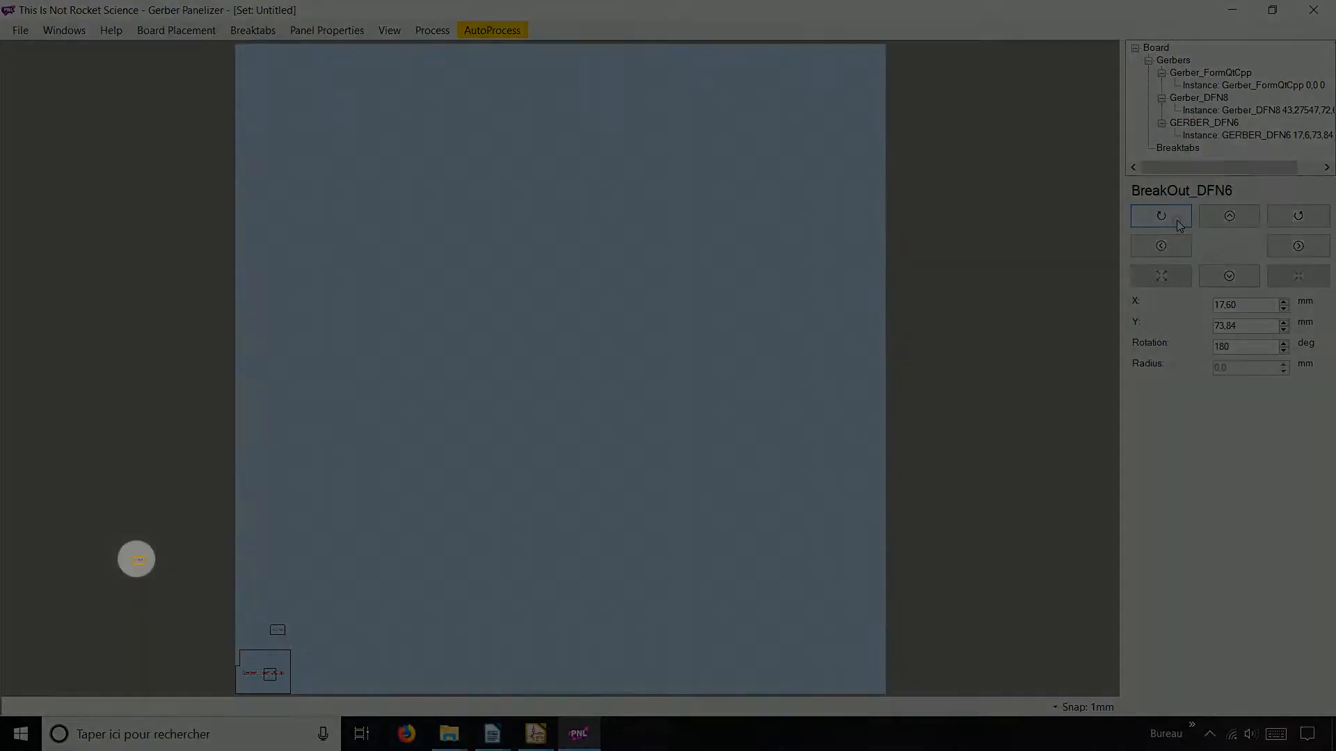
left_click(1176, 220)
left_click(1176, 220)
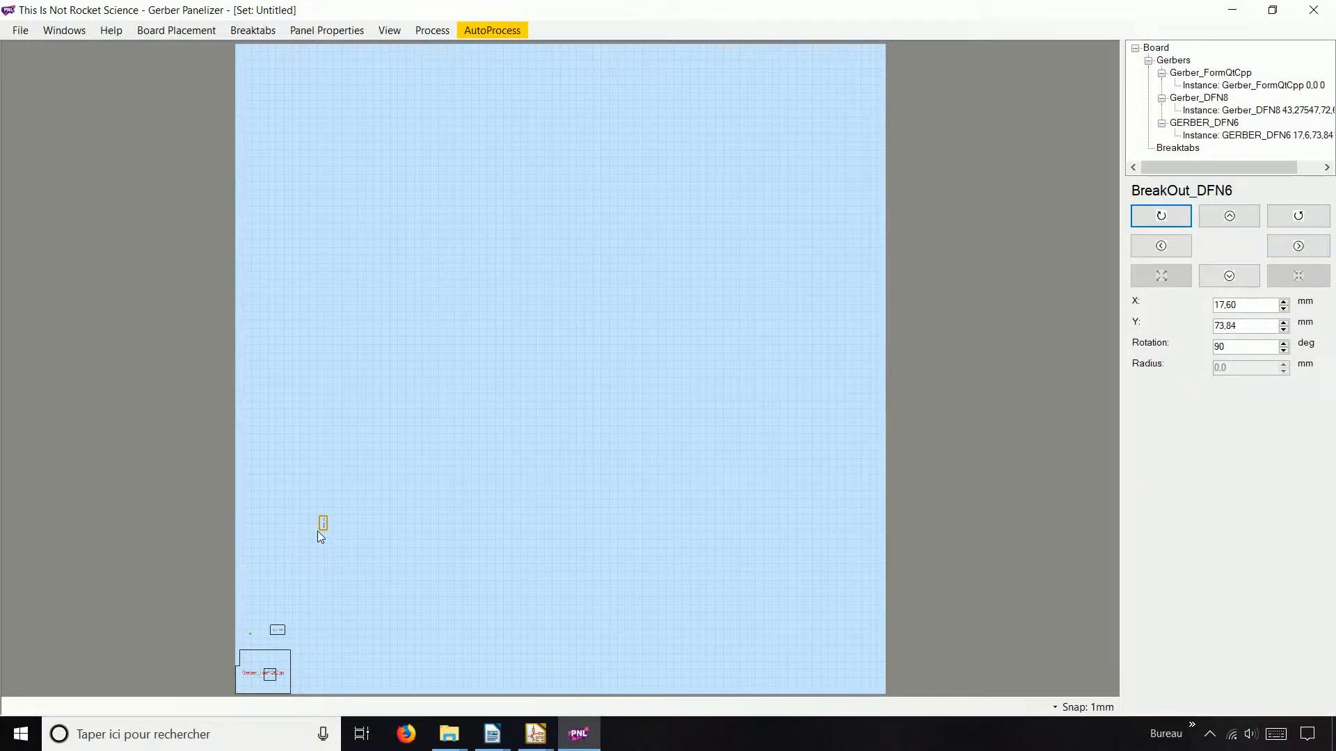
left_click(320, 530)
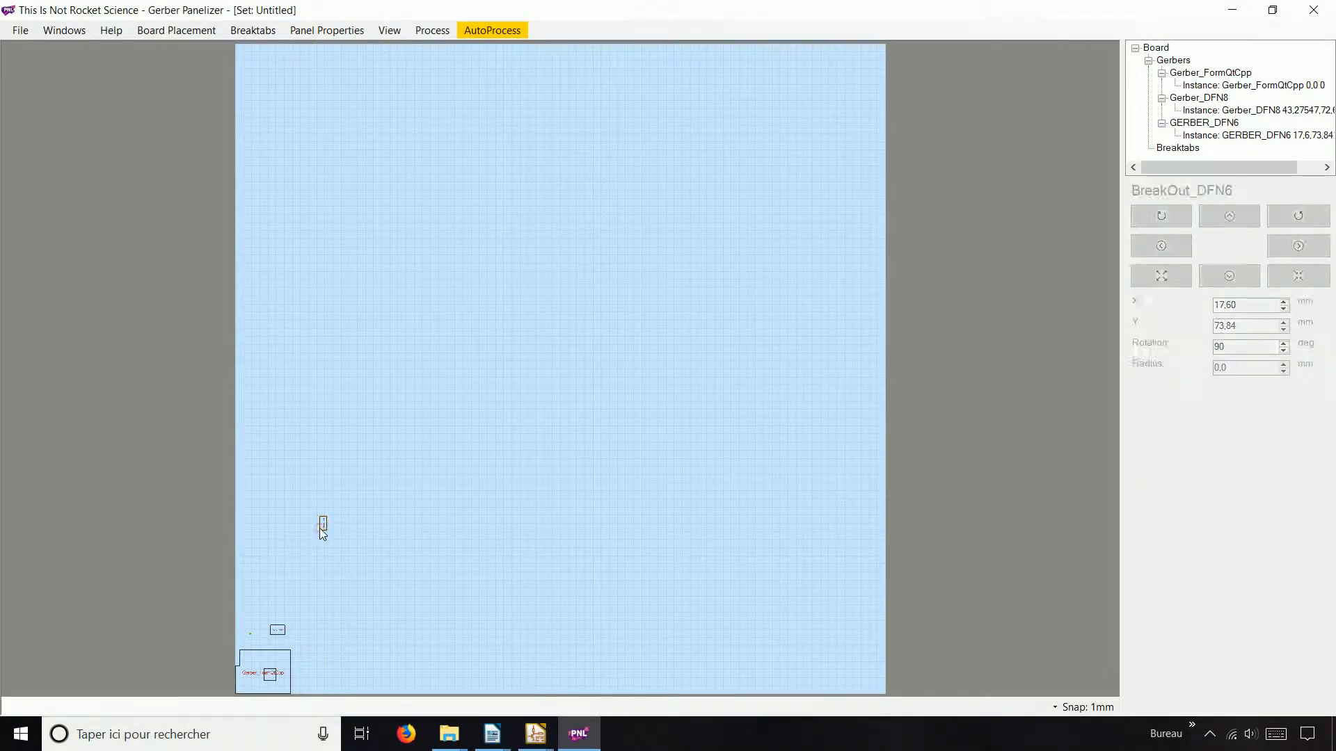
left_click(320, 522)
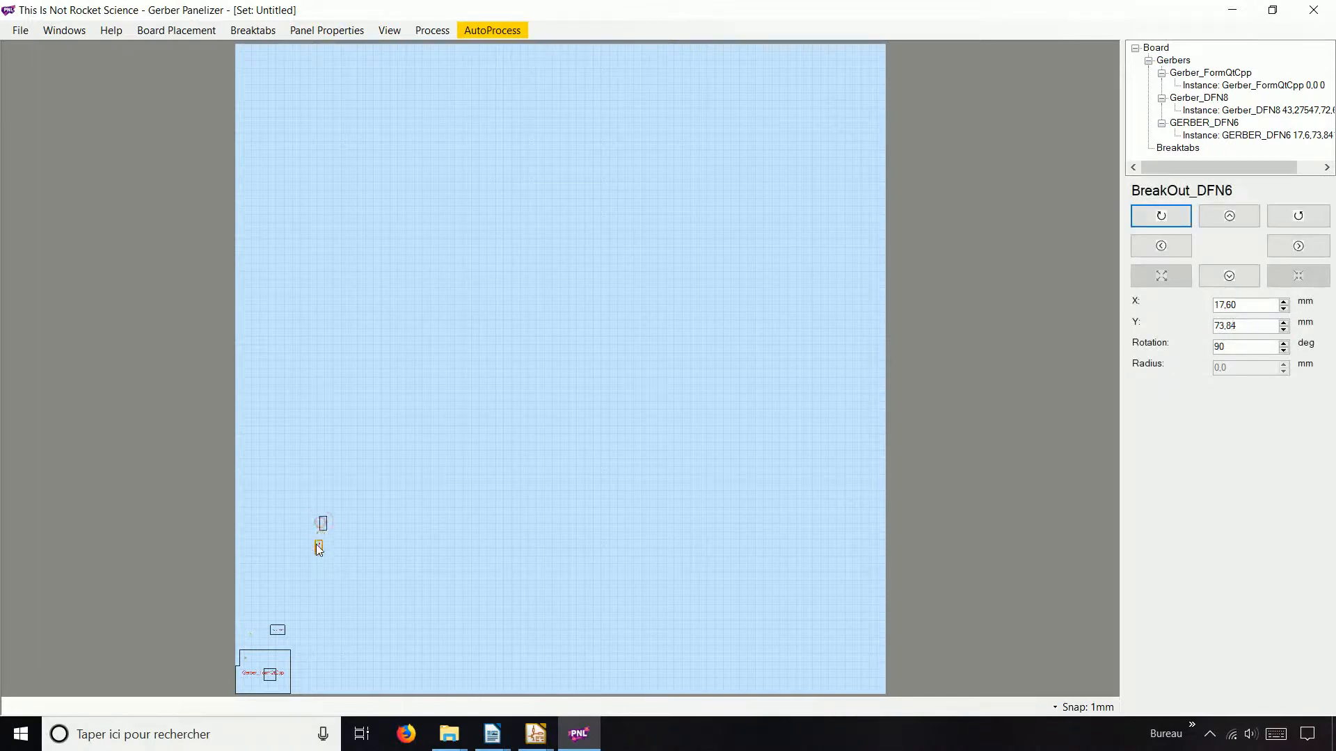
left_click_drag(301, 649, 301, 653)
- Set the panel's width and height back to 100 mm and fit the whole panel in view
left_click(345, 31)
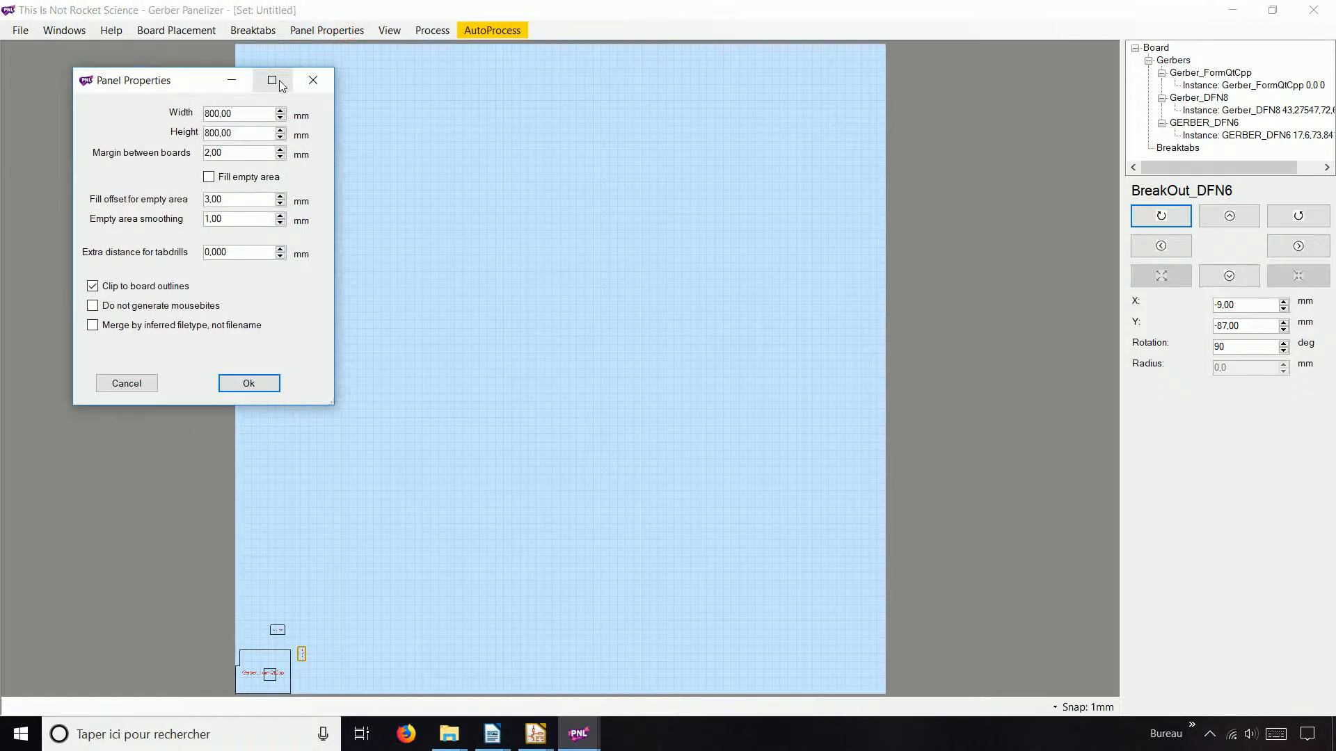
type("1")
key("Delete")
type("1")
key("Return")
left_click(389, 30)
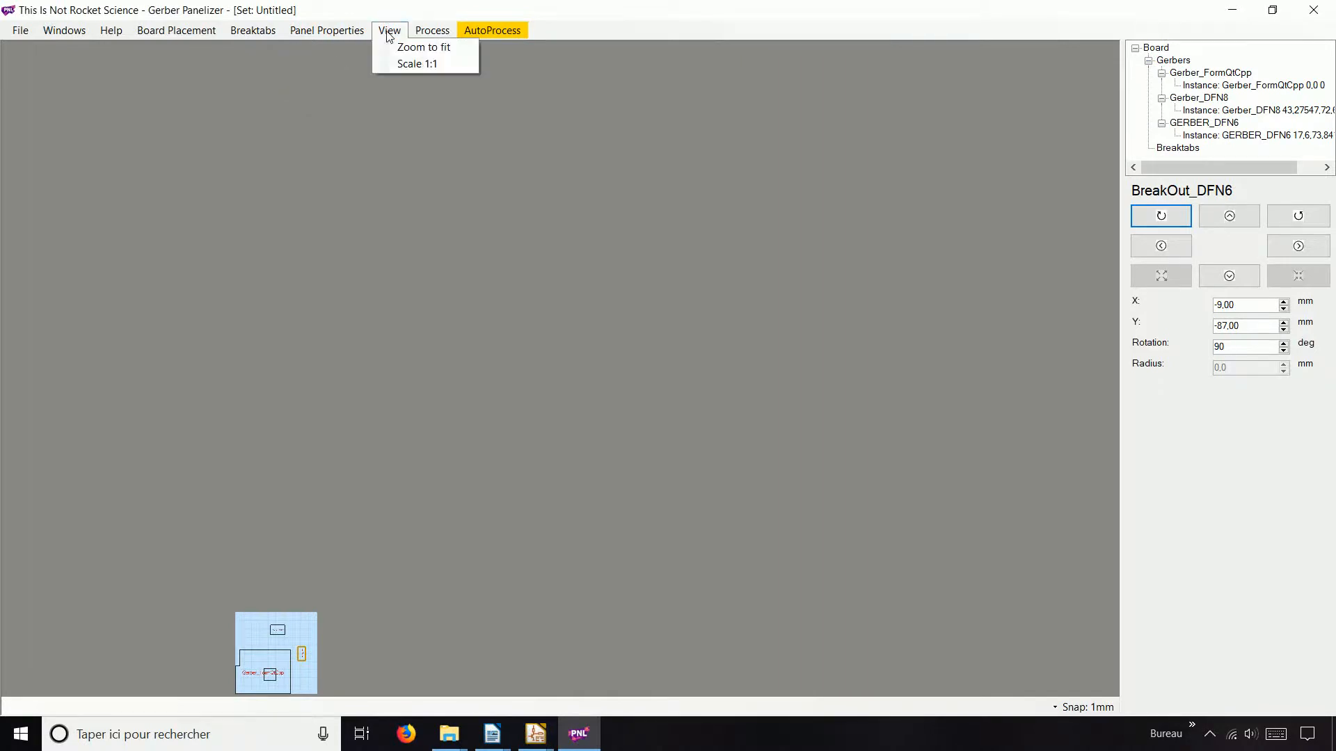
left_click(414, 49)
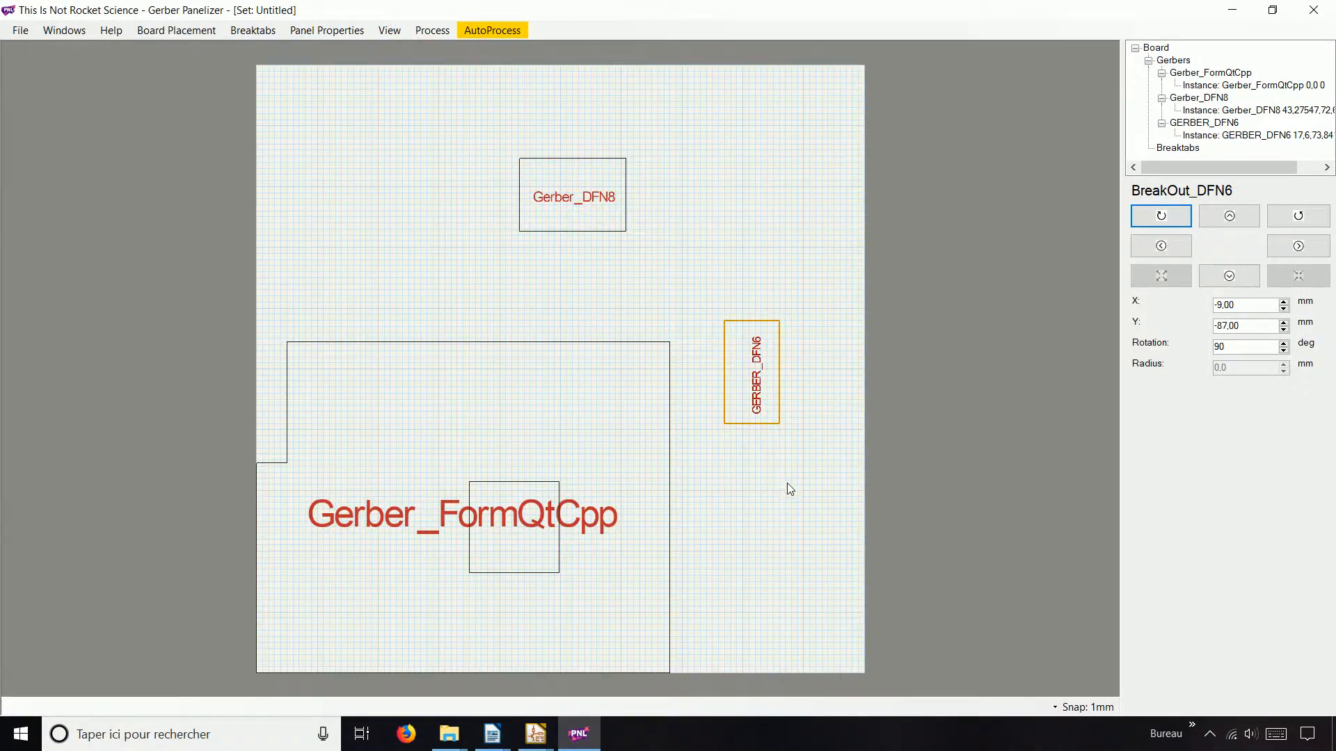
- Delete the GERBER_DFN6 instance from the board tree
left_click(1262, 137)
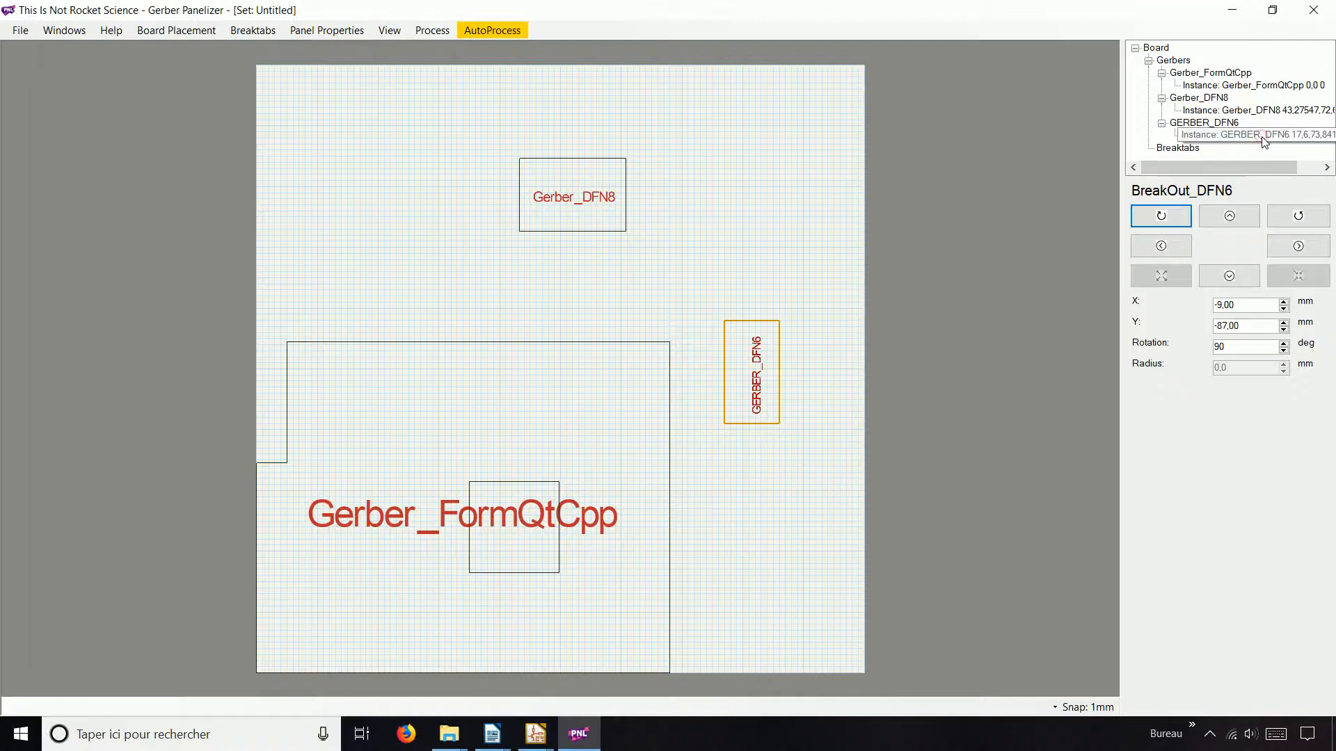
right_click(1263, 137)
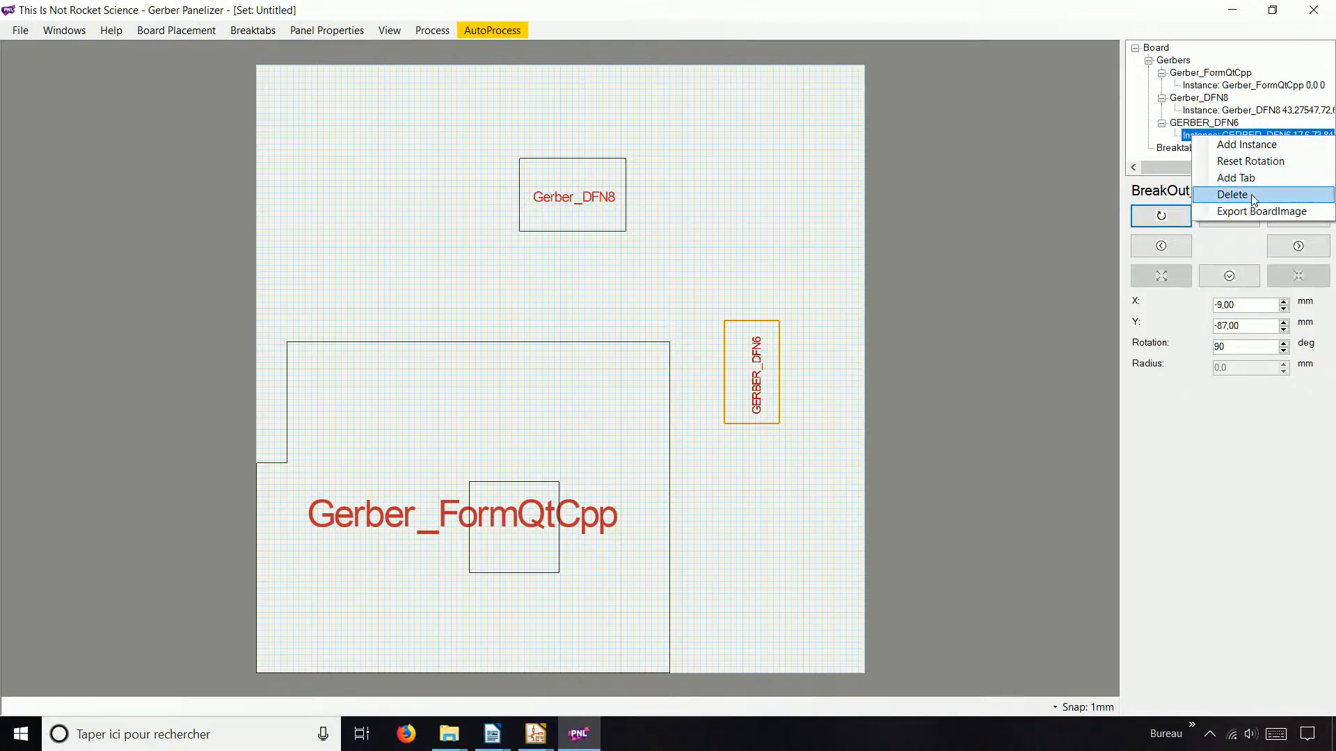
left_click(1297, 195)
- Delete all files inside the GERBER_DFN6 folder, and return to the parent BreakOut_DFN6 folder
left_click(1273, 10)
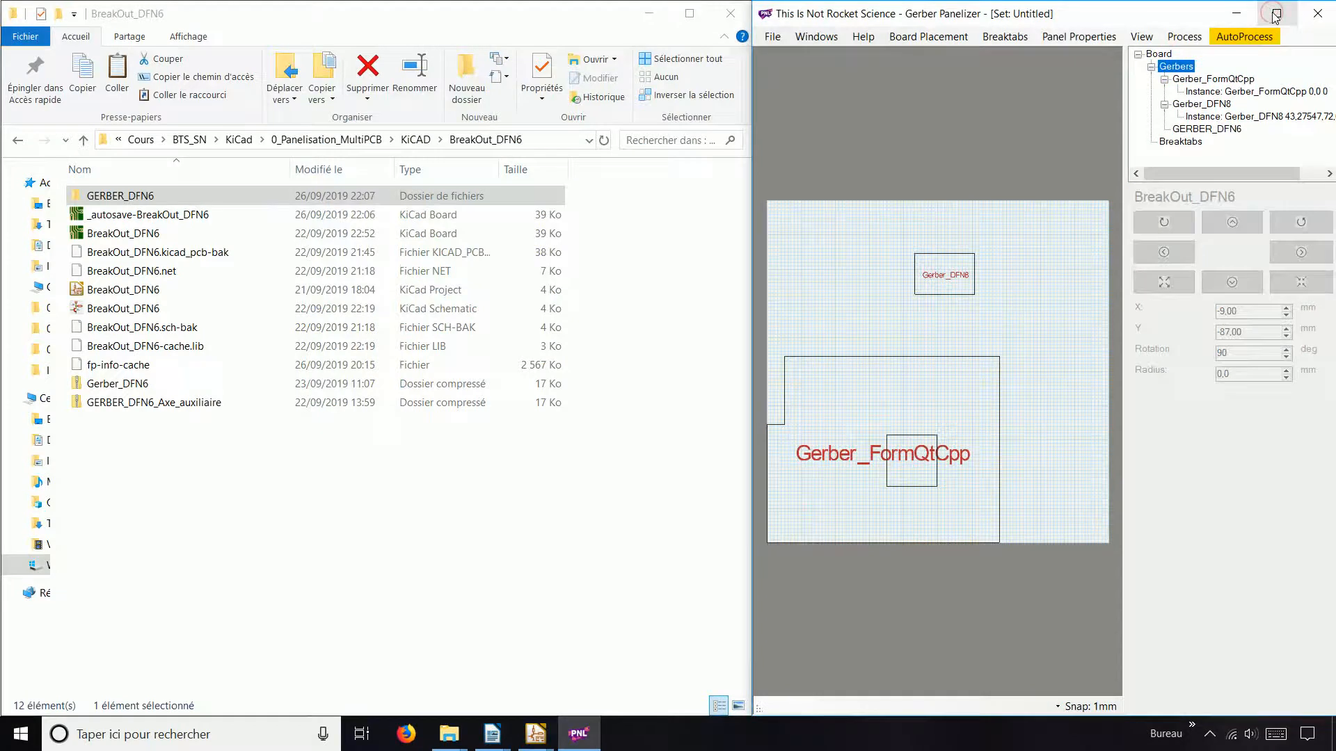
double_click(149, 198)
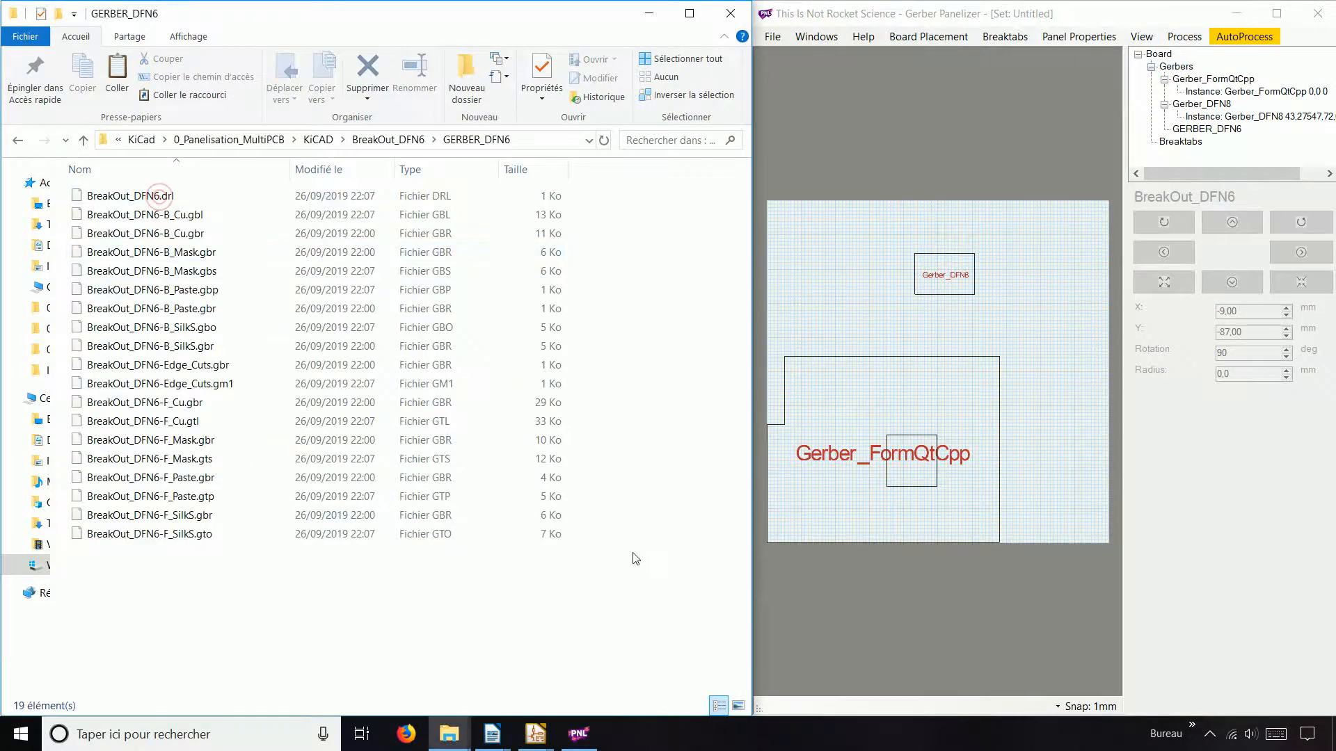
left_click_drag(629, 562, 277, 187)
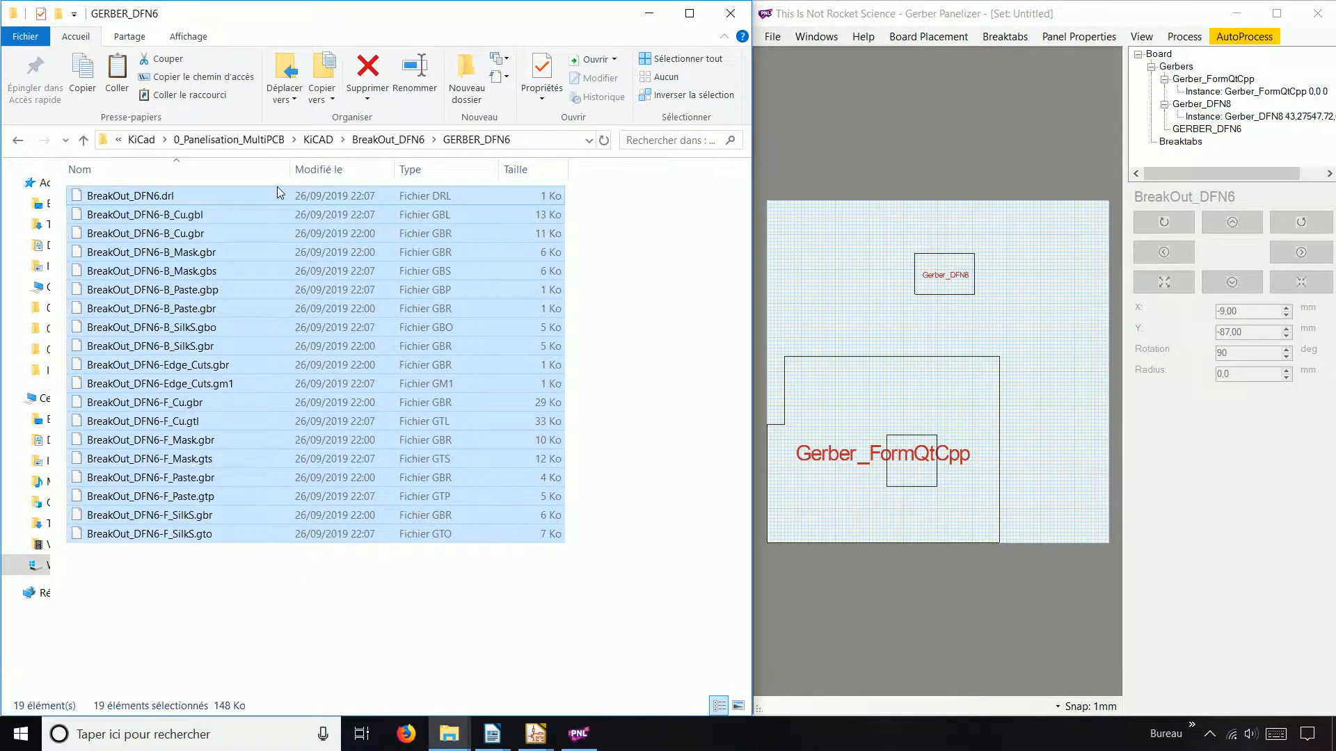
key("Delete")
left_click(706, 384)
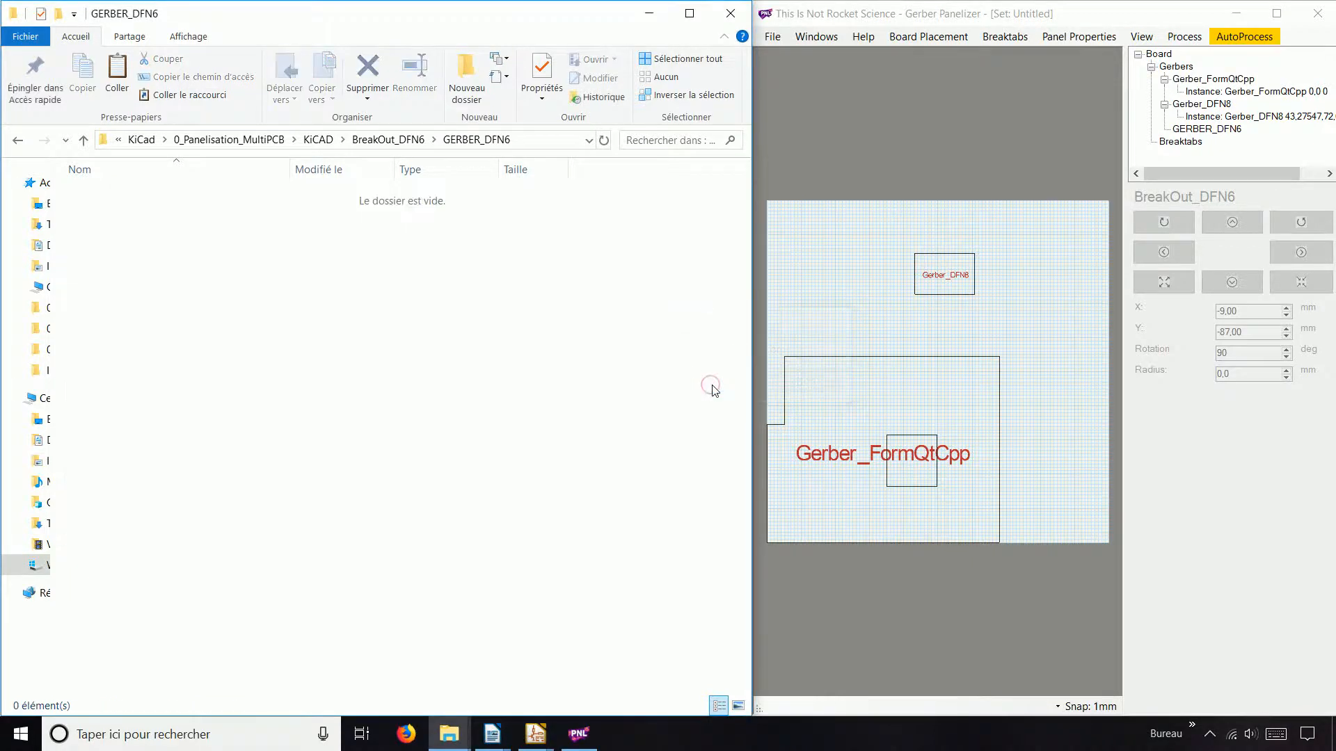
left_click(395, 140)
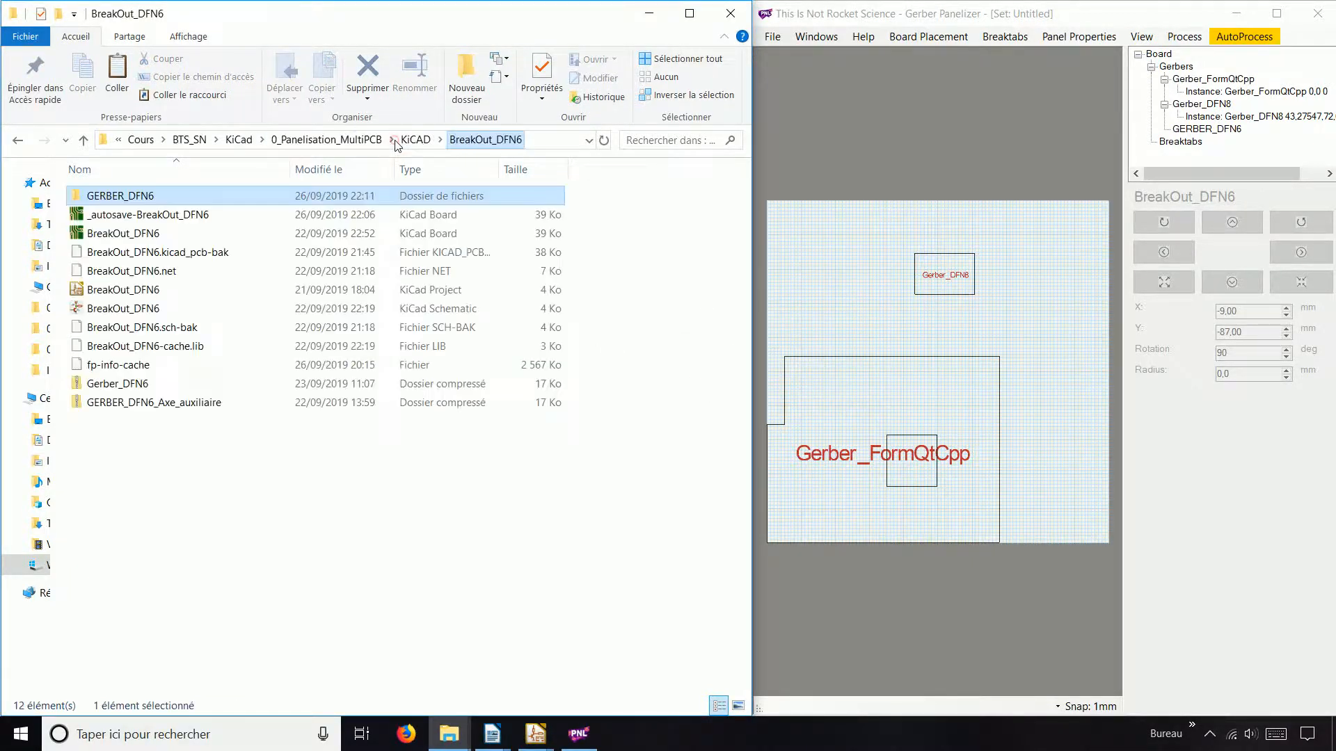
- Switch to Pcbnew and move the whole DFN6 board so its lower-left corner sits at the absolute origin, X 0, Y 0
left_click(541, 741)
left_click(628, 658)
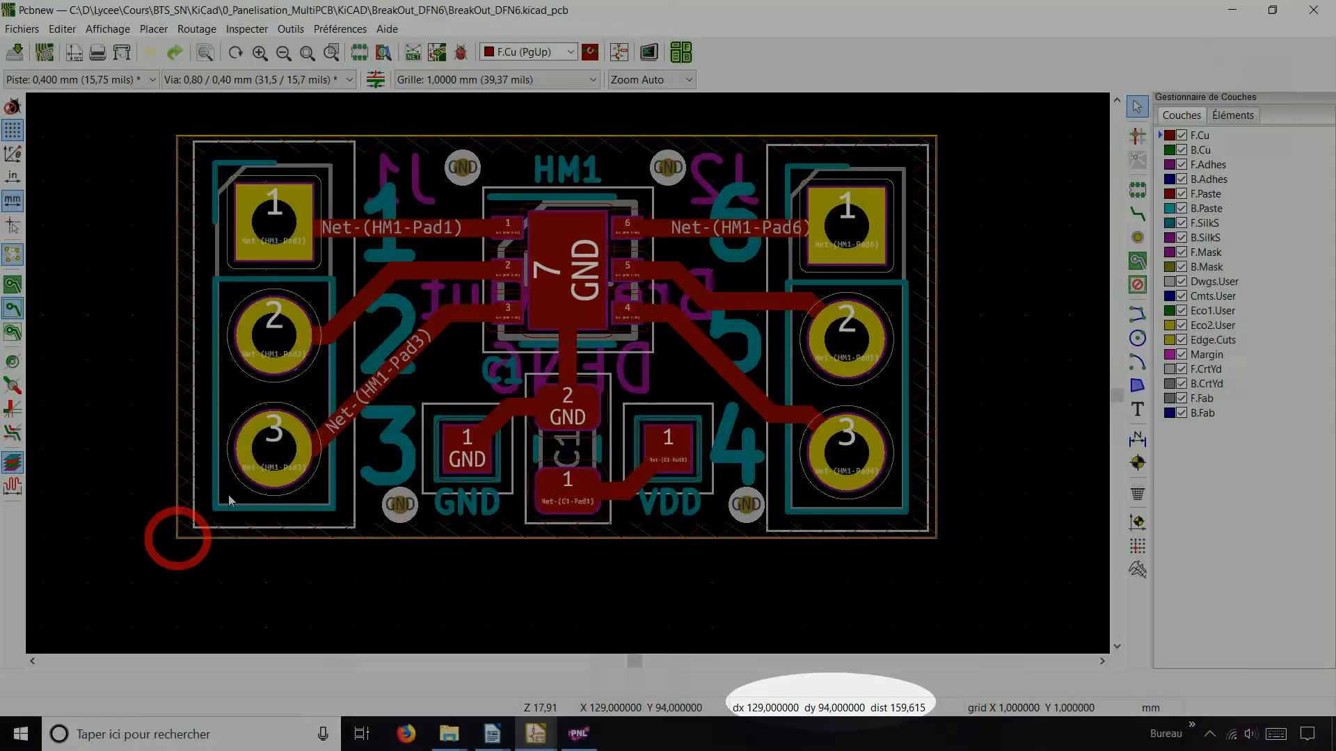
scroll(597, 375, "down", 5)
scroll(603, 314, "down", 1)
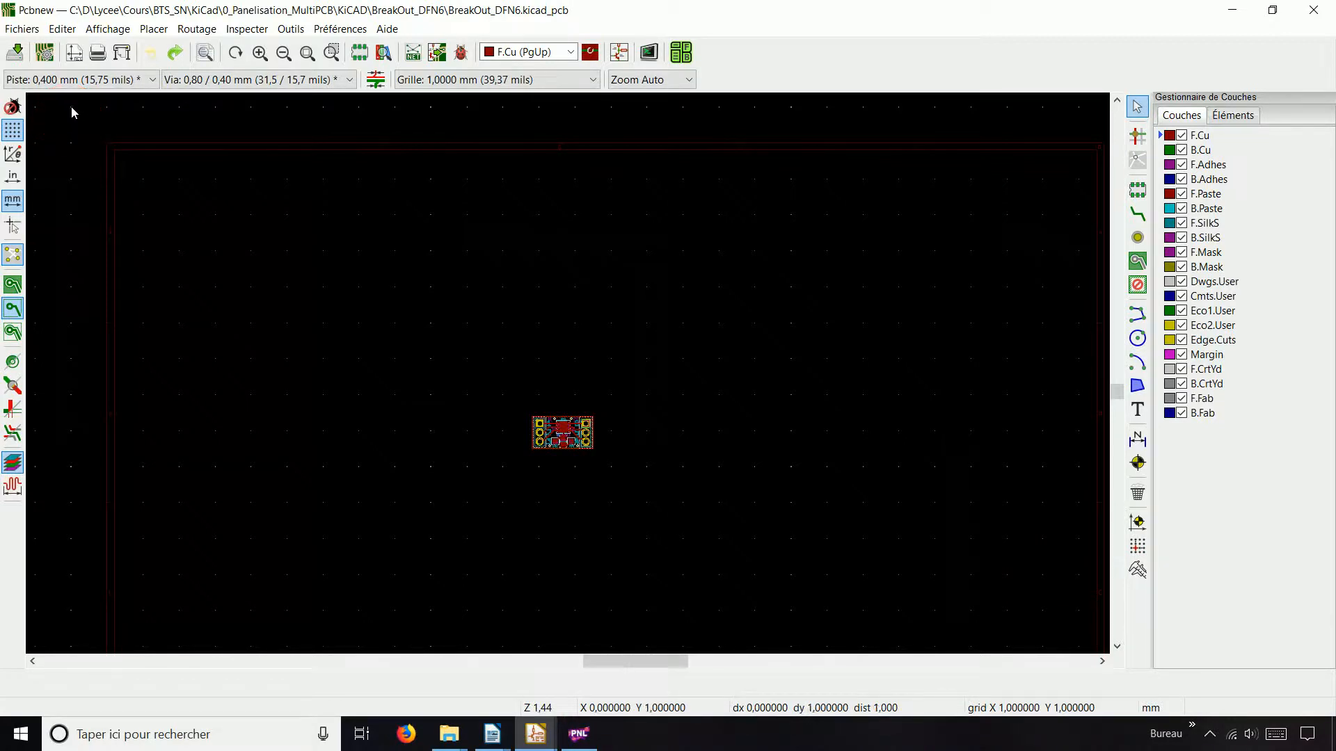
left_click_drag(498, 388, 605, 476)
scroll(560, 452, "up", 8)
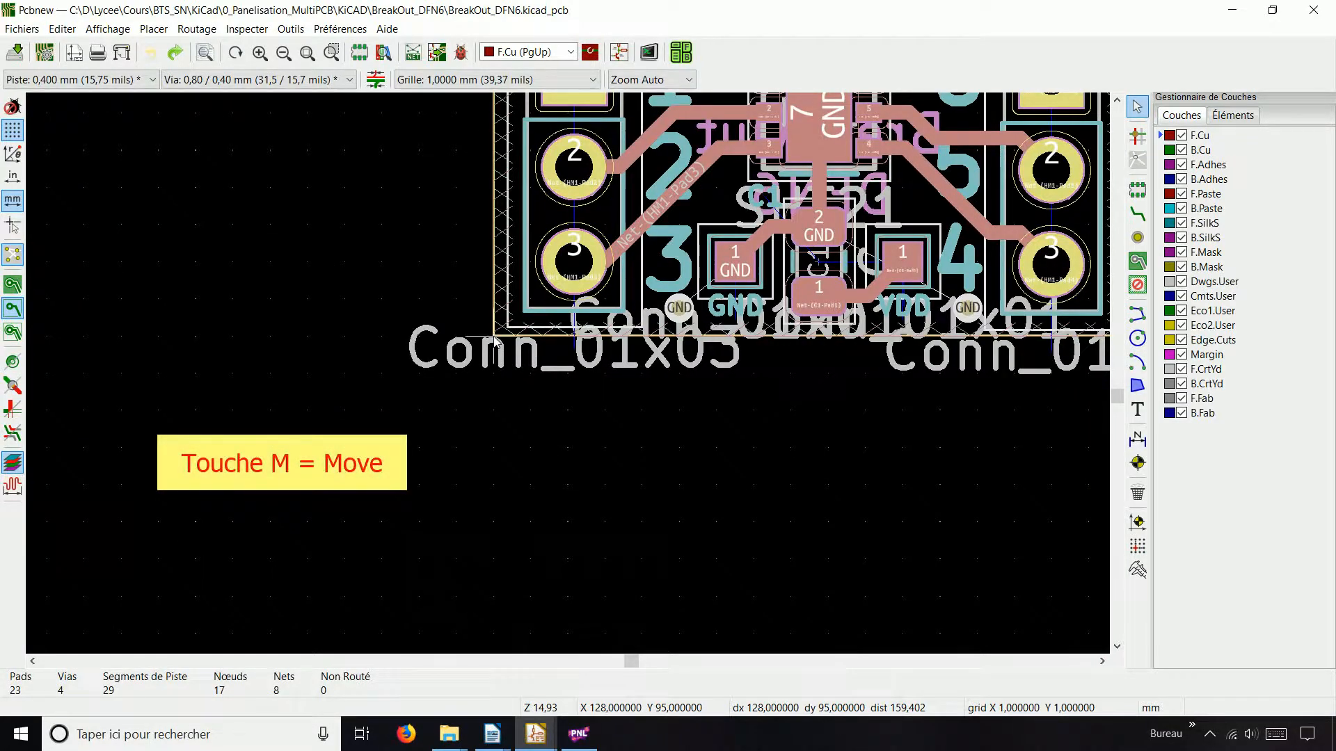
scroll(495, 341, "down", 12)
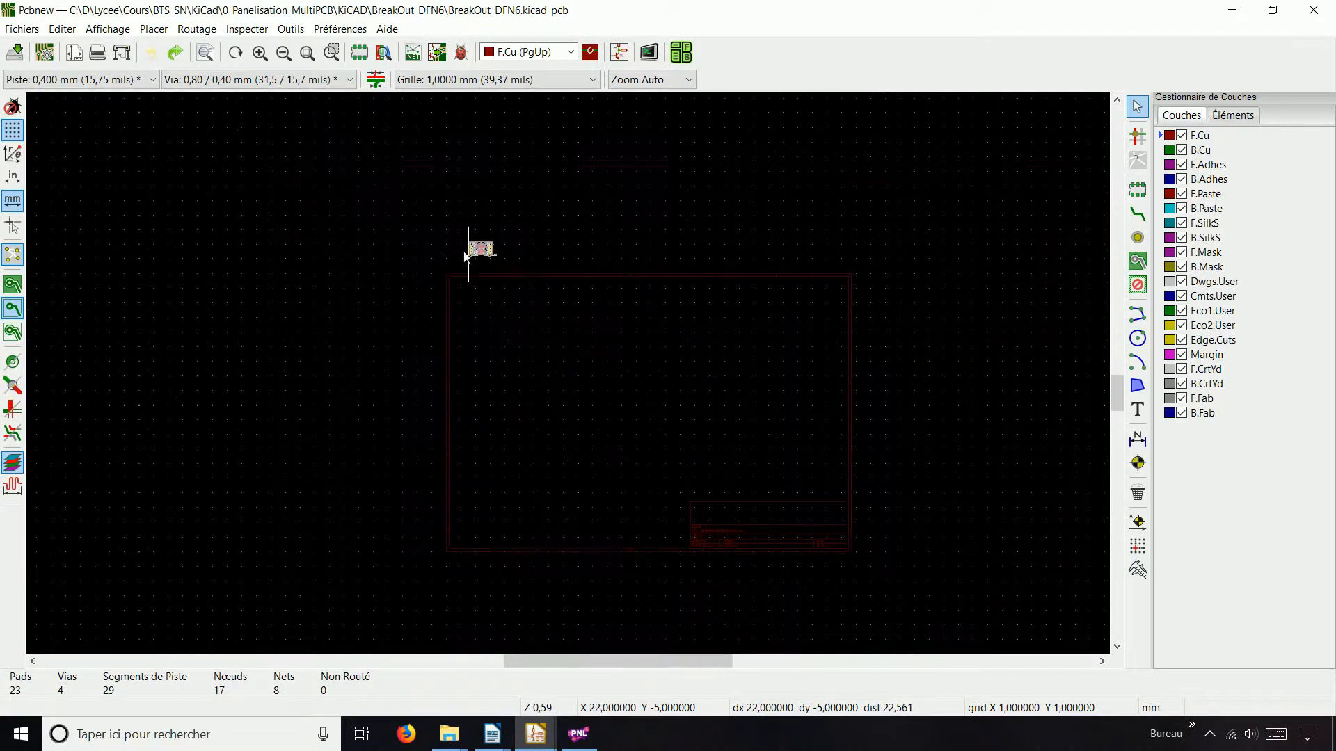
scroll(463, 237, "up", 5)
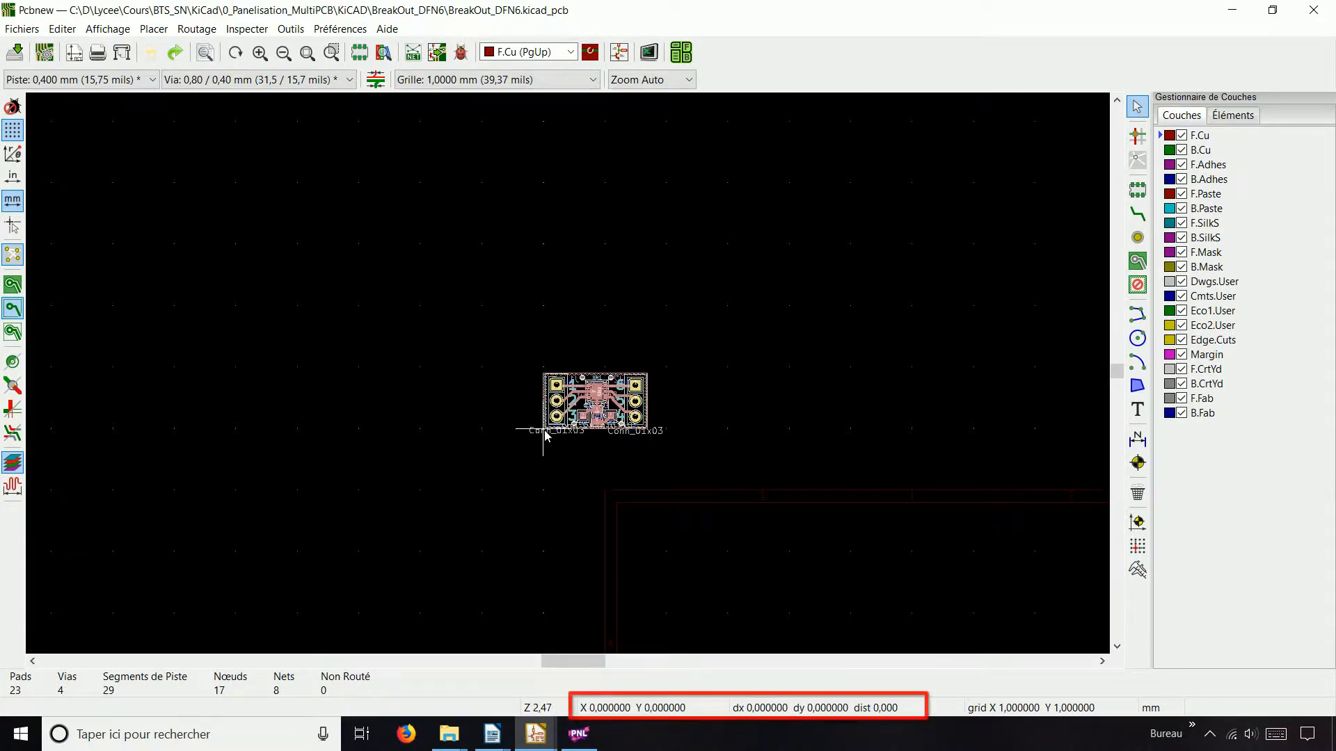
left_click(546, 436)
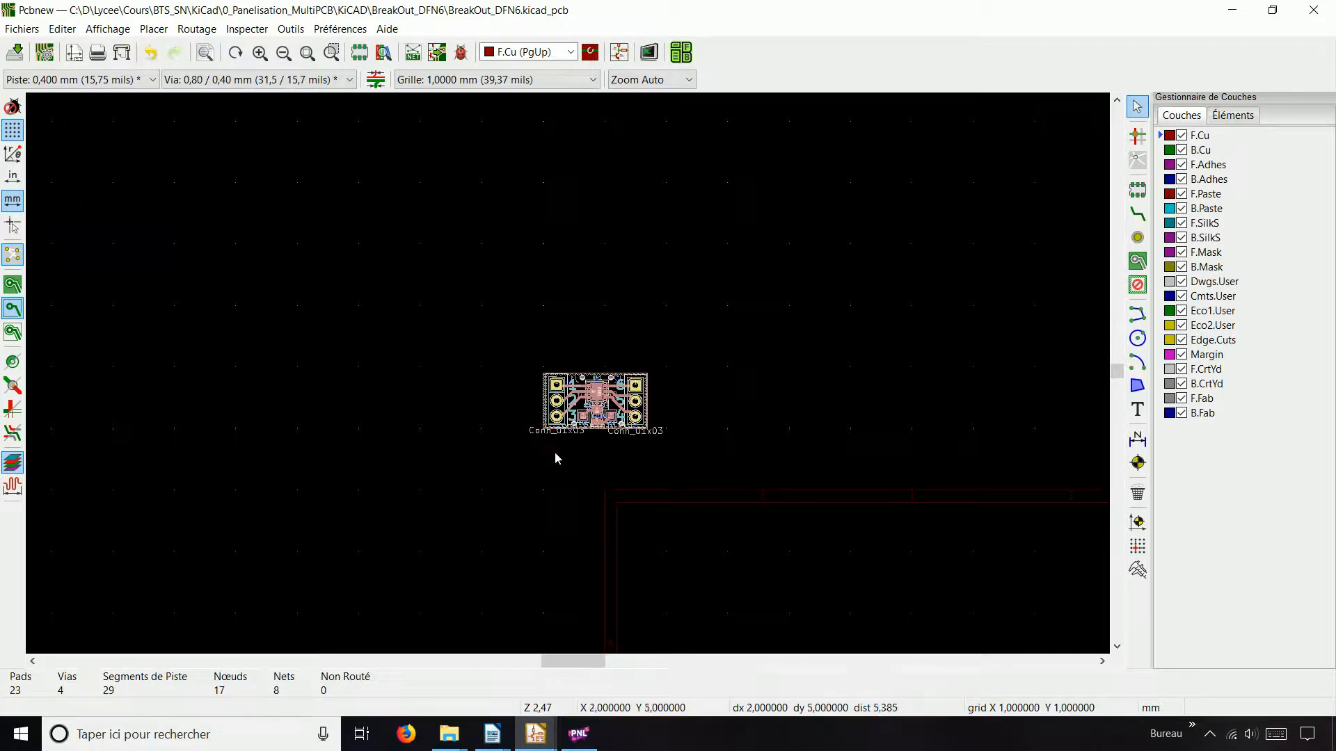
left_click(695, 558)
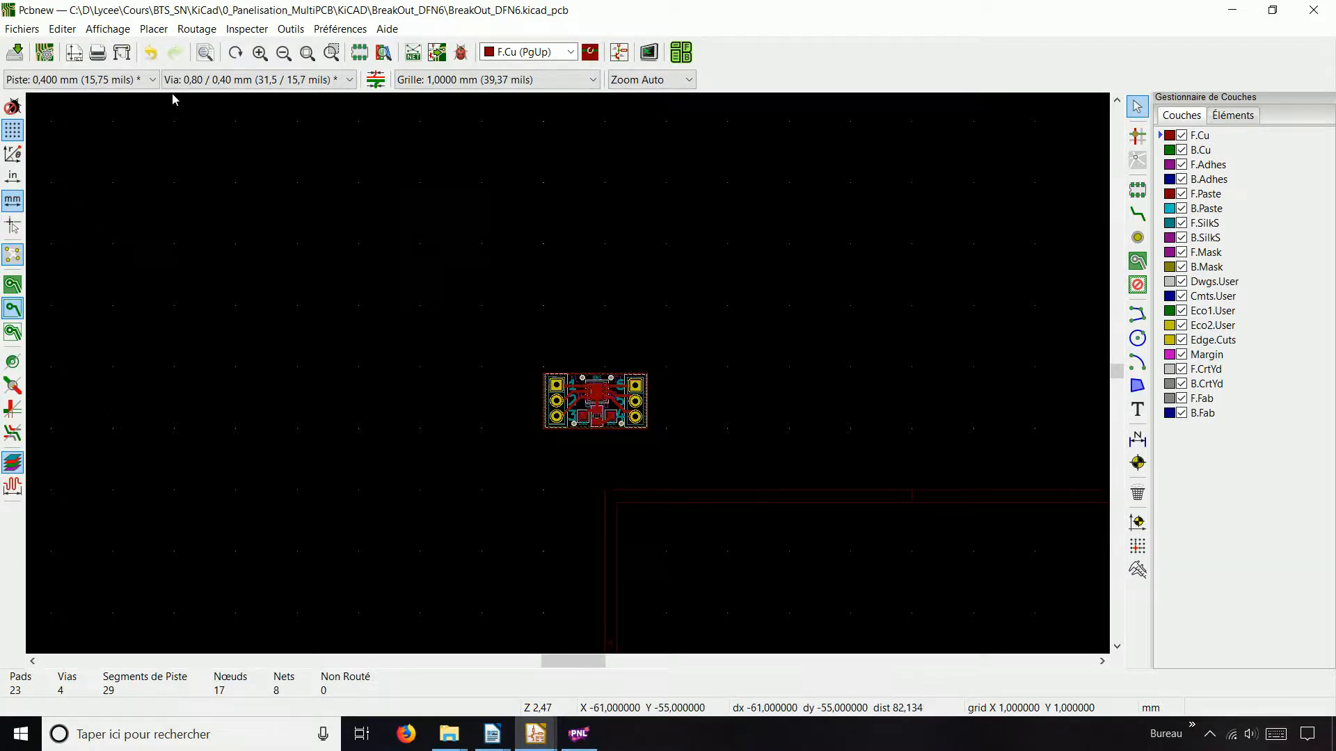
- Plot the DFN6 board's Gerber layers and generate its Excellon drill file with absolute origin into the GERBER_DFN6 folder
left_click(122, 52)
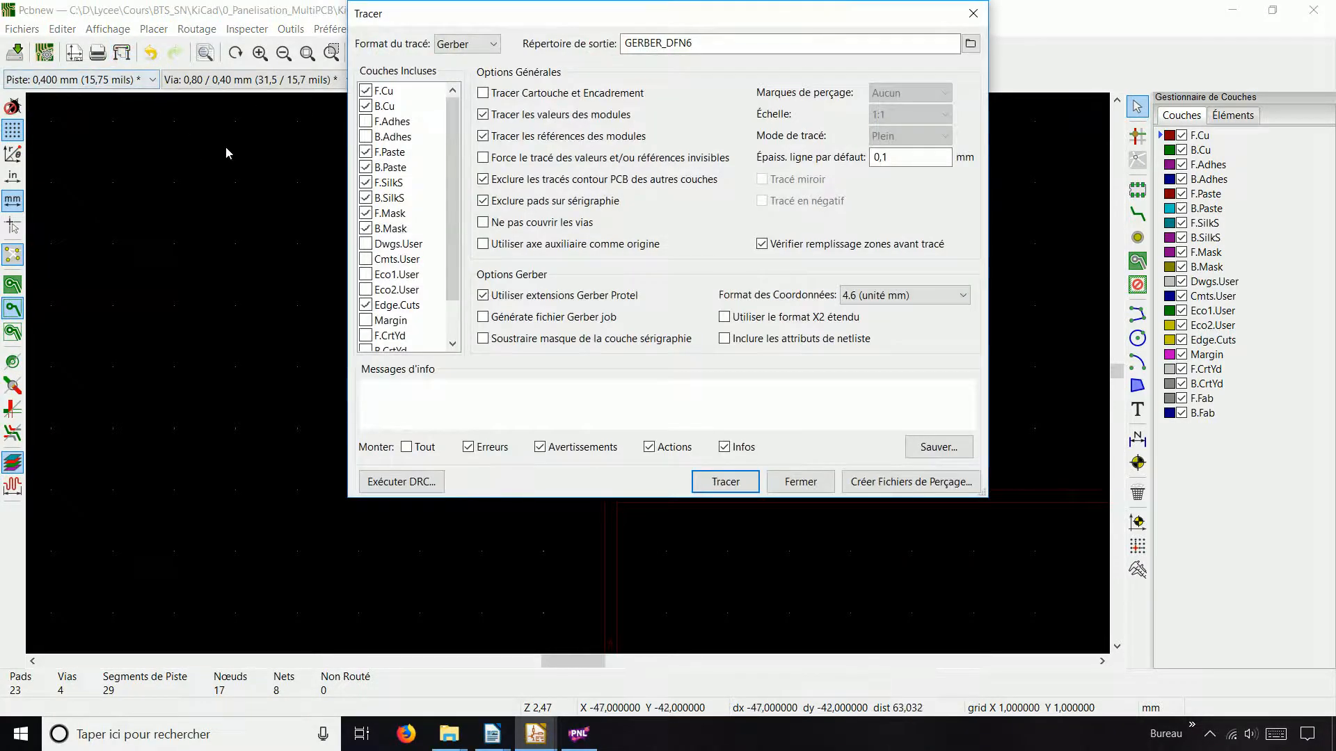
left_click(726, 482)
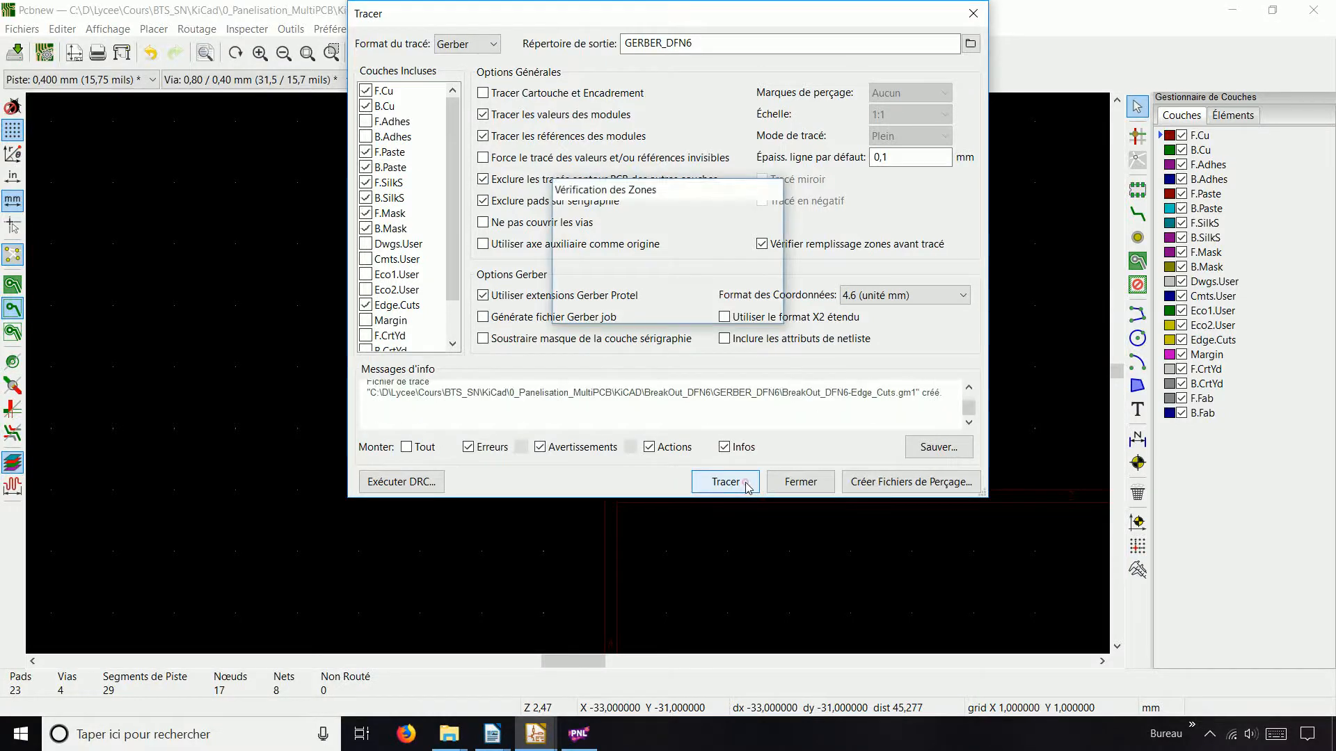
left_click(878, 484)
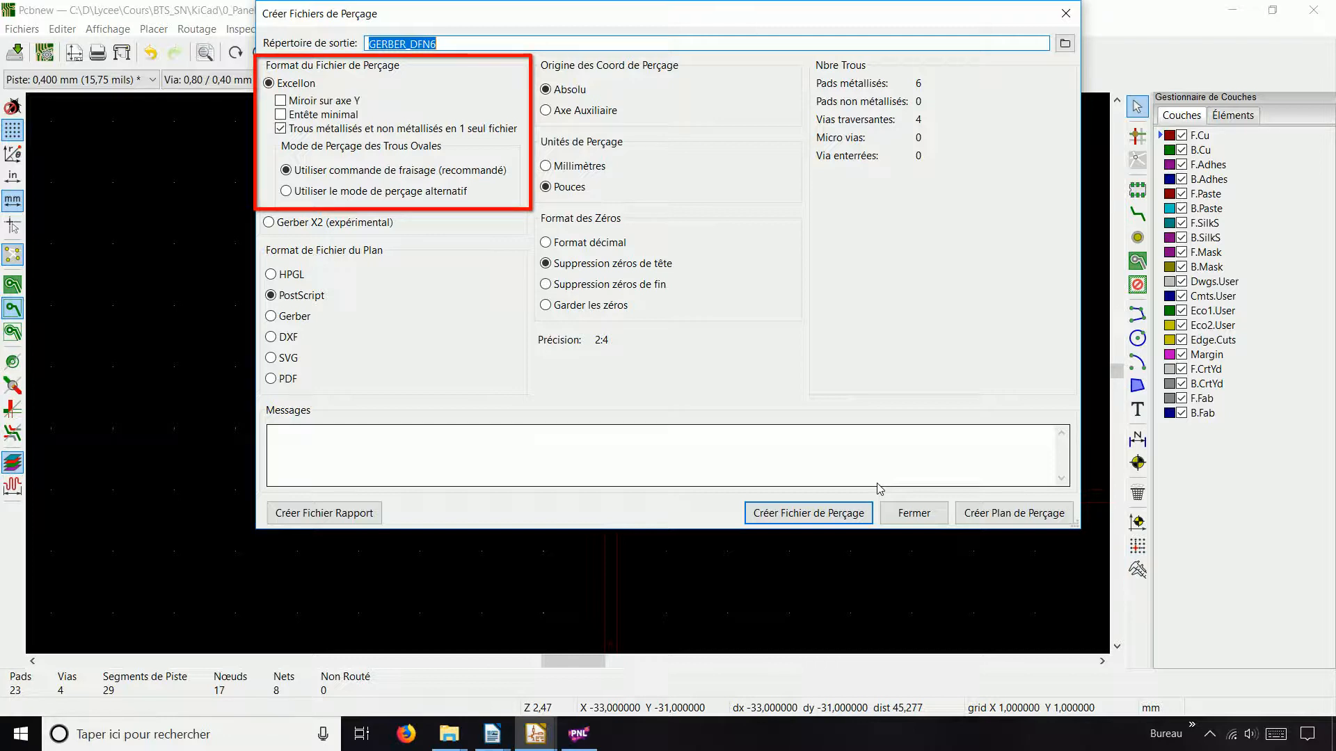
left_click(847, 515)
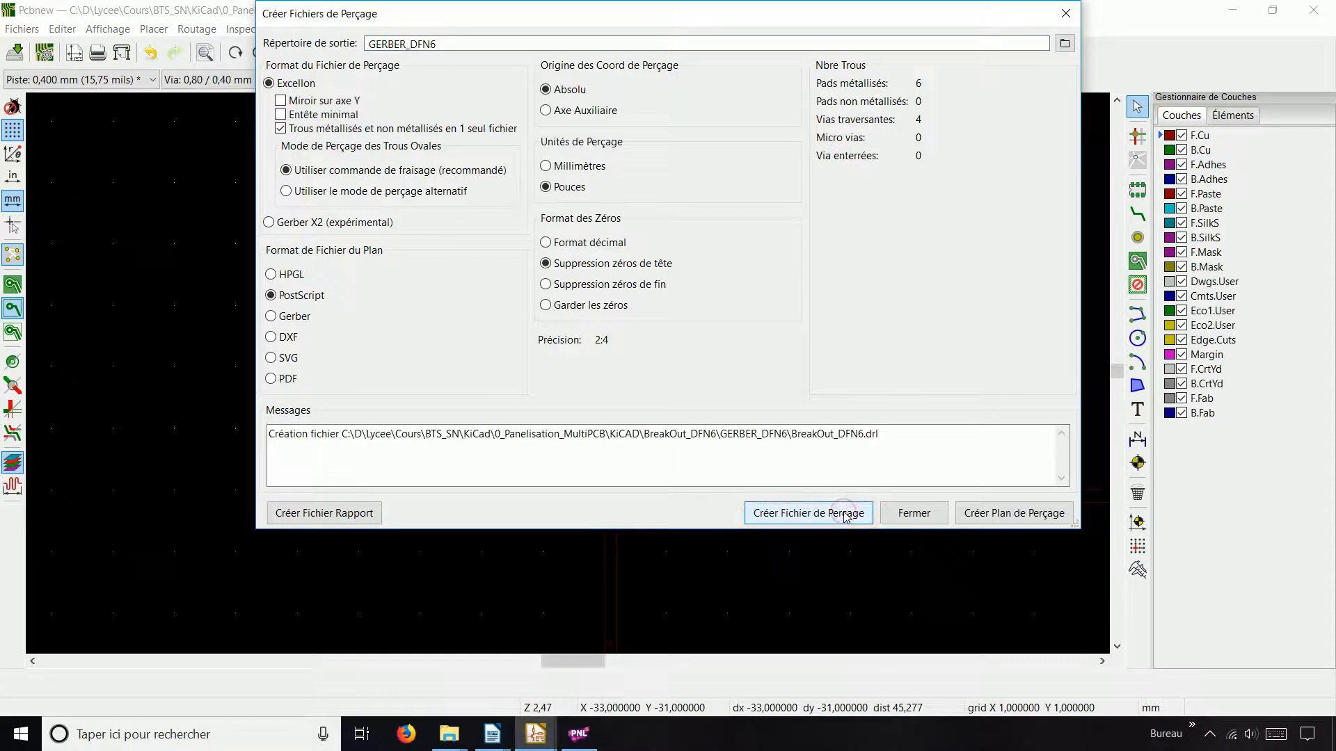
left_click(915, 513)
left_click(800, 482)
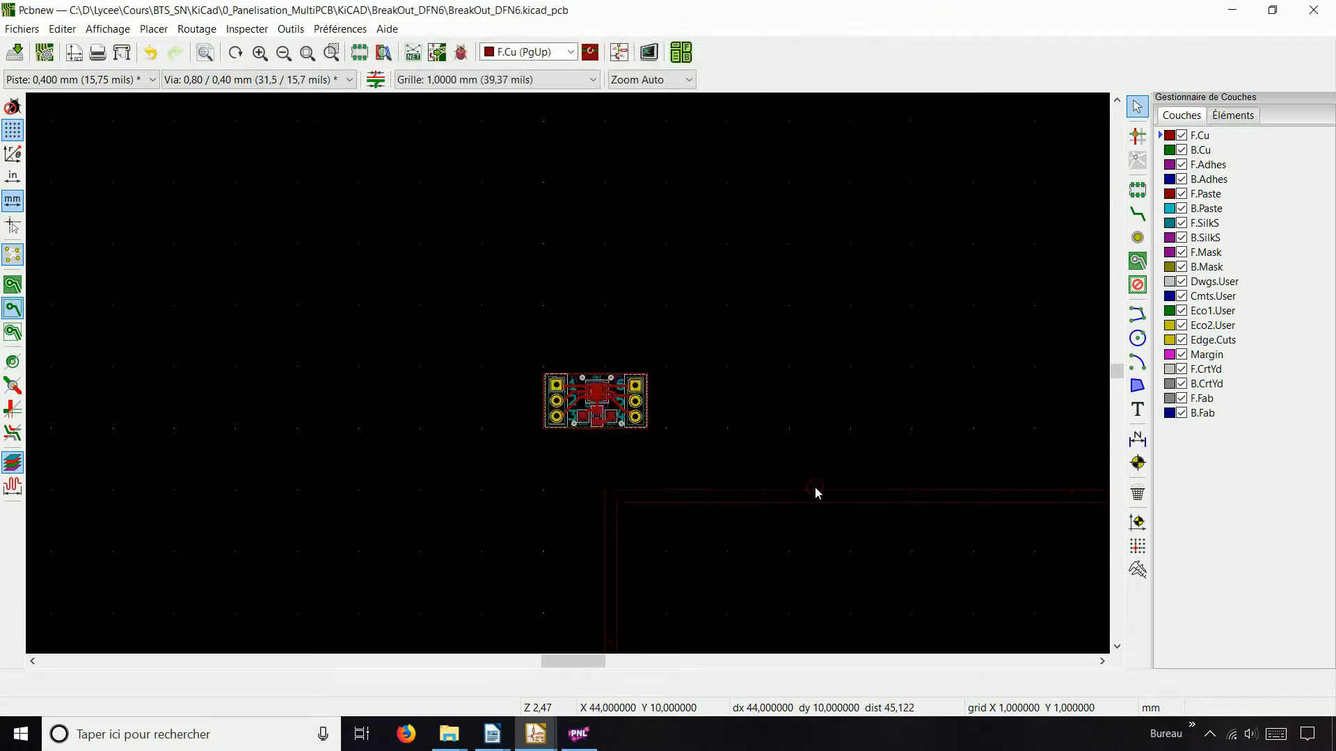
- Switch to Gerber Panelizer beside the BreakOut_DFN6 folder and import the GERBER_DFN6 folder into the panel above the Gerber_FormQtCpp board
mouse_move(452, 741)
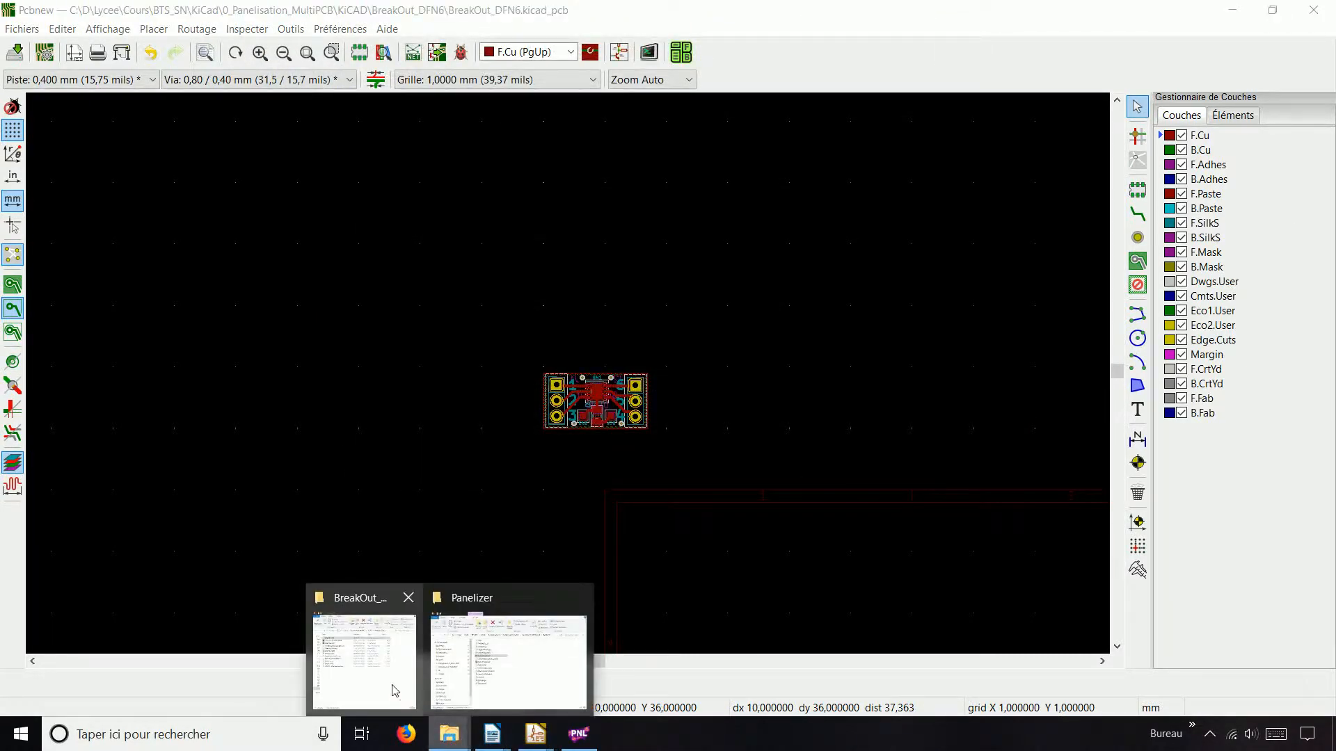
left_click(390, 687)
left_click(574, 742)
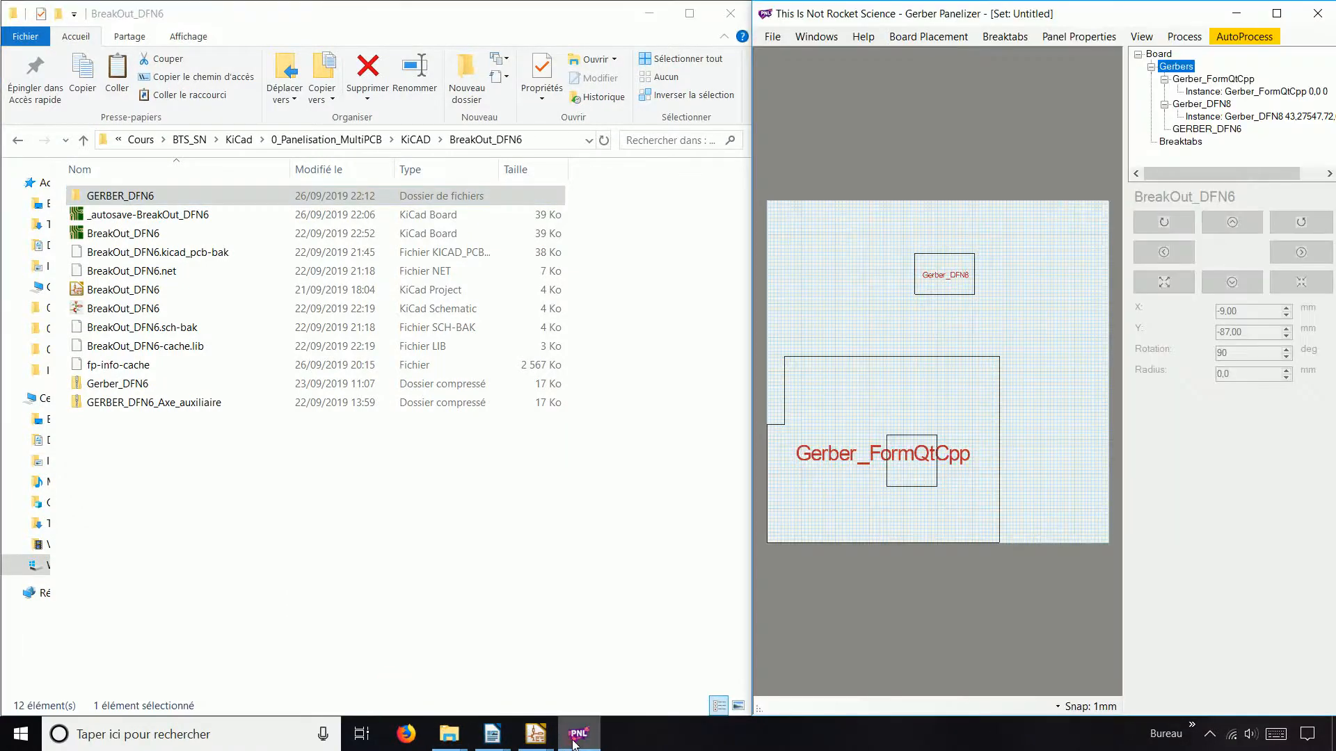
left_click_drag(122, 197, 836, 275)
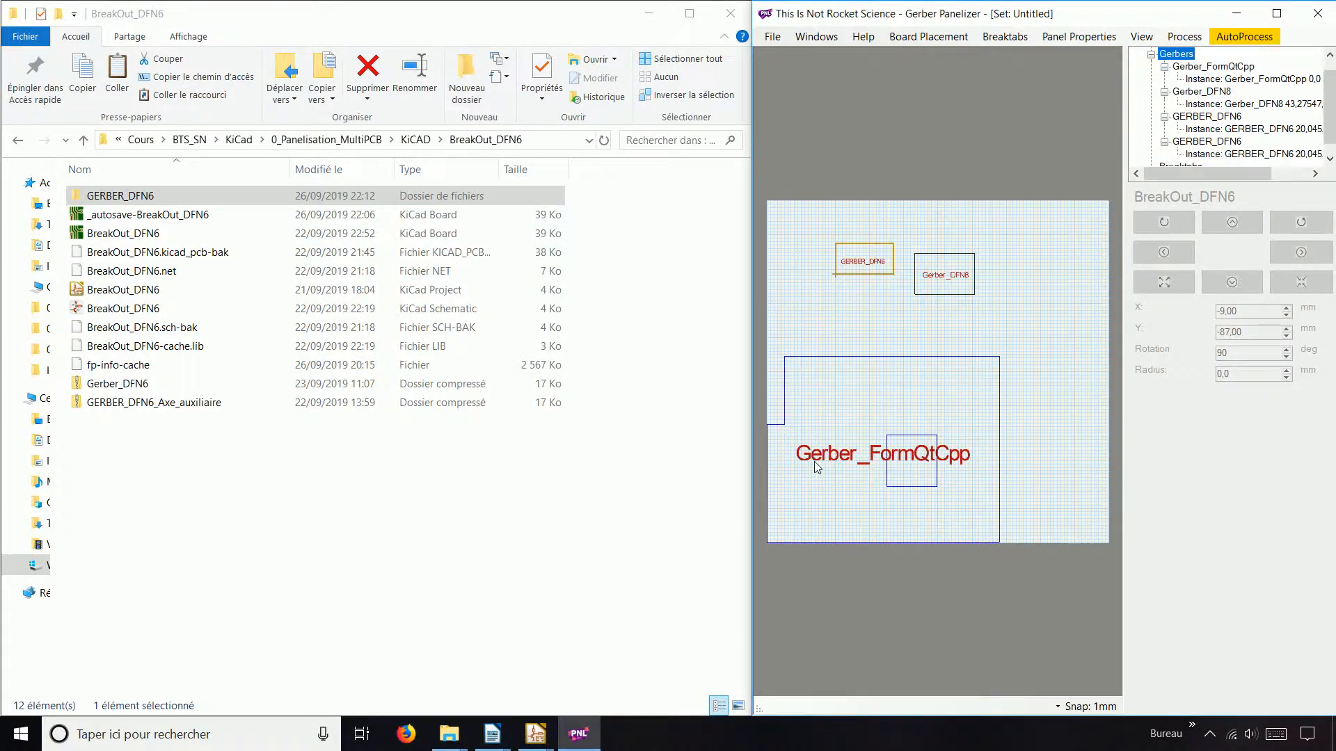
- Delete the imported GERBER_DFN6 instance from the panel's board tree
scroll(1332, 136, "down", 1)
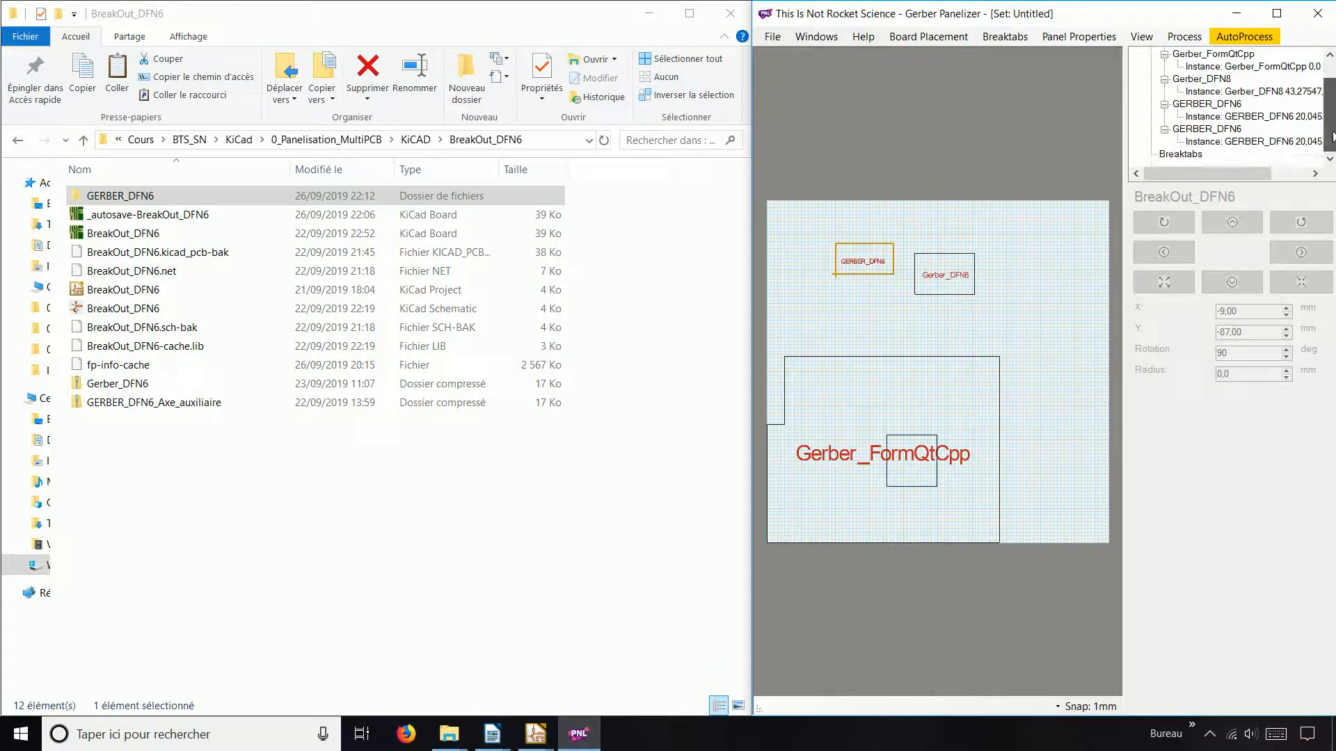
left_click(1282, 142)
right_click(1280, 143)
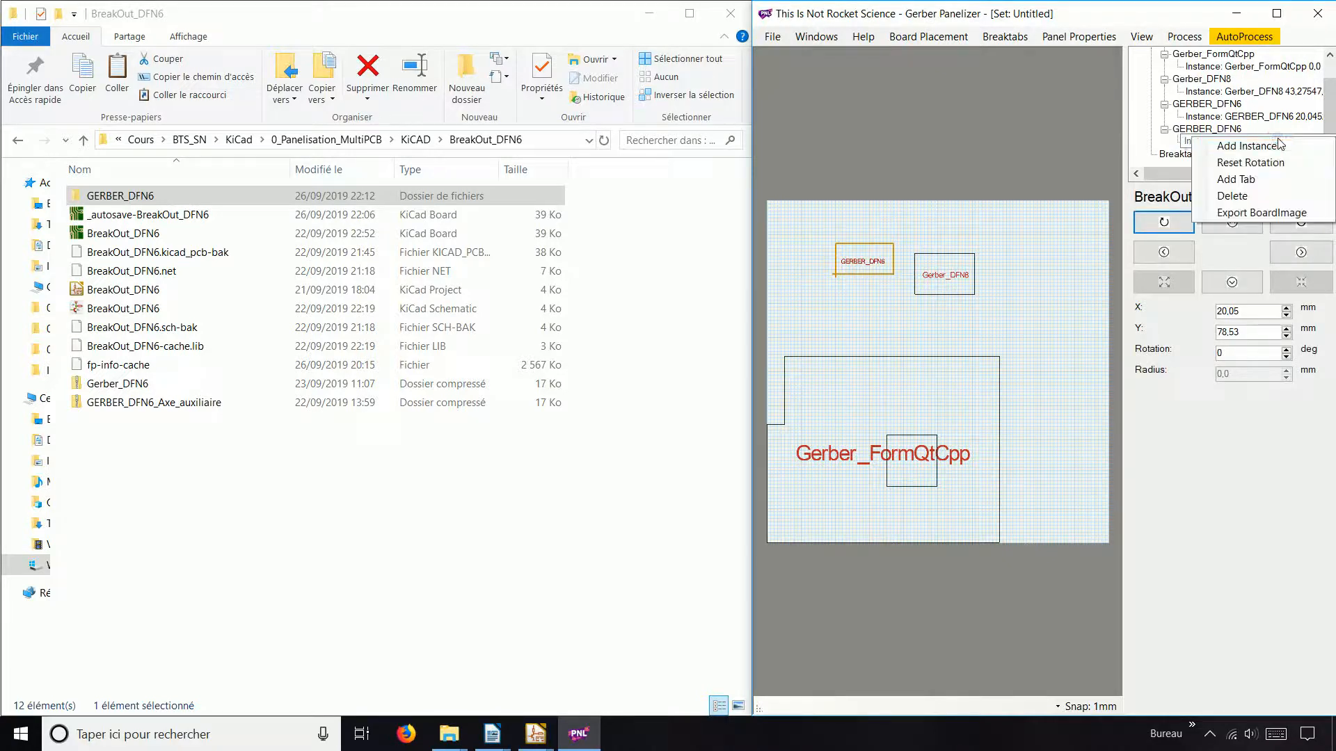
left_click(1256, 197)
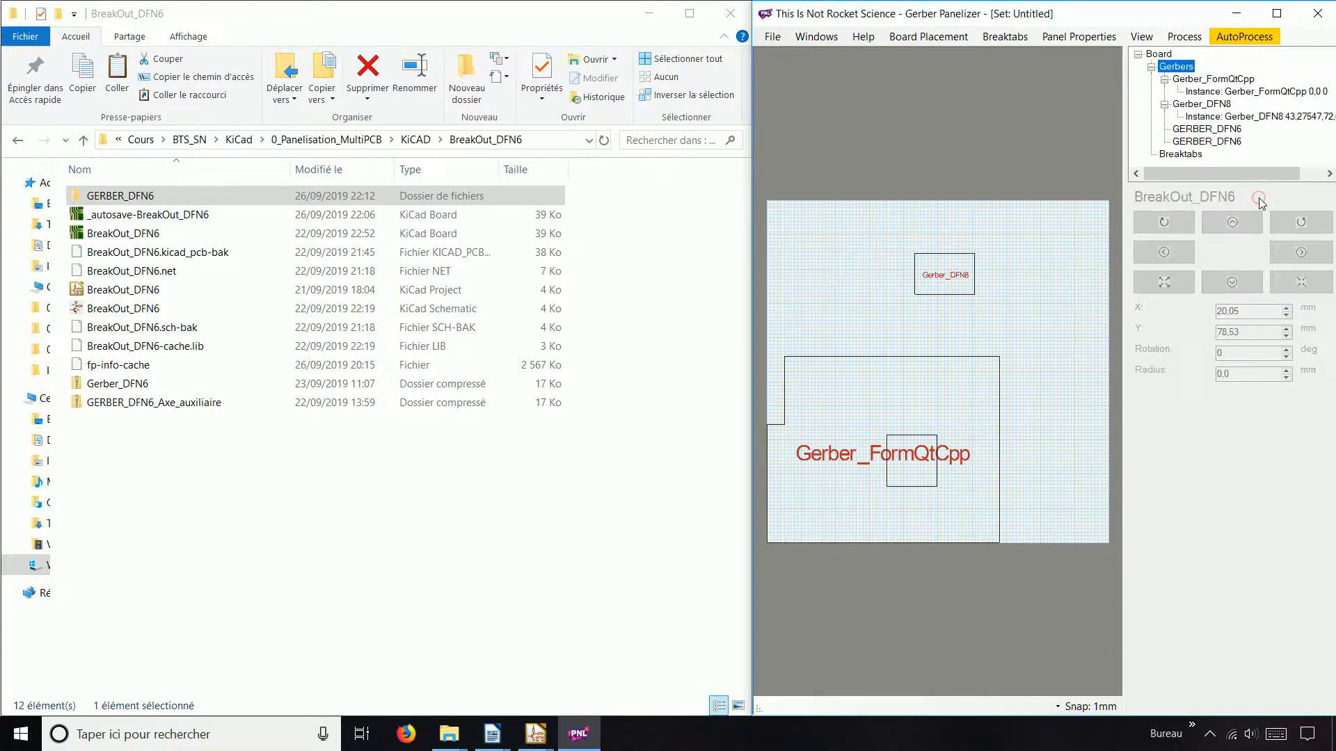
- Delete all the Gerber and drill files in the GERBER_DFN6 folder and return to the BreakOut_DFN6 folder
double_click(169, 196)
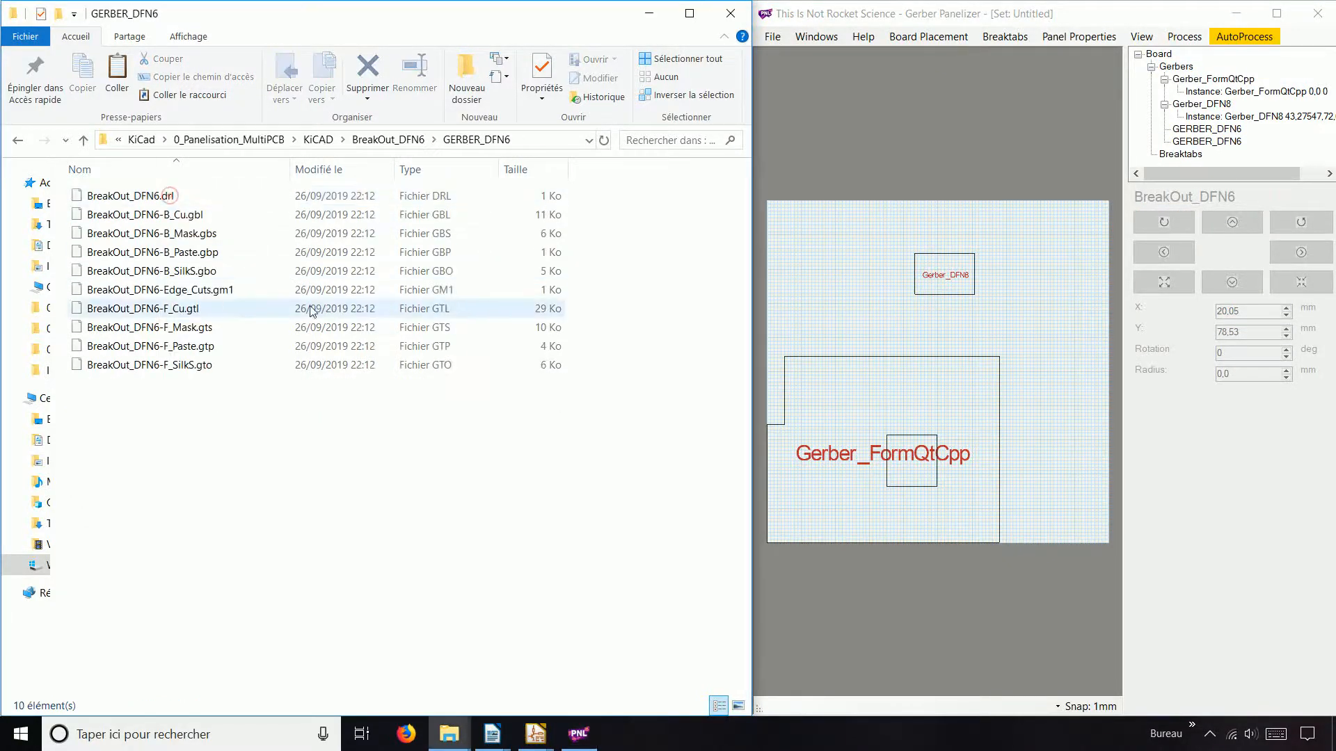
left_click_drag(493, 424, 198, 185)
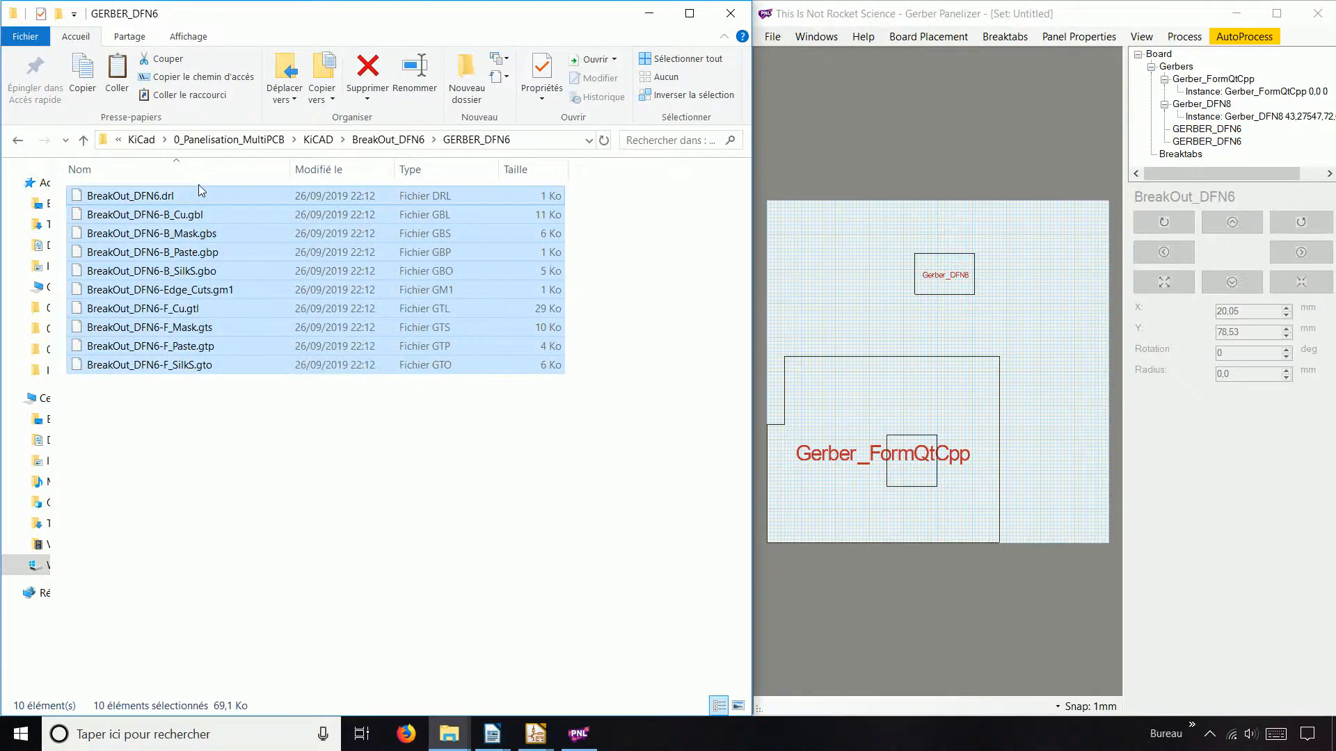
key("Delete")
left_click(717, 382)
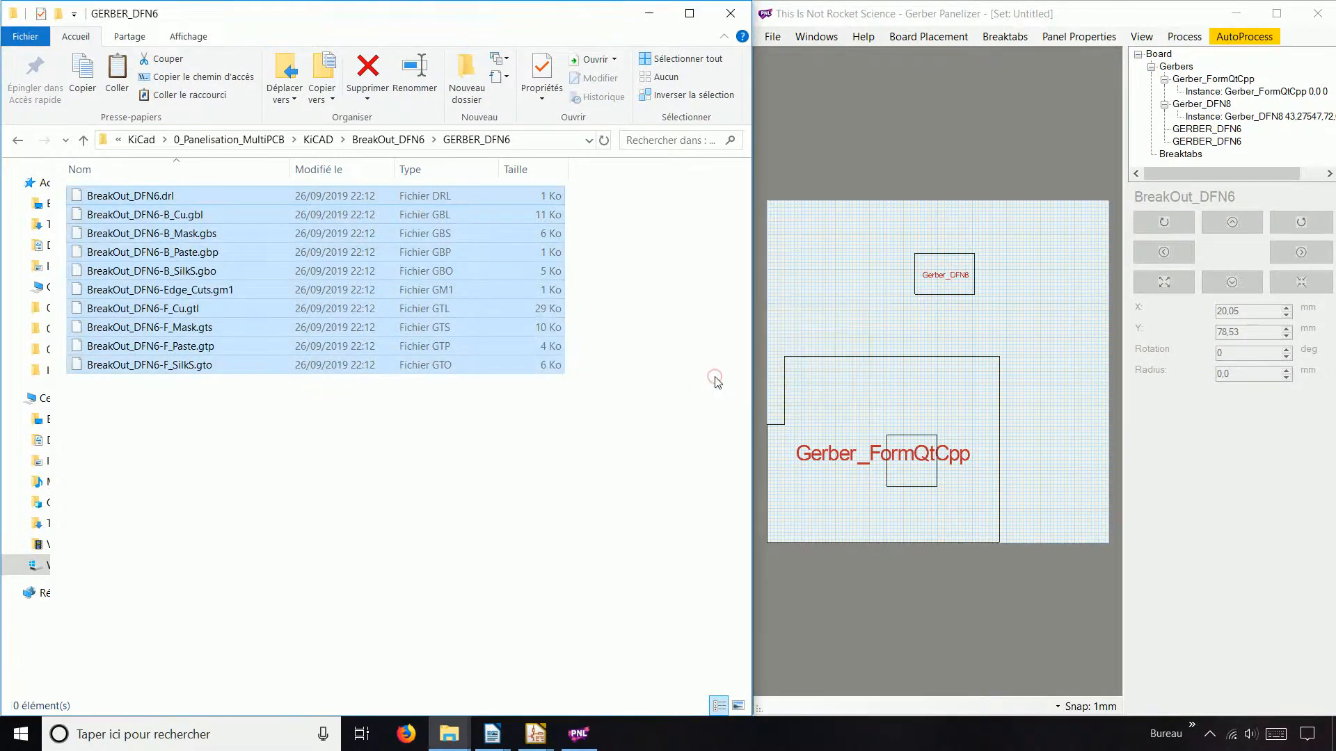
left_click(18, 141)
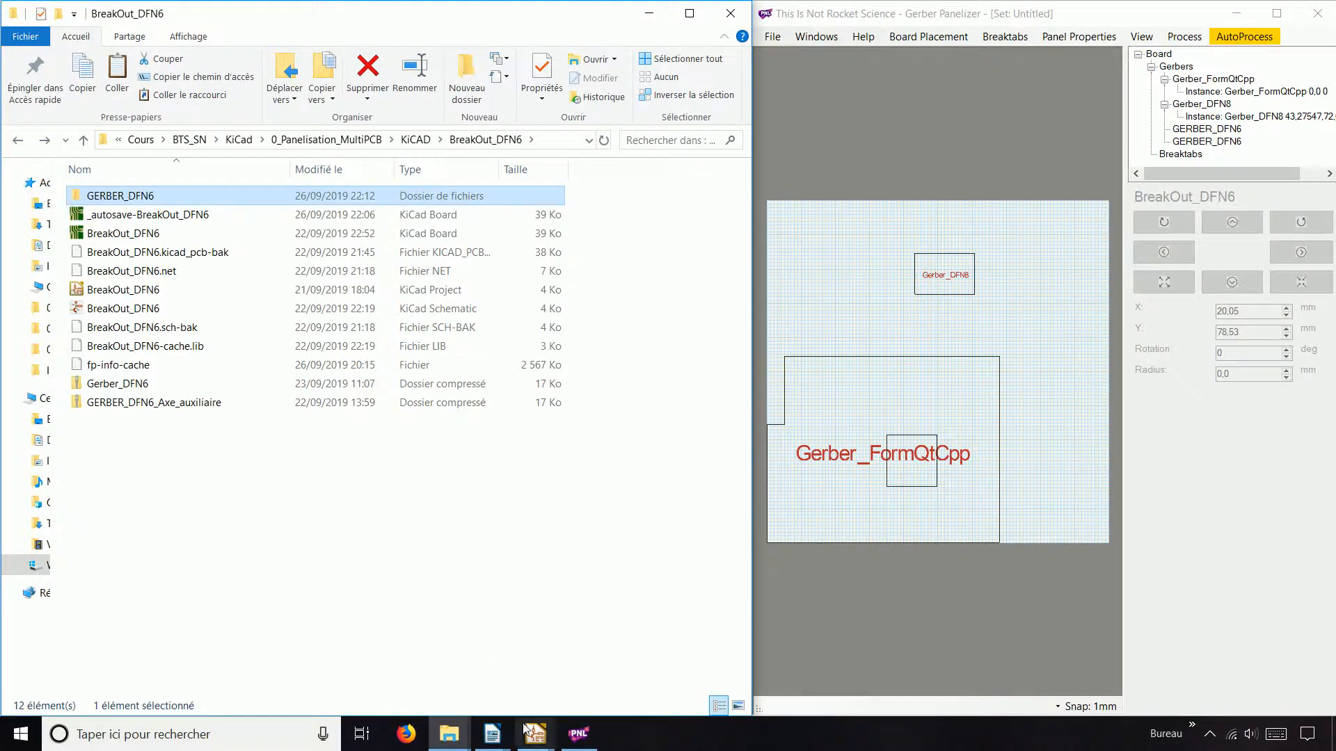
- Switch back to Pcbnew and undo the move of the DFN6 board
mouse_move(528, 732)
left_click(603, 691)
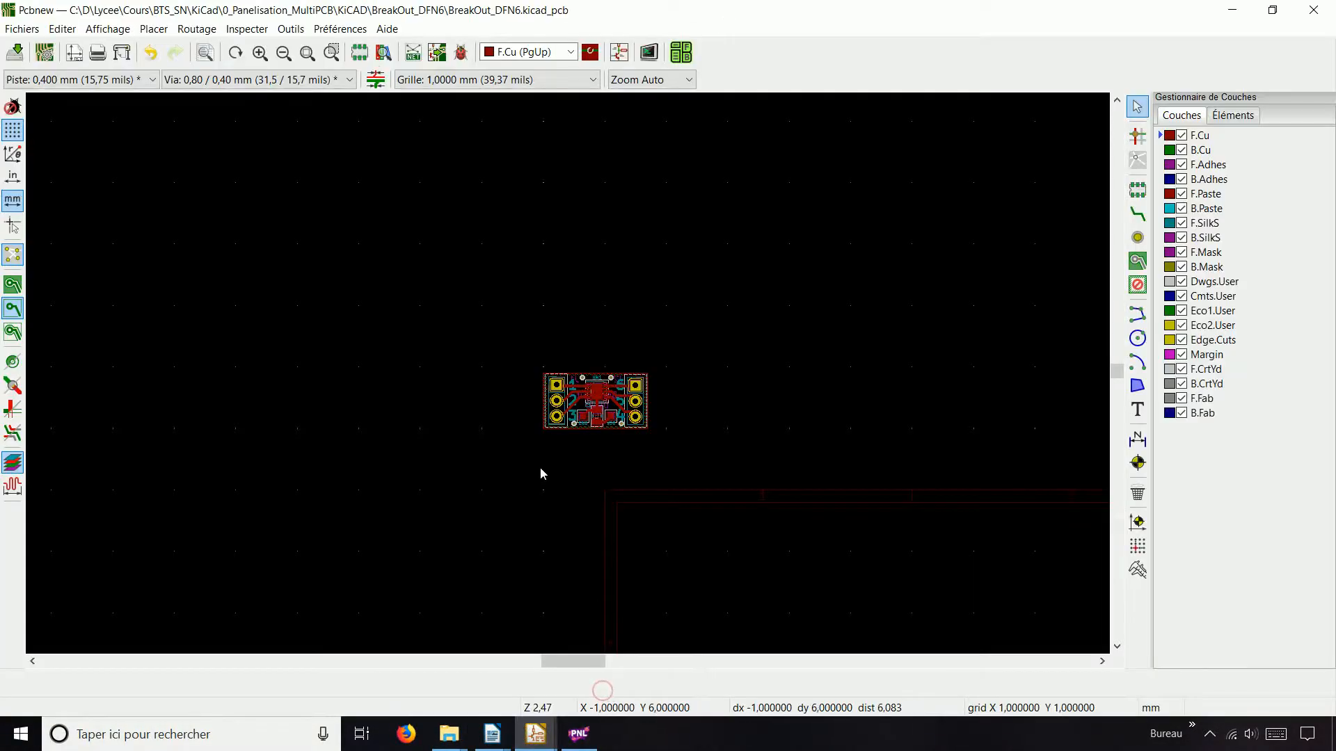
left_click(149, 55)
scroll(573, 379, "down", 6)
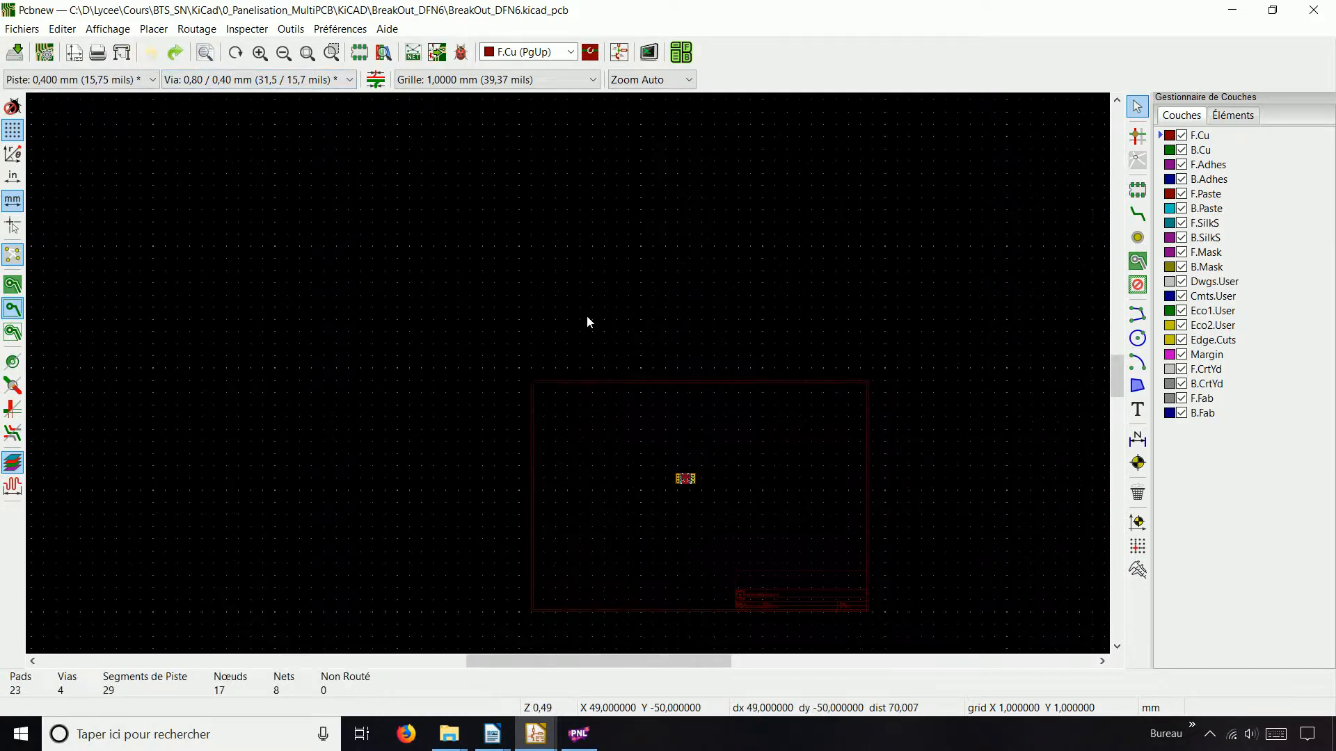
- Place the auxiliary axis origin on the lower-left corner of the DFN6 board outline
left_click(307, 53)
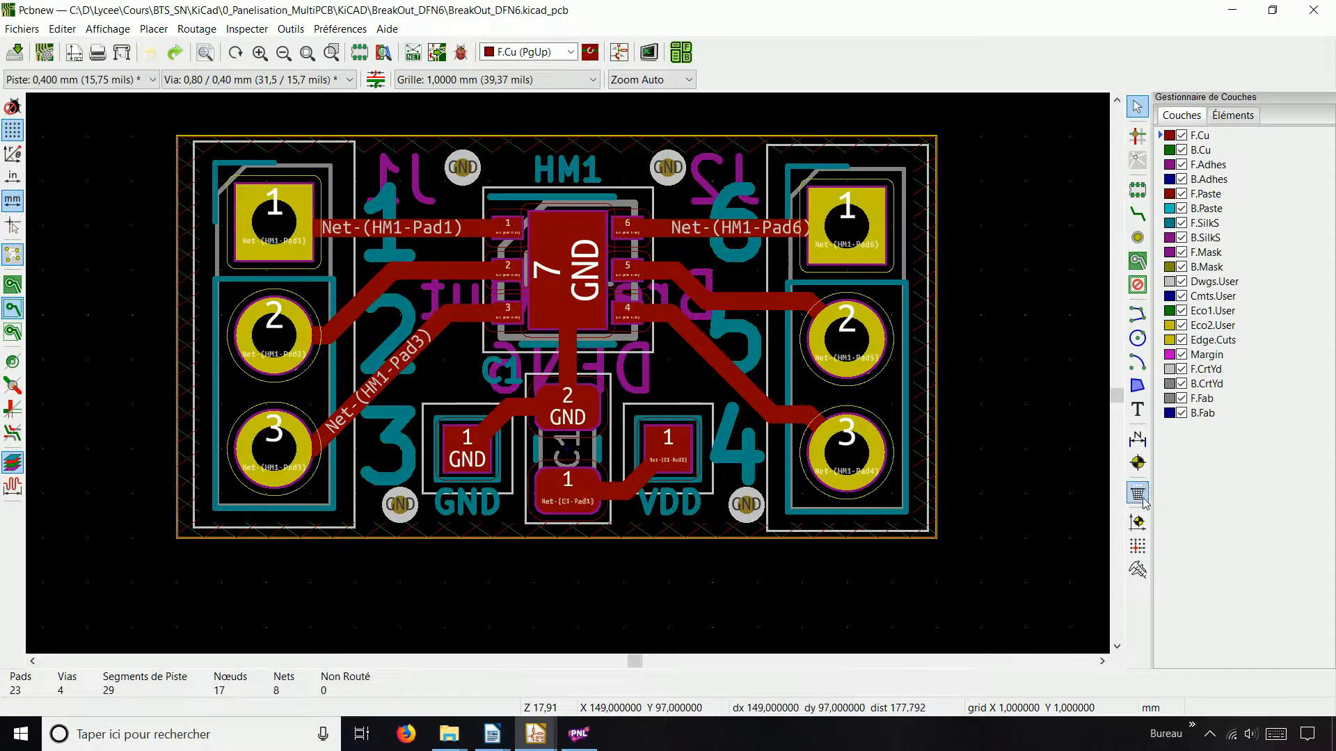
left_click(1139, 524)
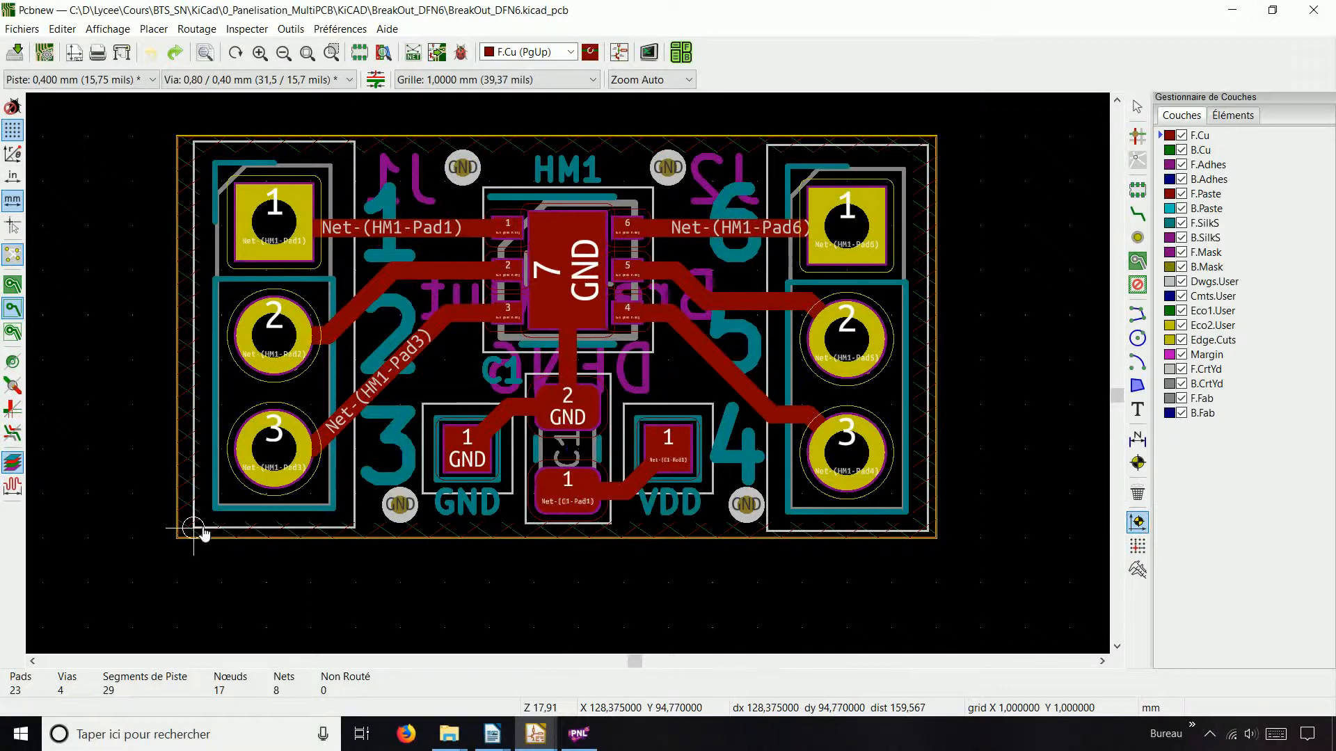
left_click(178, 540)
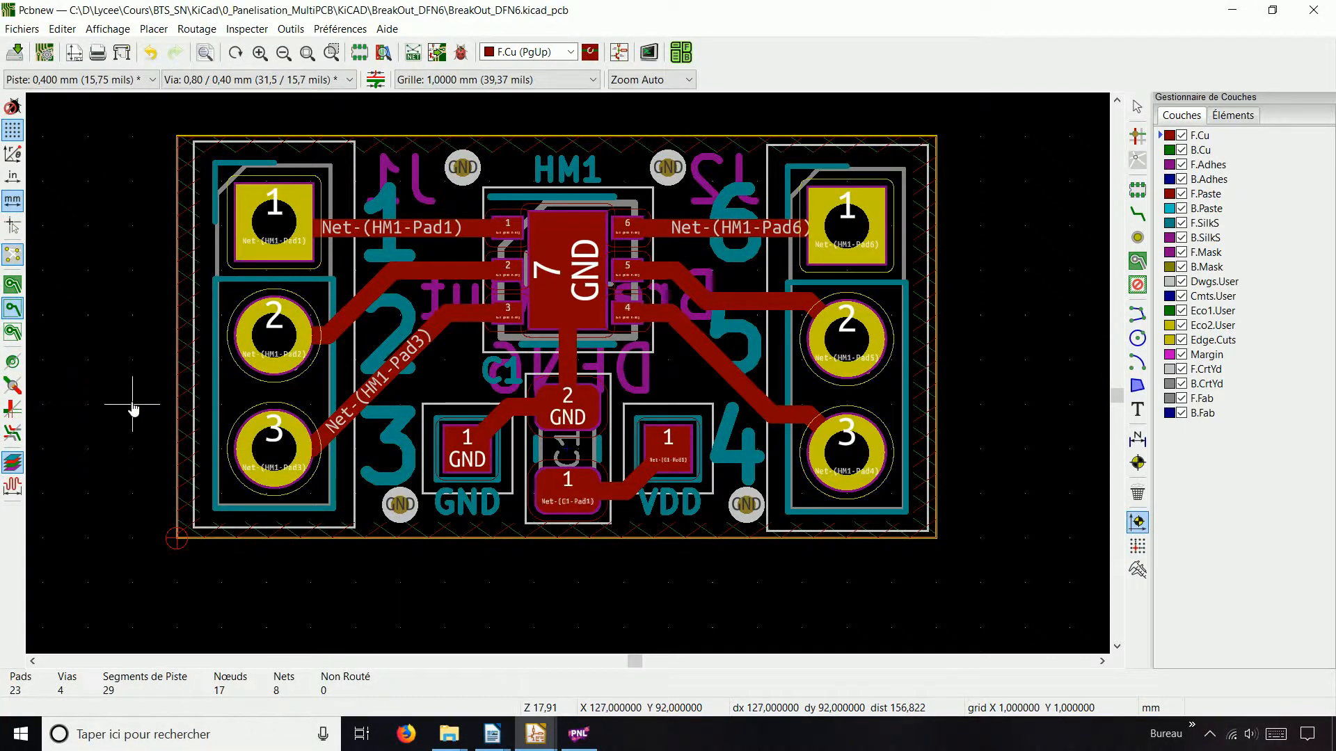
key("Escape")
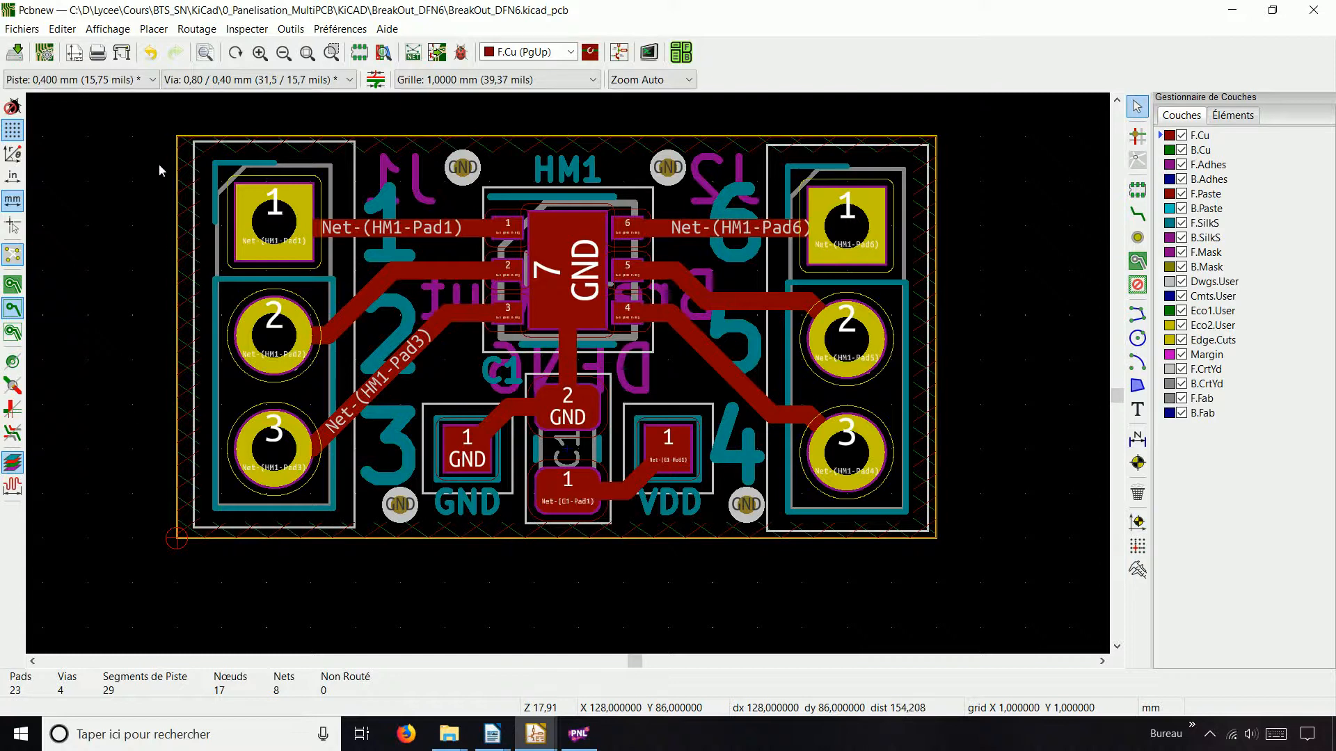
- Plot the Gerber layers and generate the Excellon drill file into GERBER_DFN6, using the auxiliary axis as origin for both
left_click(122, 54)
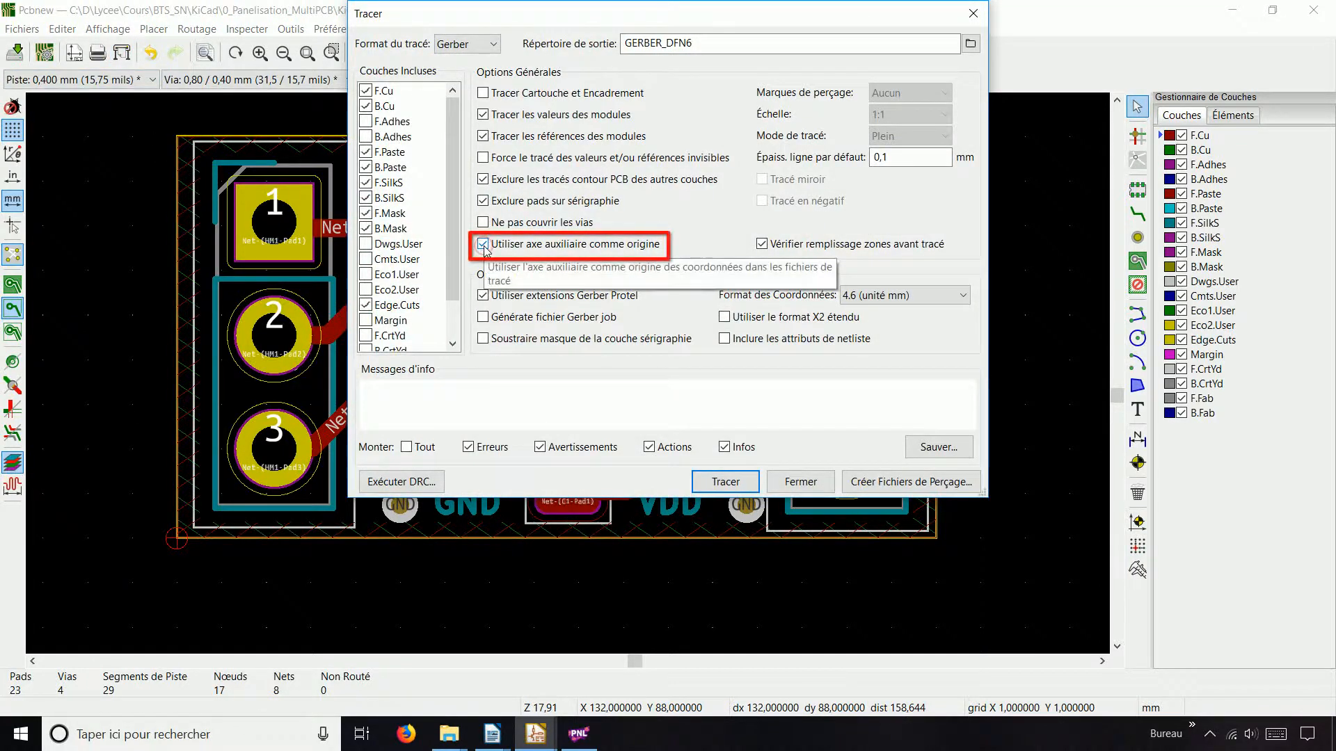
left_click(752, 483)
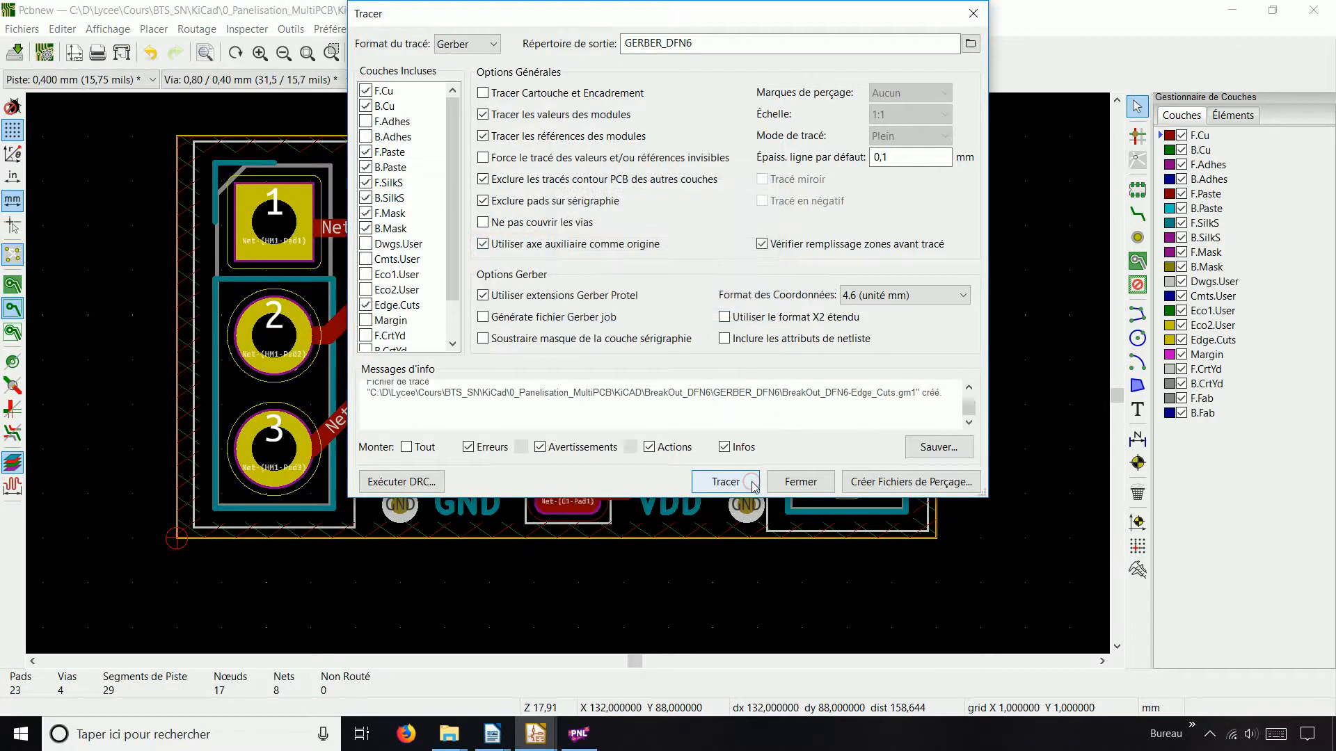
left_click(882, 487)
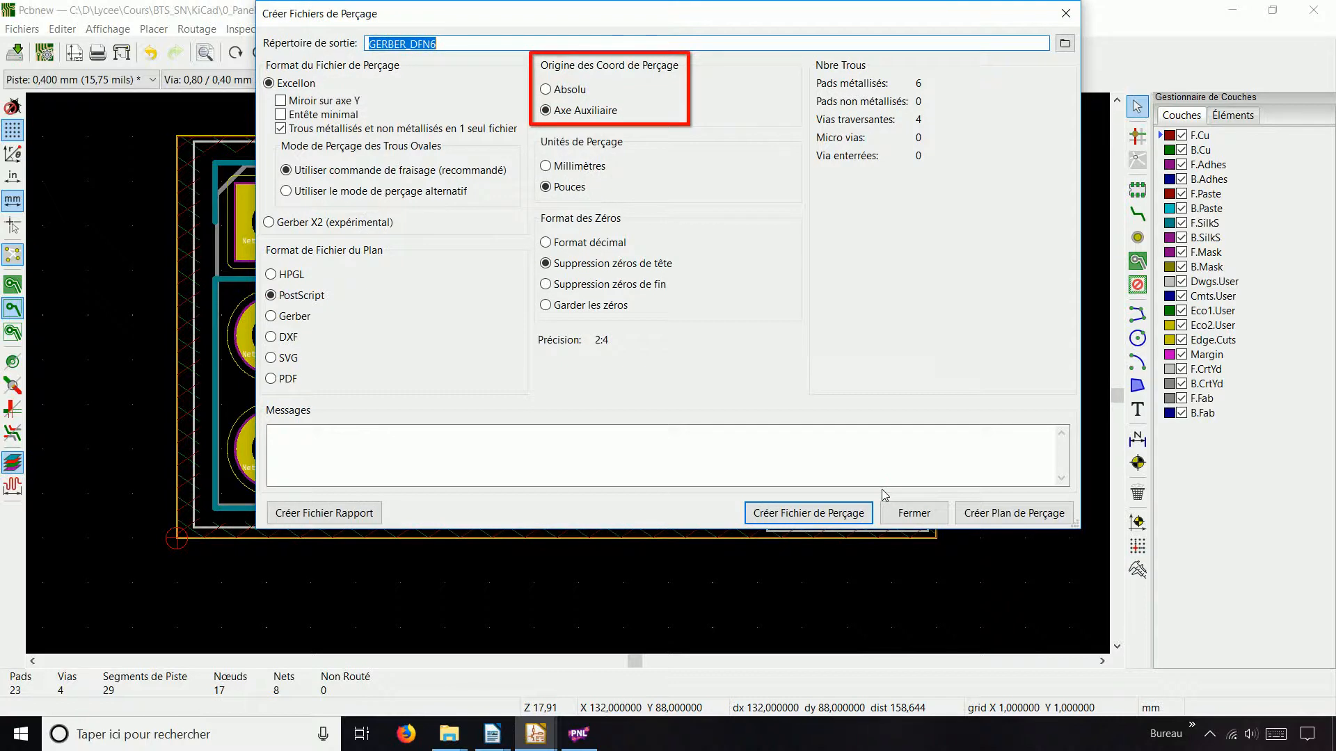
left_click(809, 513)
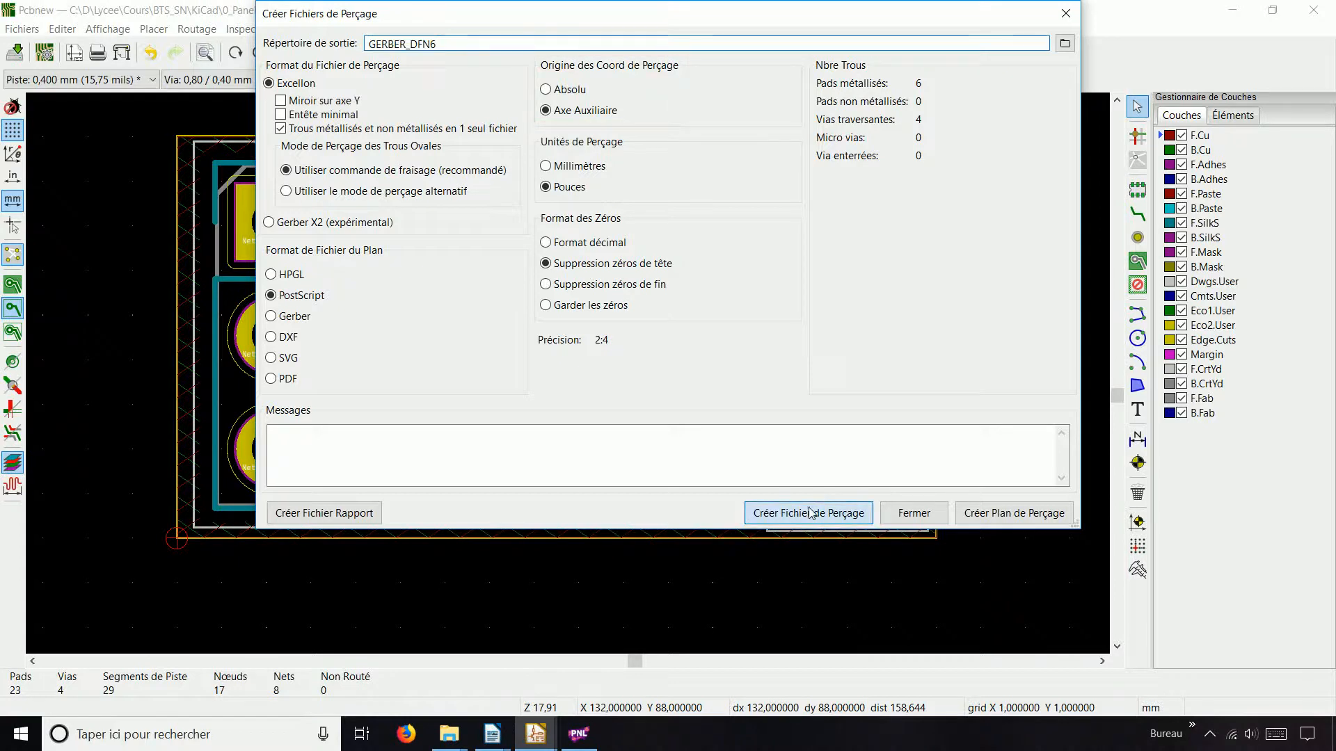
left_click(1064, 12)
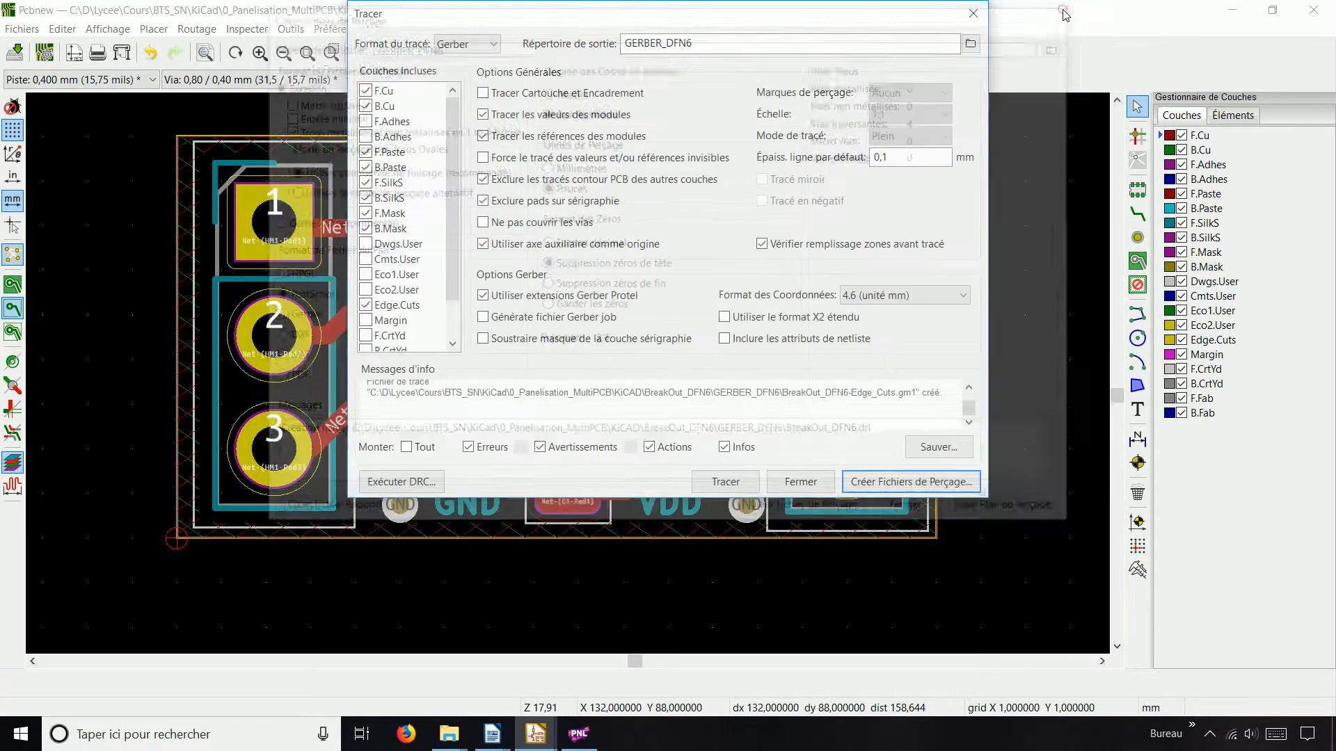
left_click(973, 13)
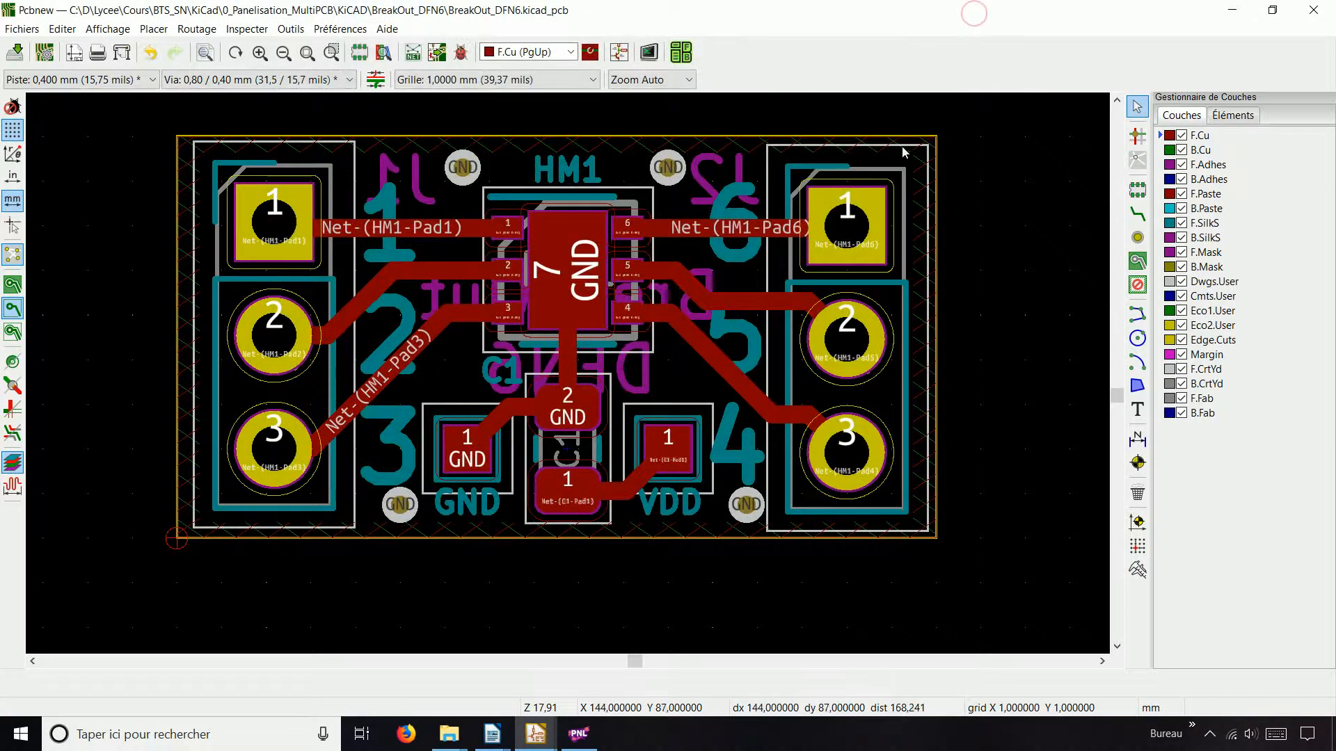
- Switch to Gerber Panelizer beside the BreakOut_DFN6 folder and add the regenerated GERBER_DFN6 folder to the panel
mouse_move(450, 734)
left_click(384, 689)
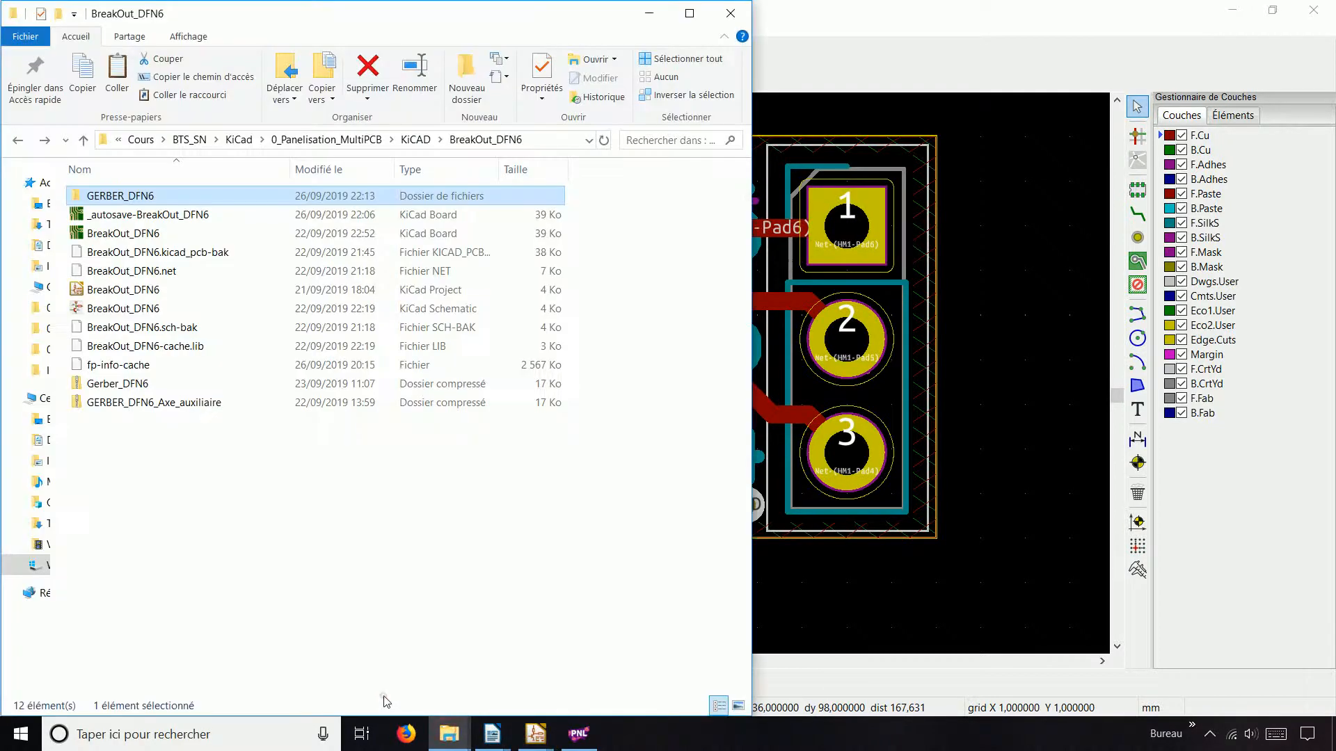
left_click(577, 735)
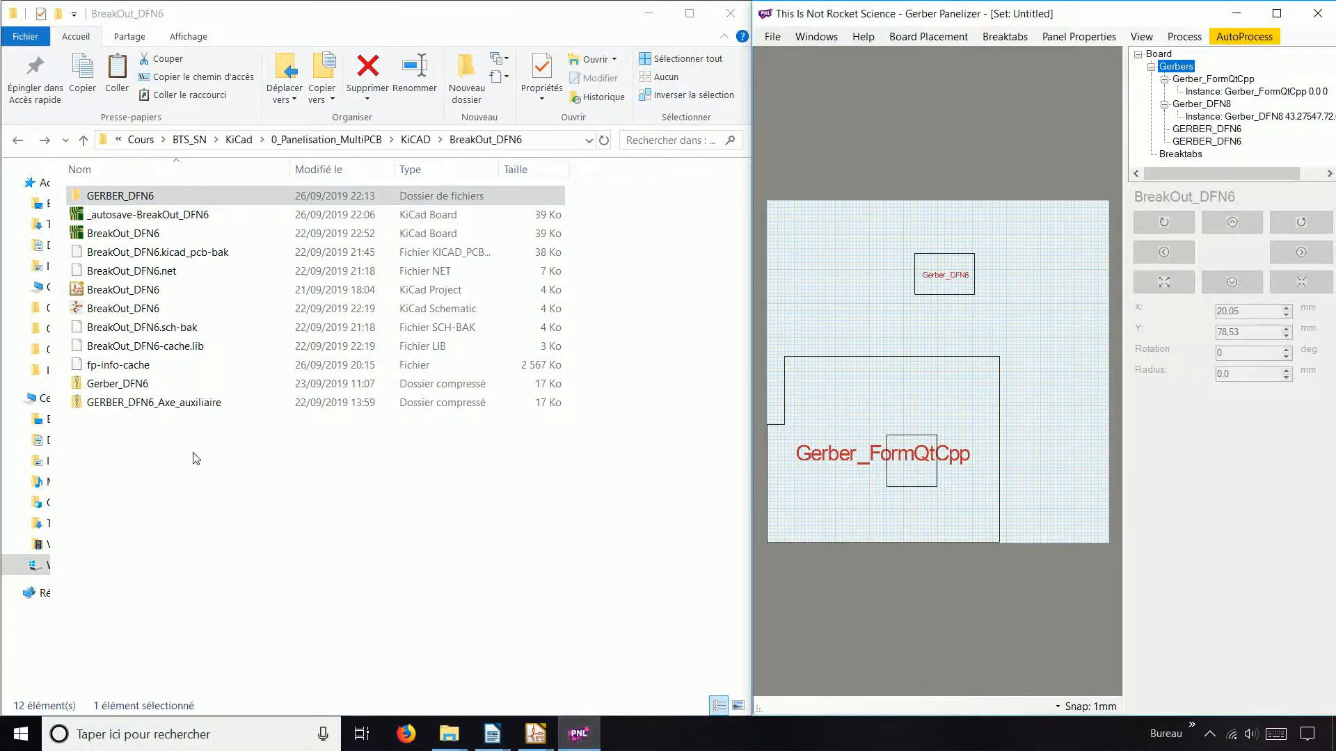
left_click_drag(122, 198, 850, 303)
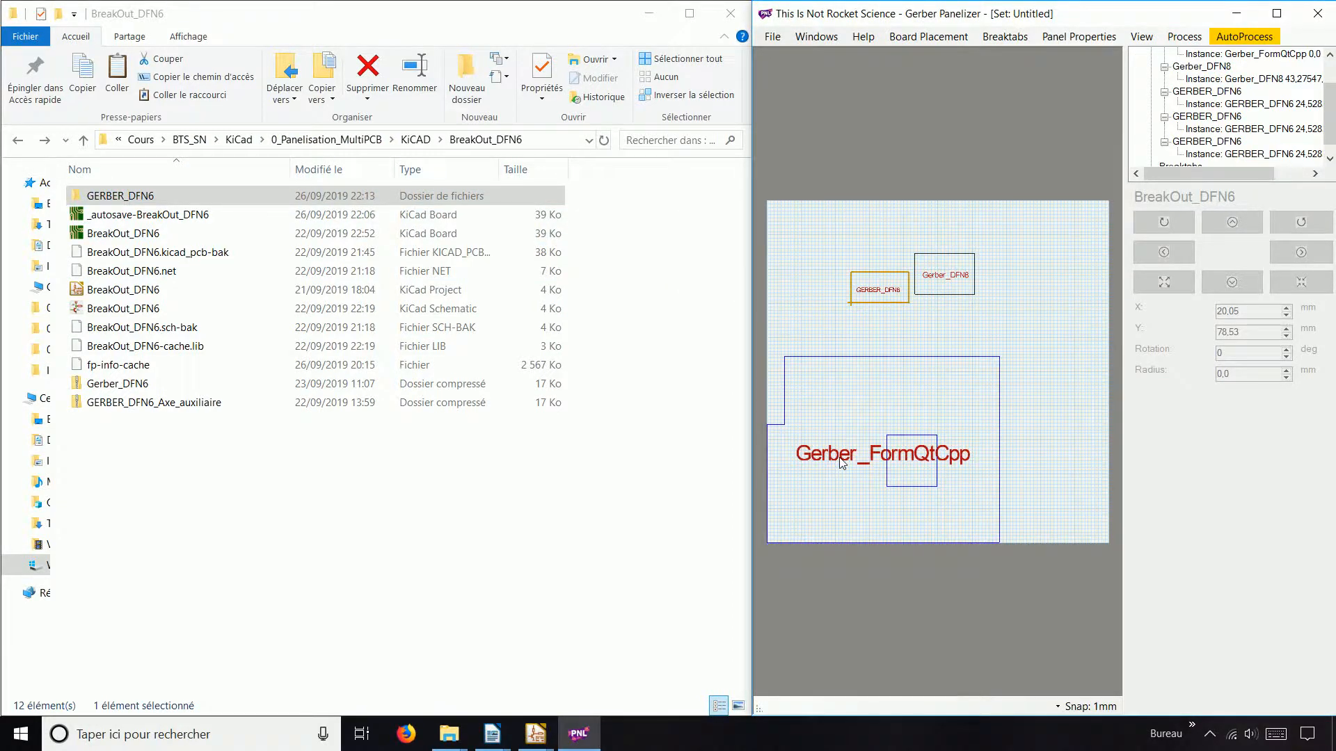
double_click(139, 197)
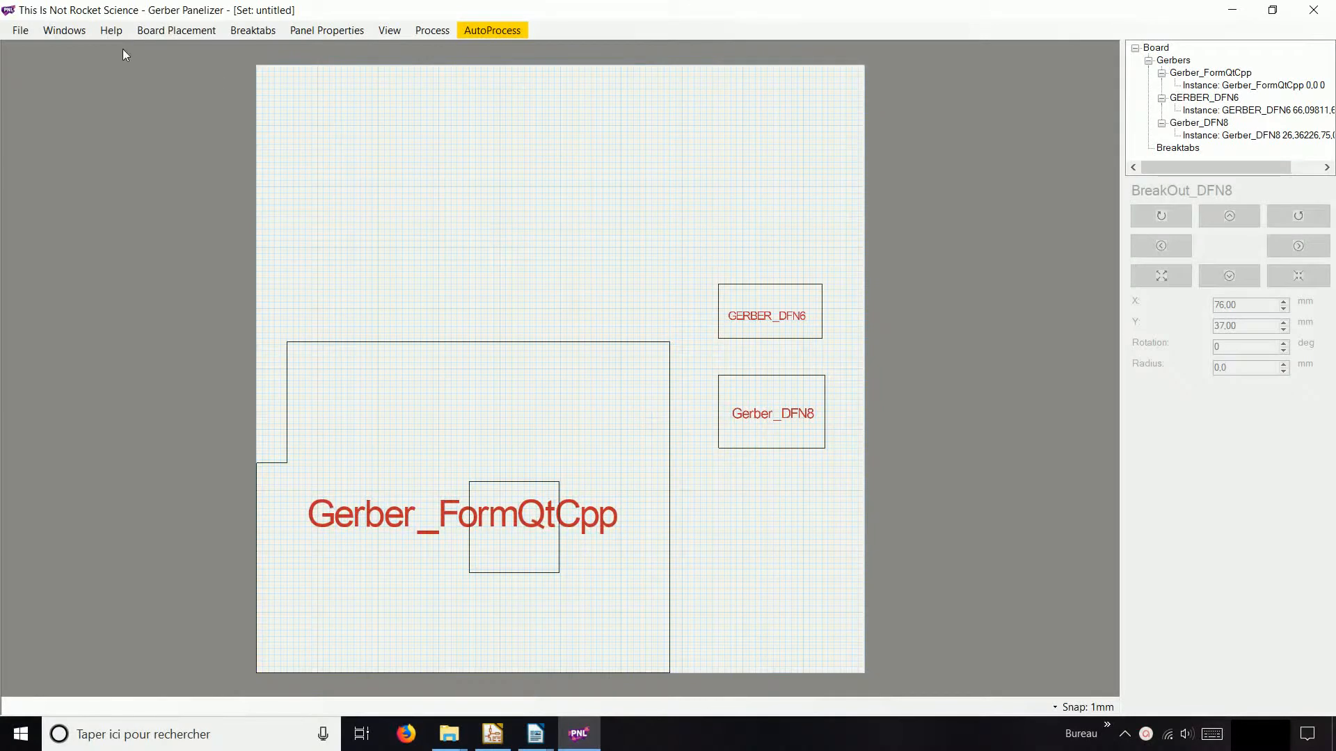
- Open the Help/Workflow page, read the usage notes on spacing between boards, and close the page
left_click(113, 32)
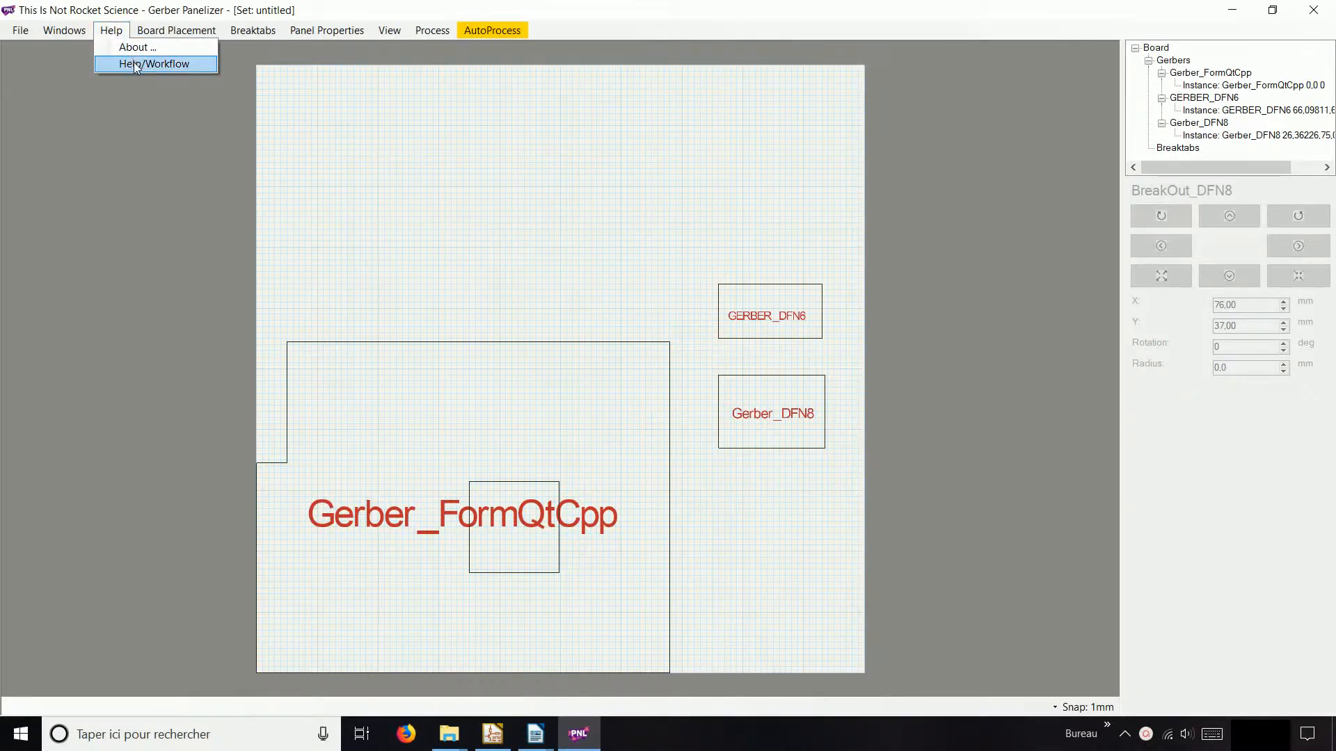
left_click(156, 64)
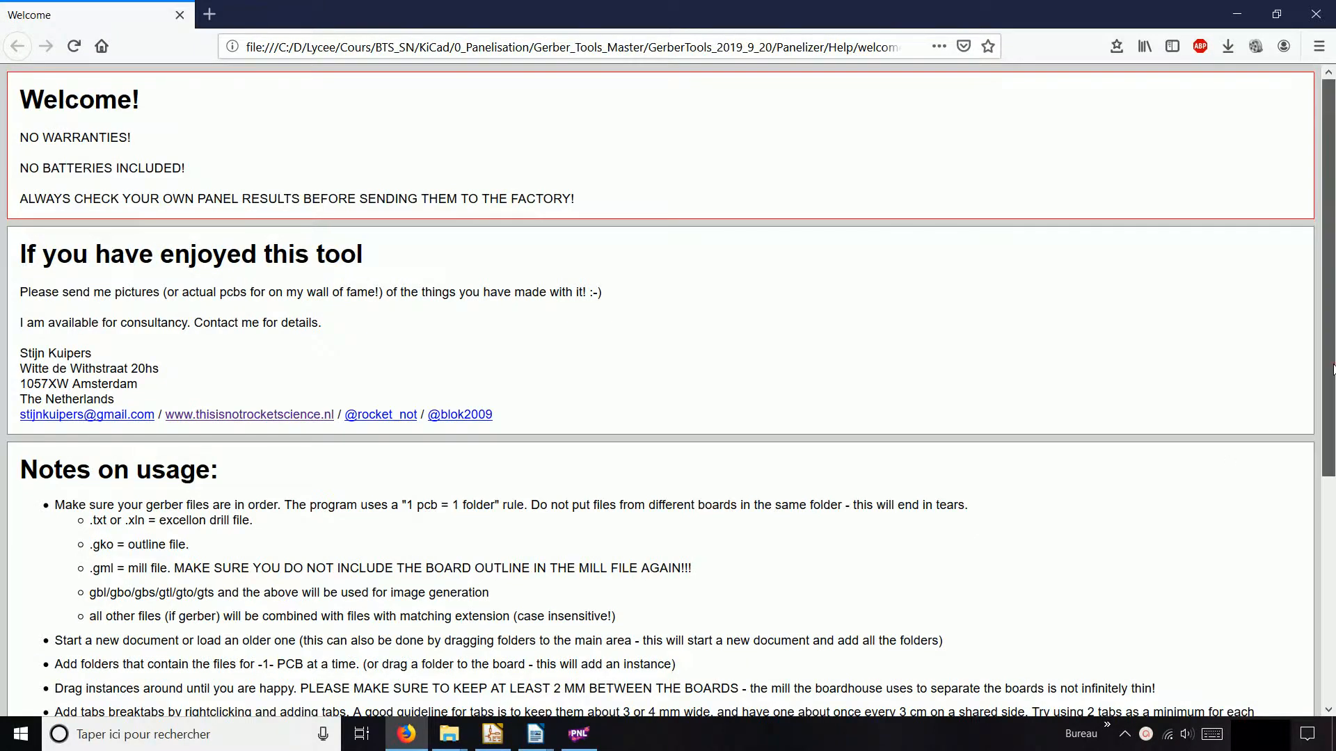
left_click_drag(1331, 376, 1332, 474)
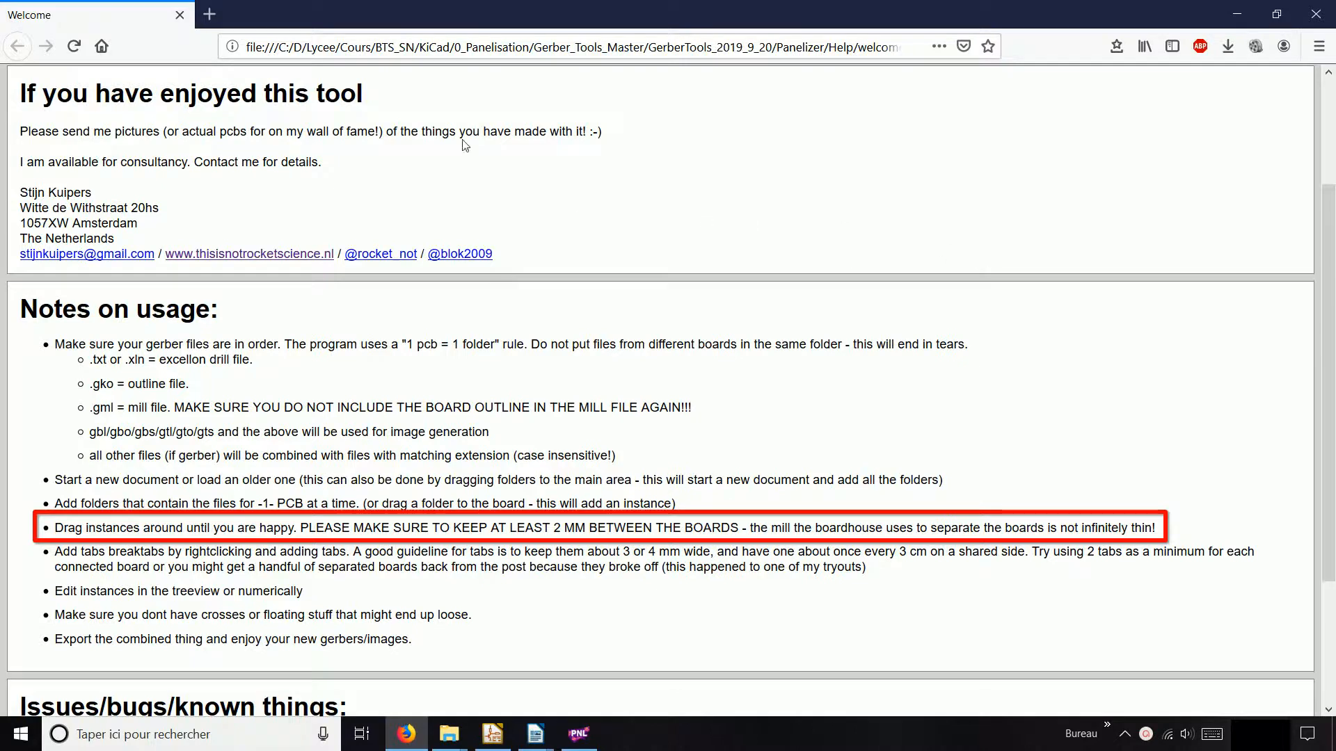
left_click(180, 15)
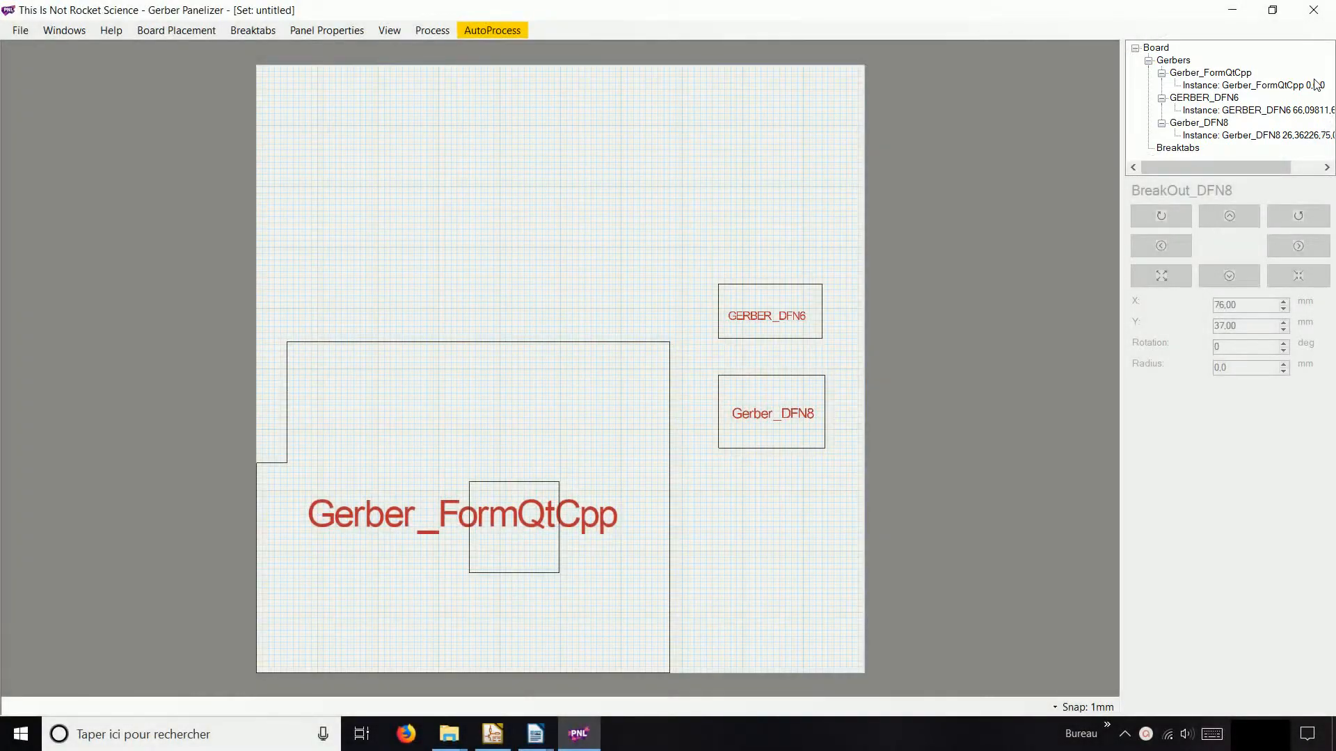
- Select the FormQtCpp, DFN6 and DFN8 board instances in turn to check their placement values
left_click(1273, 86)
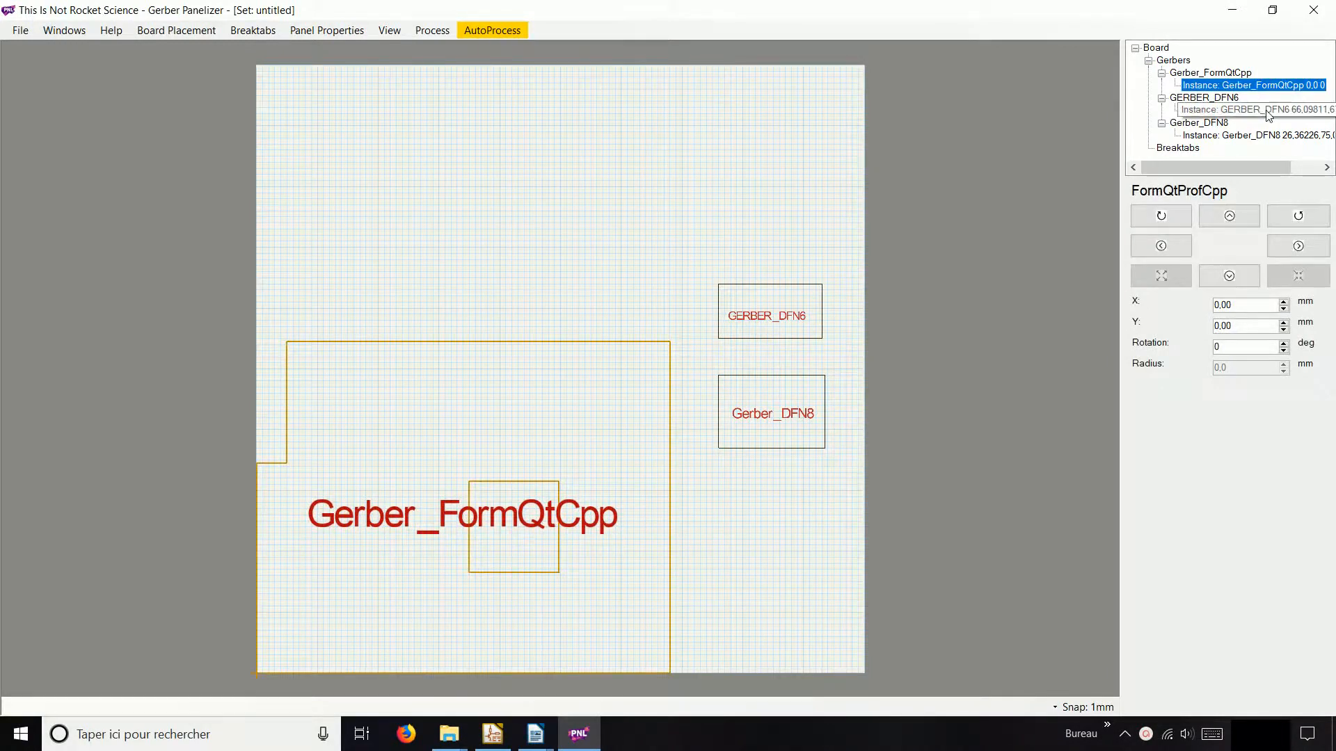
left_click(1269, 111)
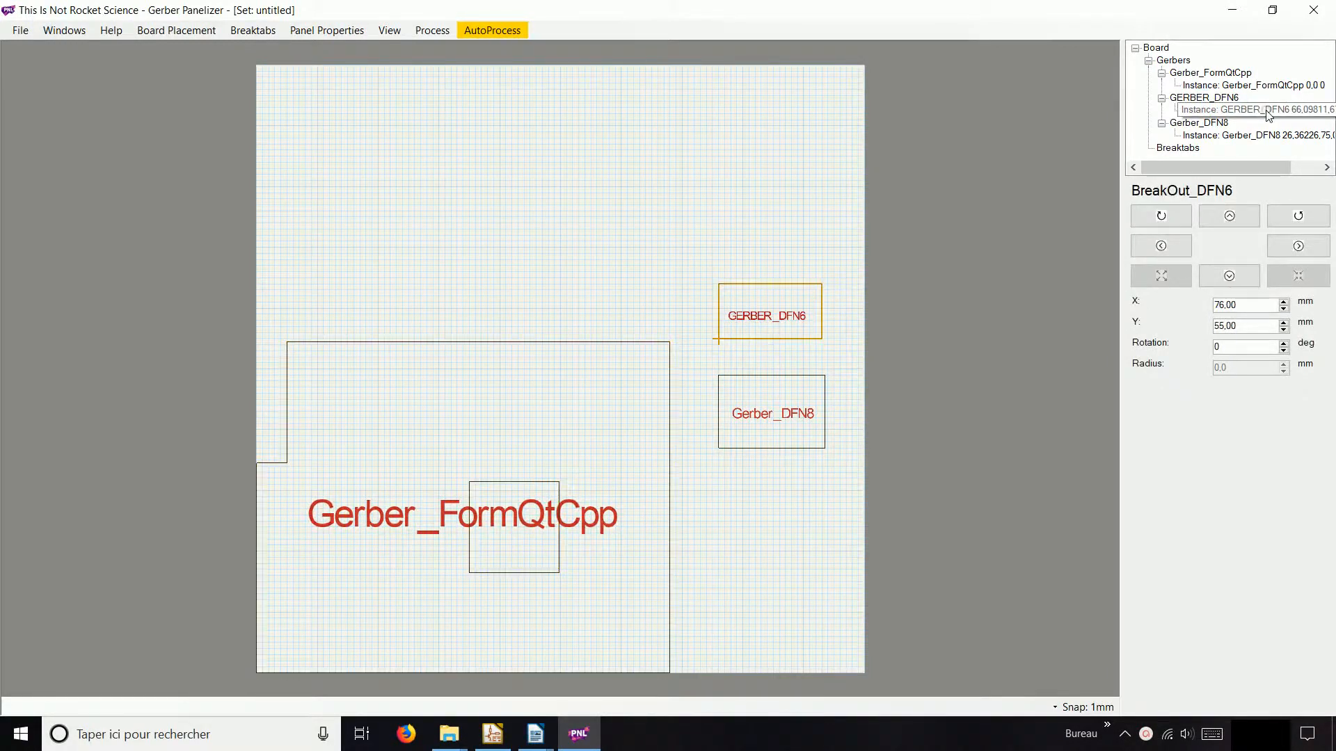
left_click(818, 384)
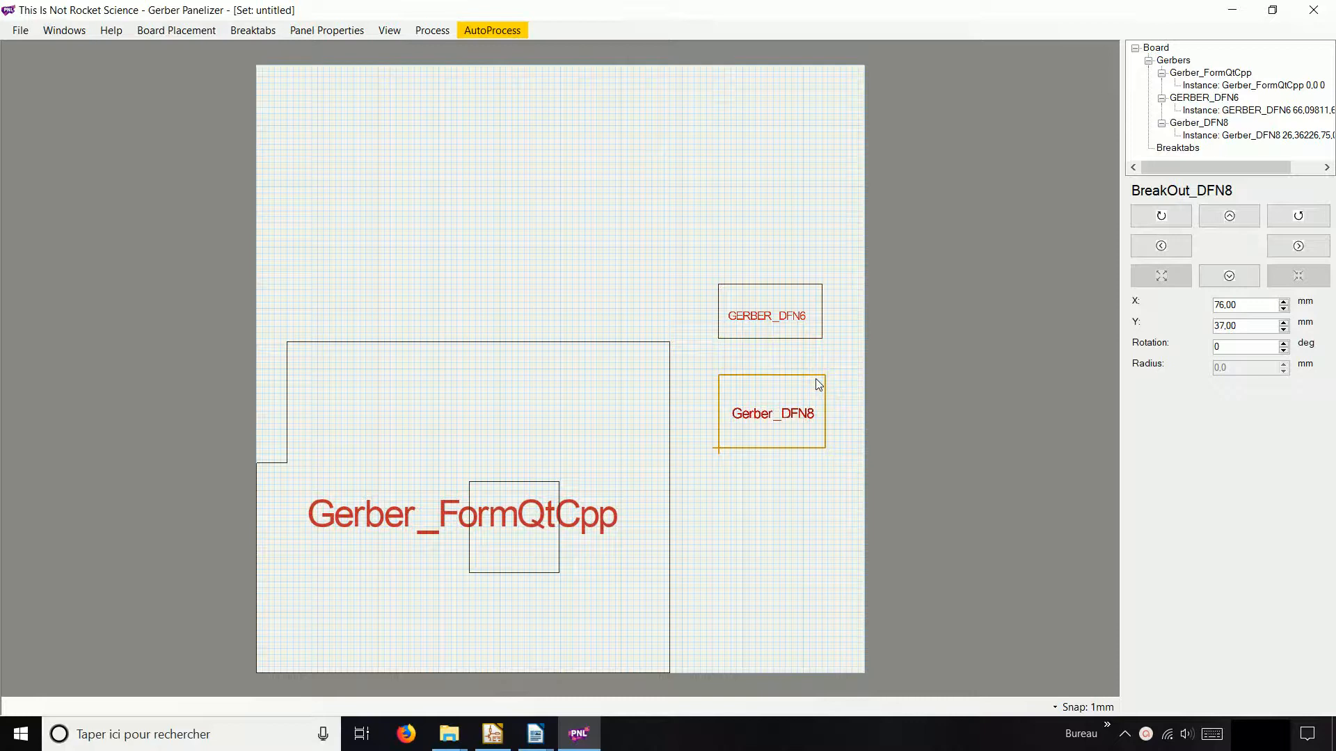
- Move the FormQtCpp board to X 0, Y 45 mm and the DFN8 board below it to X 0, Y 31 mm
left_click(613, 350)
left_click_drag(574, 344, 579, 68)
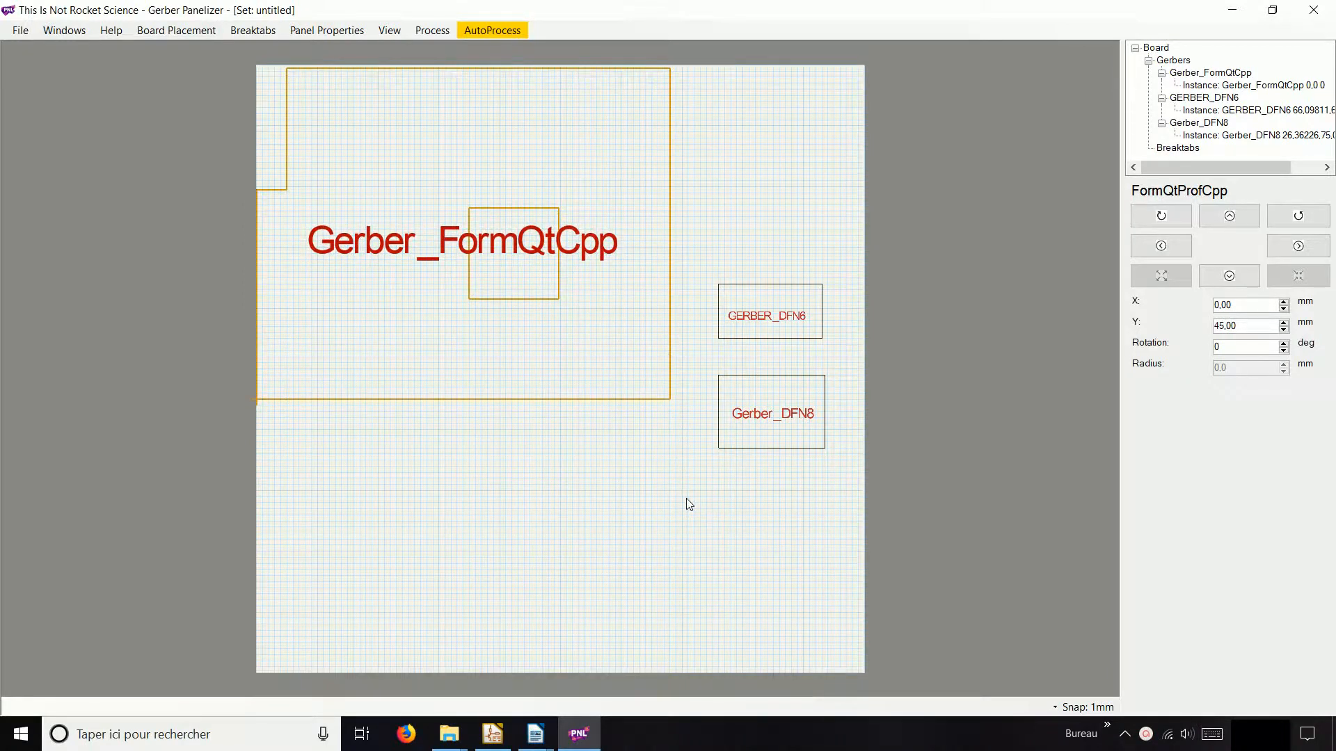
left_click(800, 392)
left_click_drag(799, 383, 348, 413)
left_click_drag(346, 413, 340, 420)
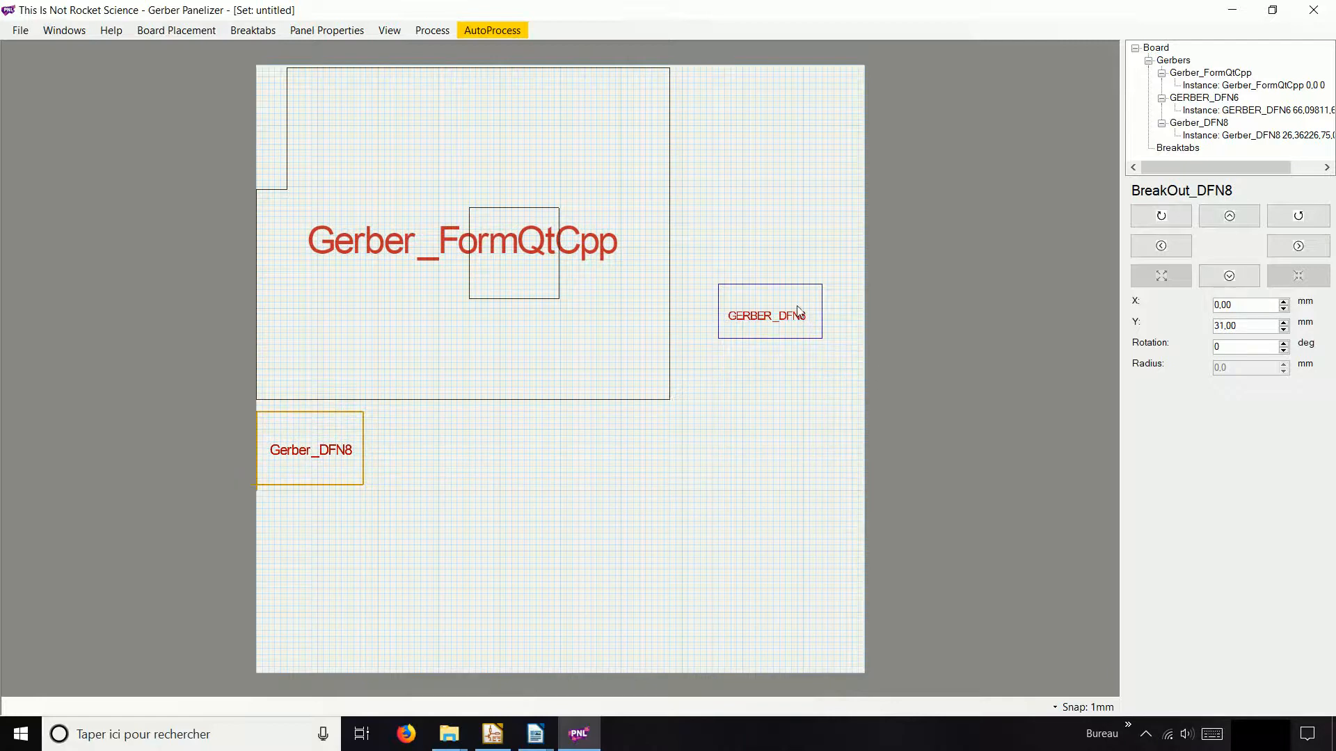
- Rotate the DFN6 board to -90 degrees and move it to X 72, Y 97 mm beside the FormQtCpp board
left_click(797, 287)
left_click_drag(798, 286, 786, 122)
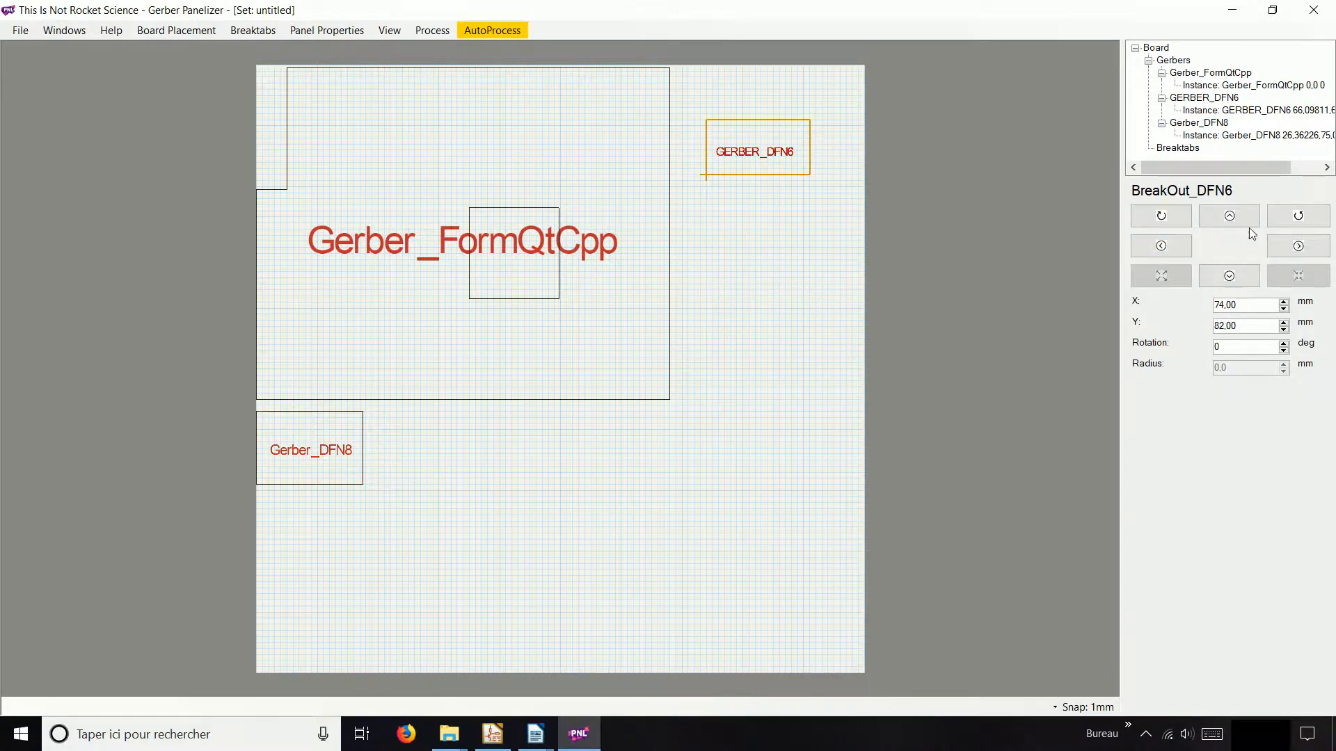
left_click(1298, 216)
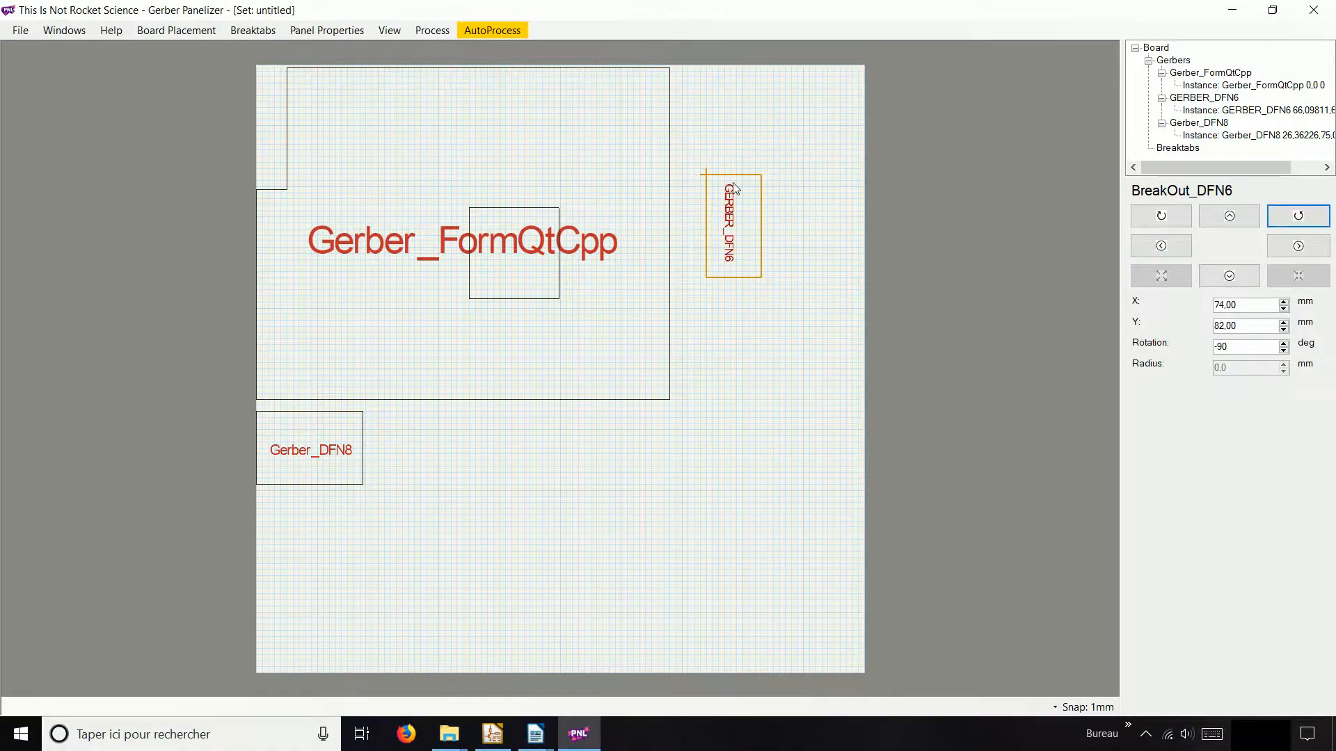
left_click_drag(735, 188, 723, 96)
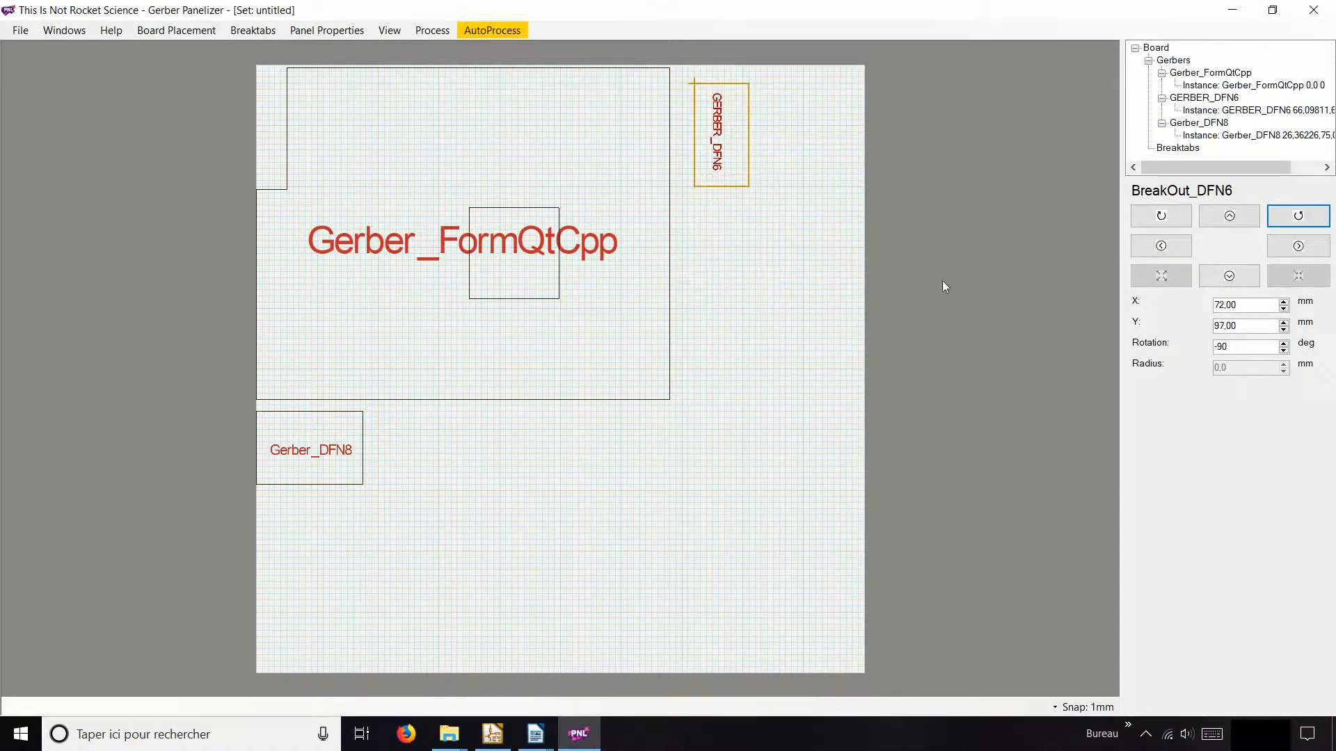
- Try rotating the DFN6 board in one-degree increments, and restore its rotation to -90 degrees
left_click(1283, 344)
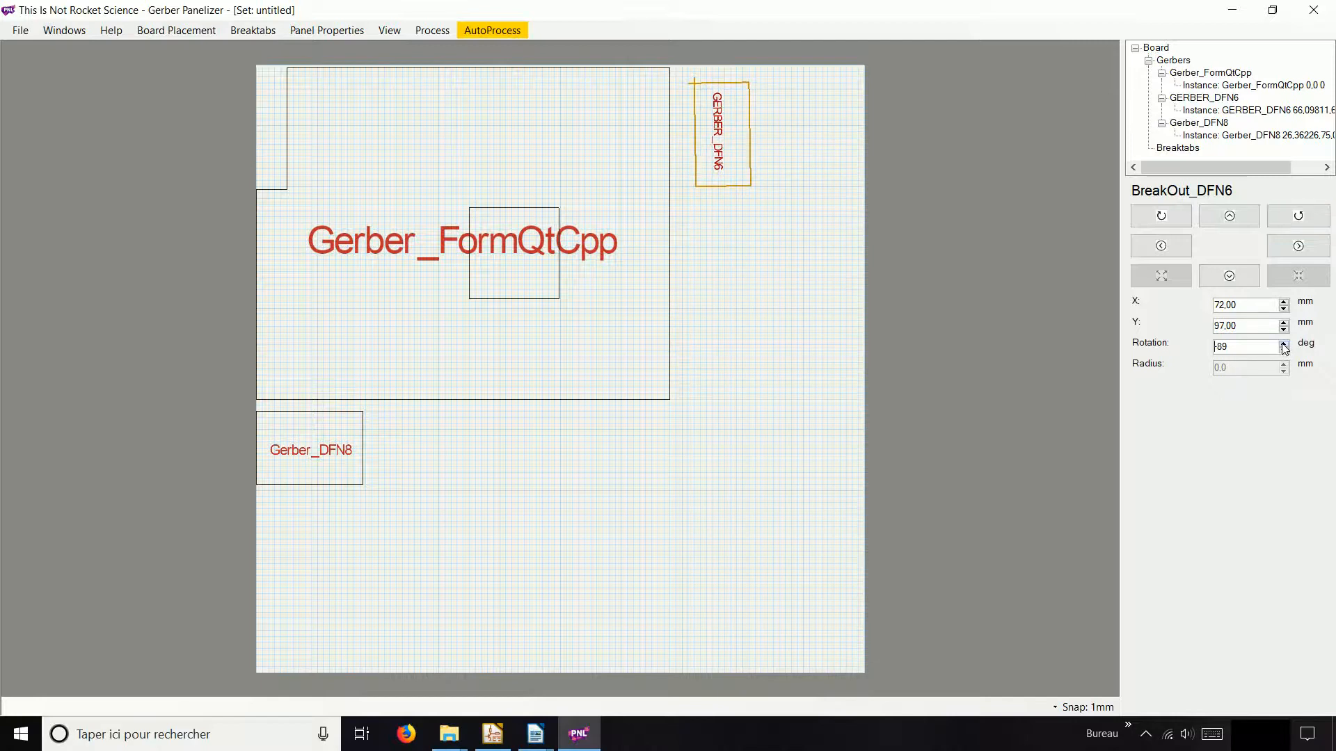
left_click(1283, 344)
left_click(1283, 343)
left_click(1282, 344)
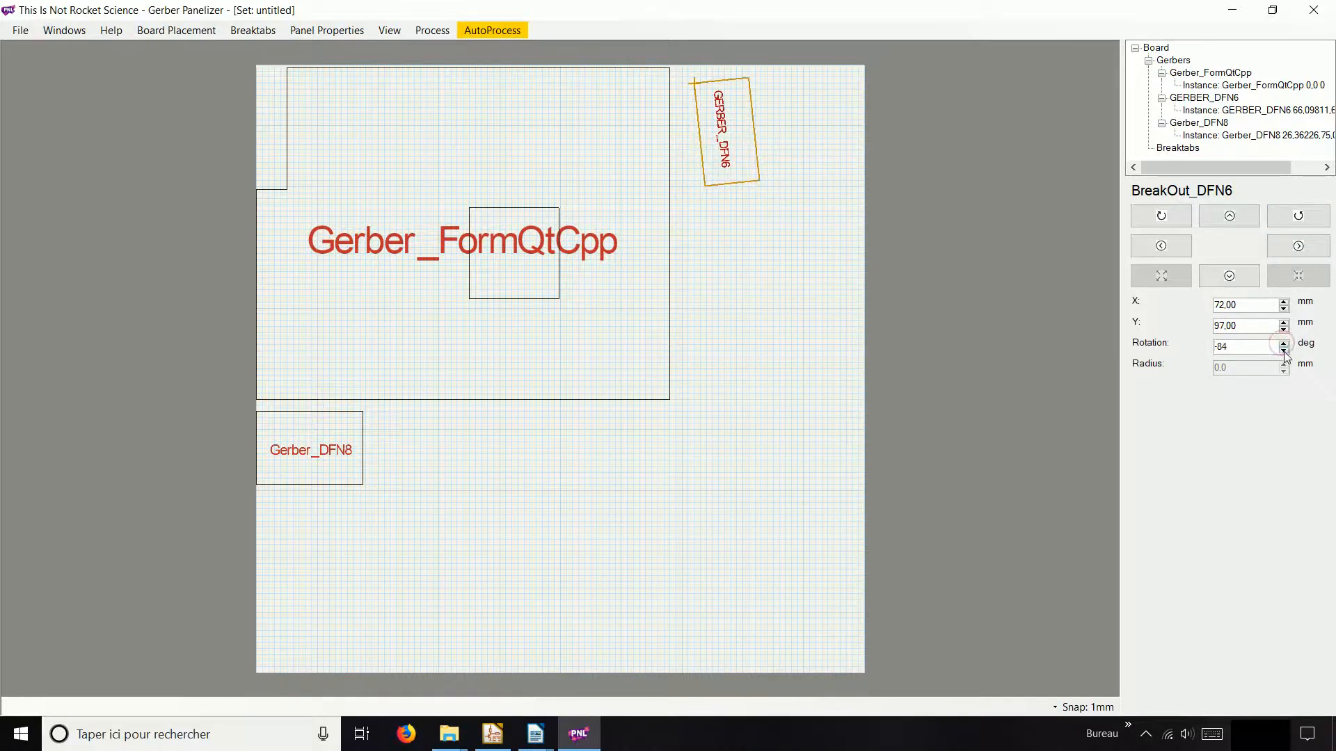
left_click(1282, 344)
left_click(1283, 350)
left_click(1282, 350)
left_click(1283, 350)
left_click(1283, 350)
left_click(1283, 350)
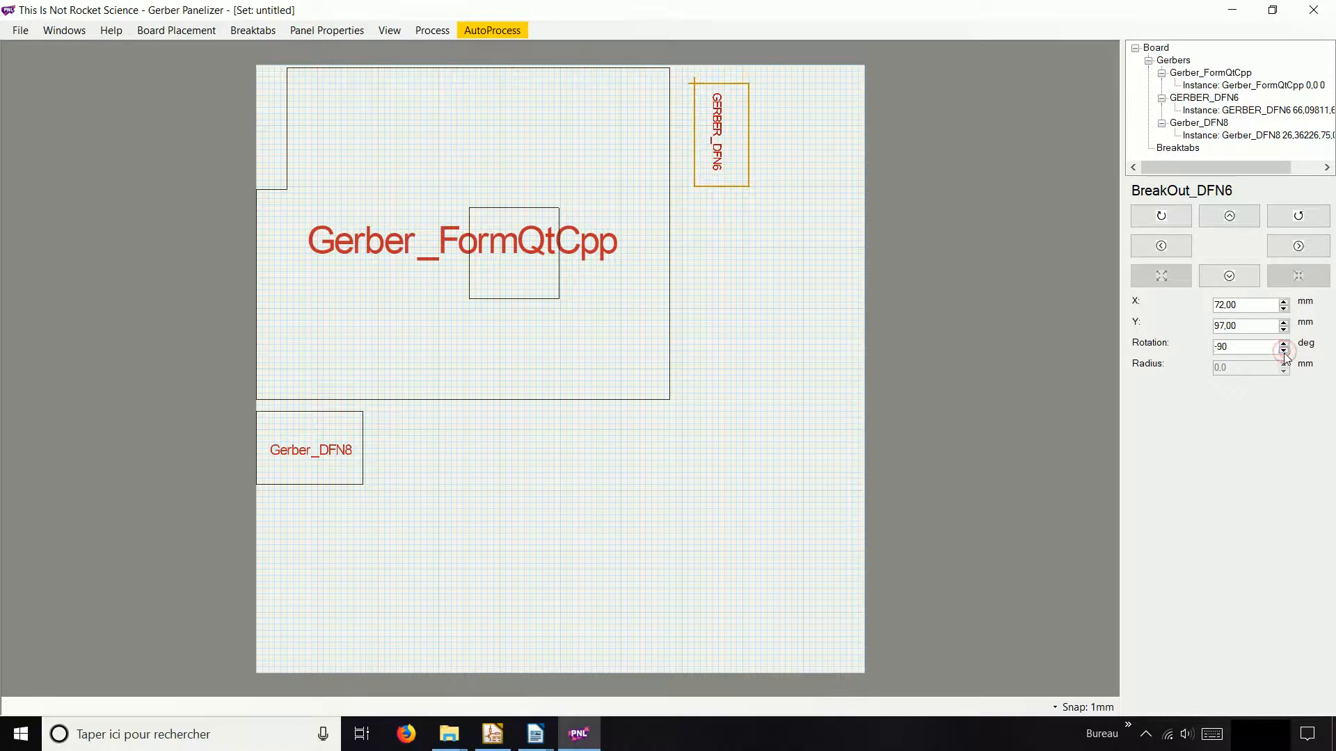
- Move the rotated DFN6 board to the panel's upper edge at X 70, Y 100 mm and deselect it
left_click_drag(733, 87, 720, 65)
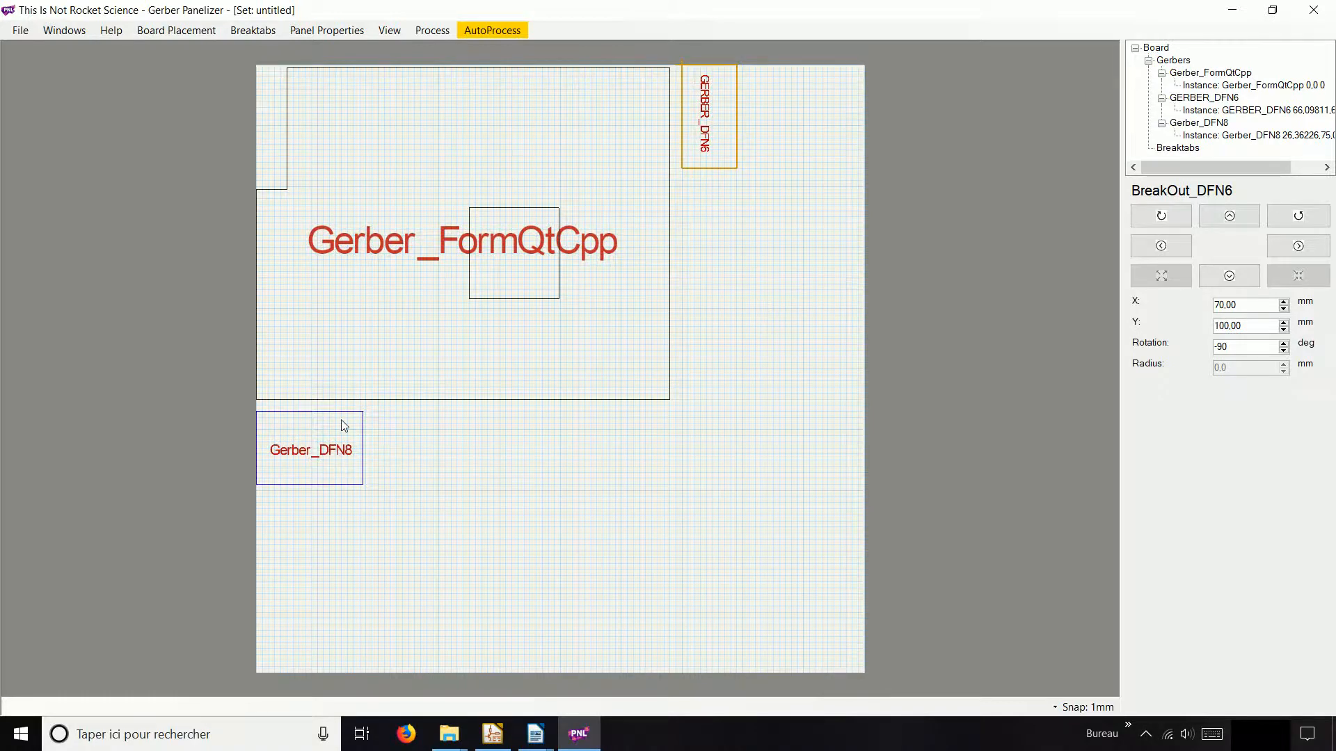
left_click(703, 447)
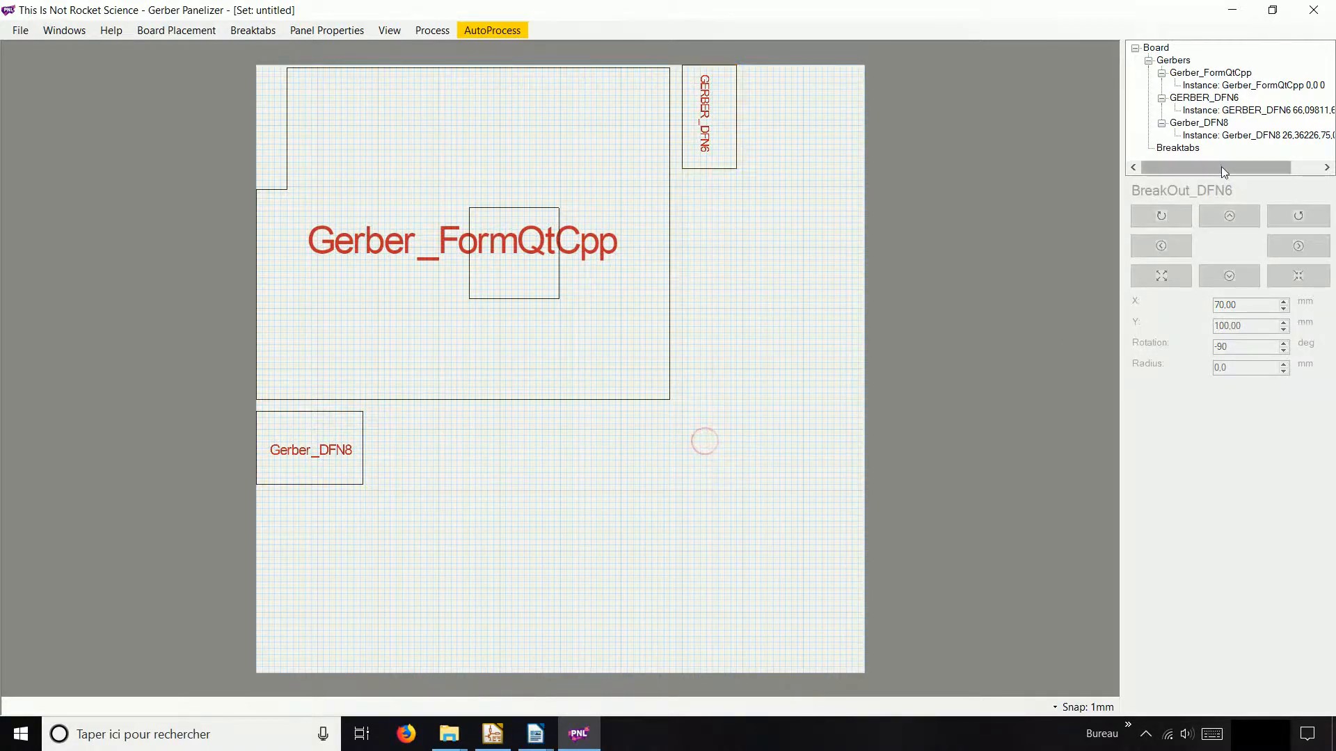
- Add a second DFN8 instance, set its X and Y to 0, and place it beside the first at X 20, Y 31 mm
left_click_drag(1241, 110, 1251, 138)
right_click(1251, 137)
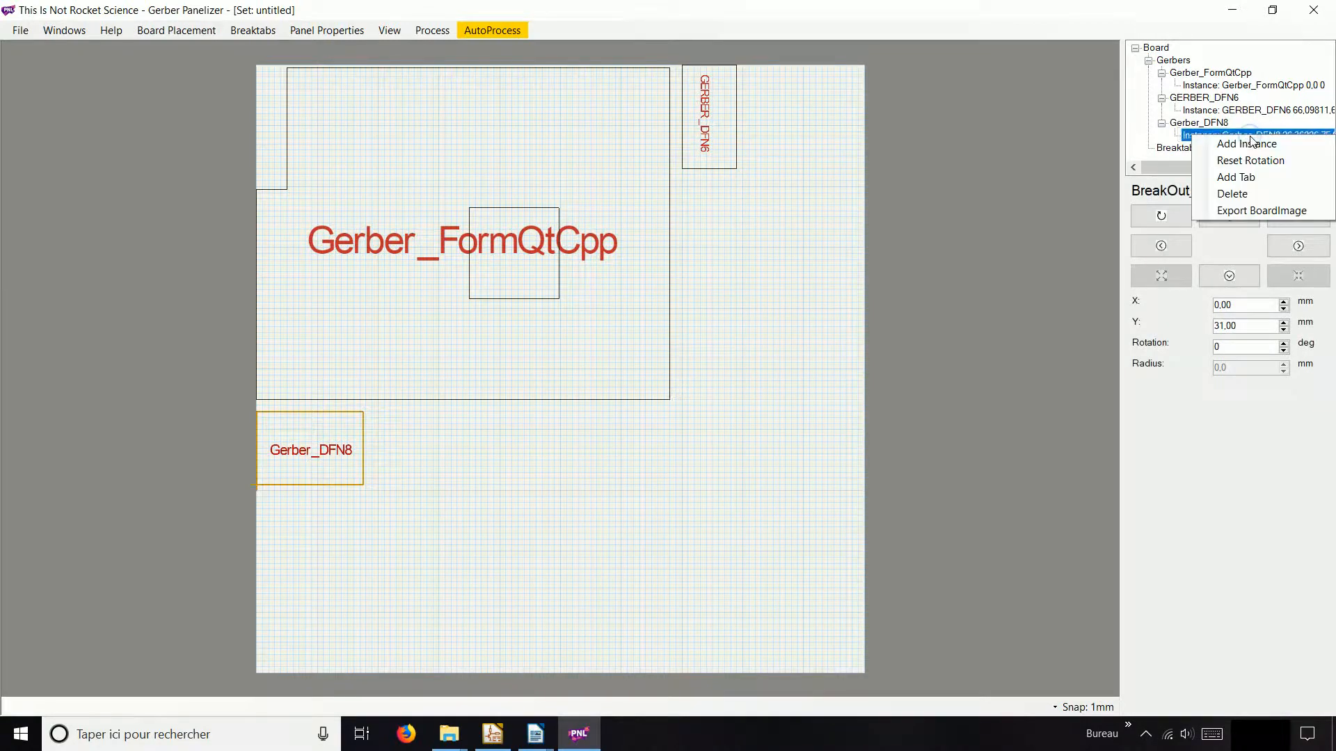
left_click(1252, 144)
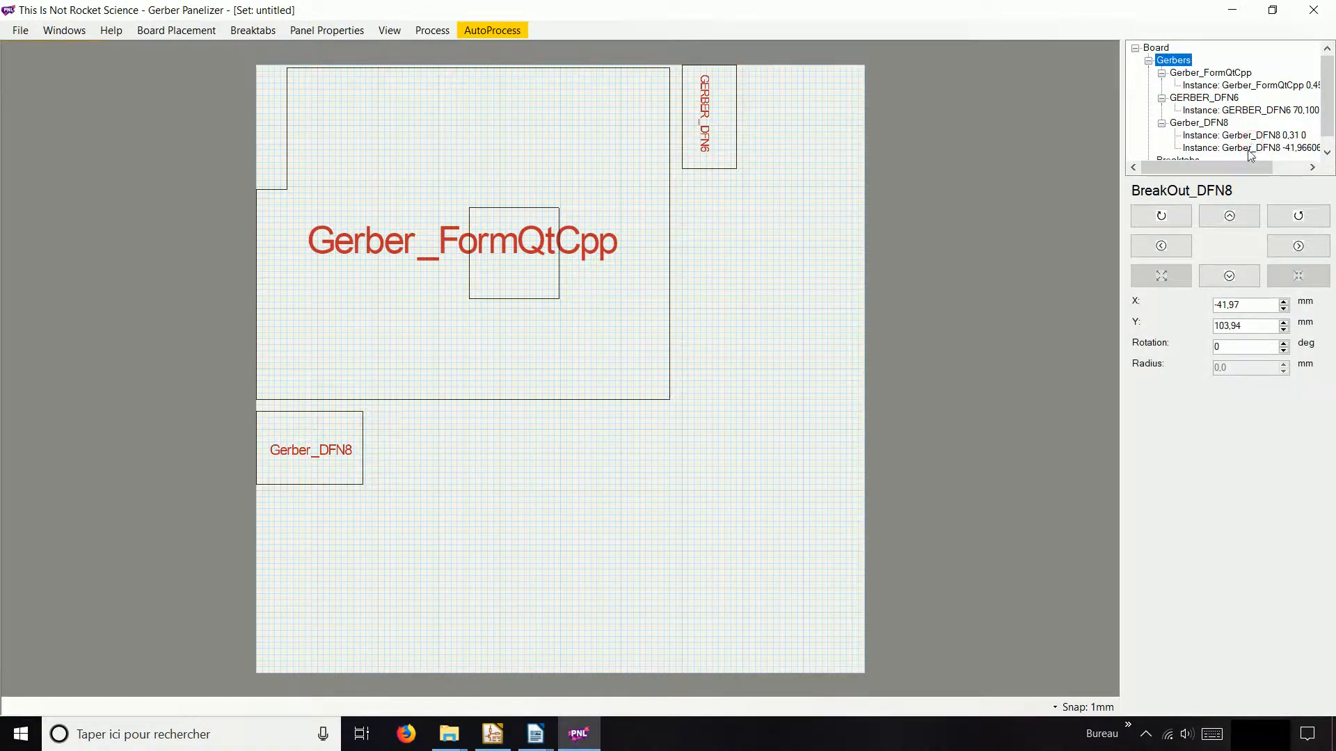
left_click_drag(1244, 306, 1212, 325)
type("00")
key("Return")
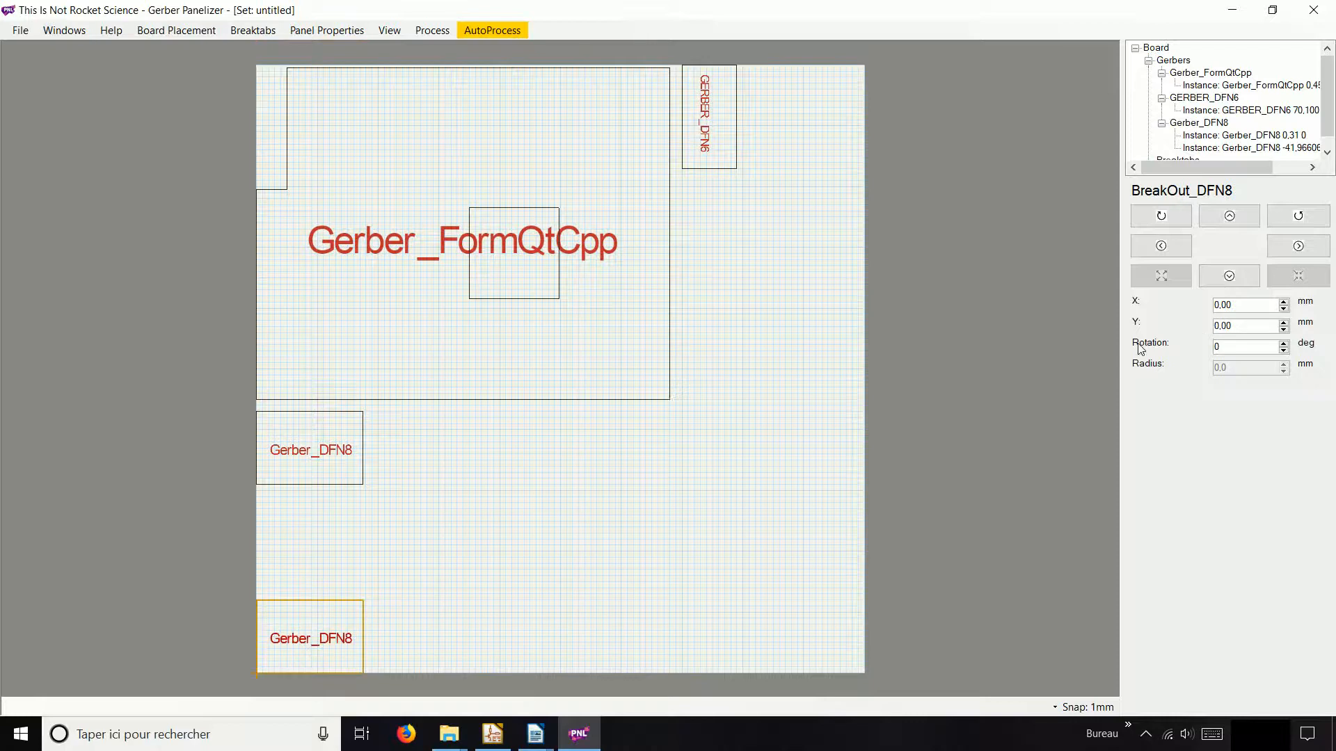
left_click_drag(320, 613, 439, 416)
- Add a third DFN8 instance and align it in the DFN8 row at X 40, Y 31 mm
right_click(541, 448)
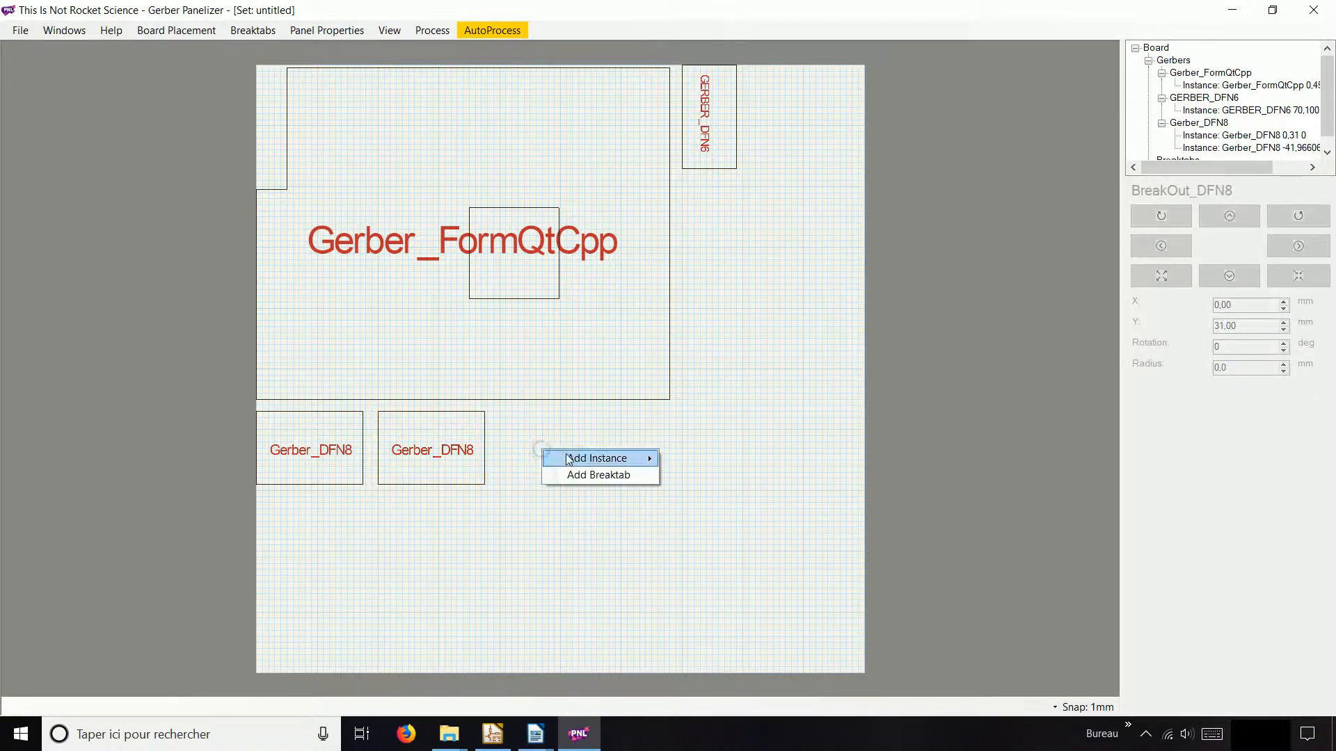
mouse_move(597, 459)
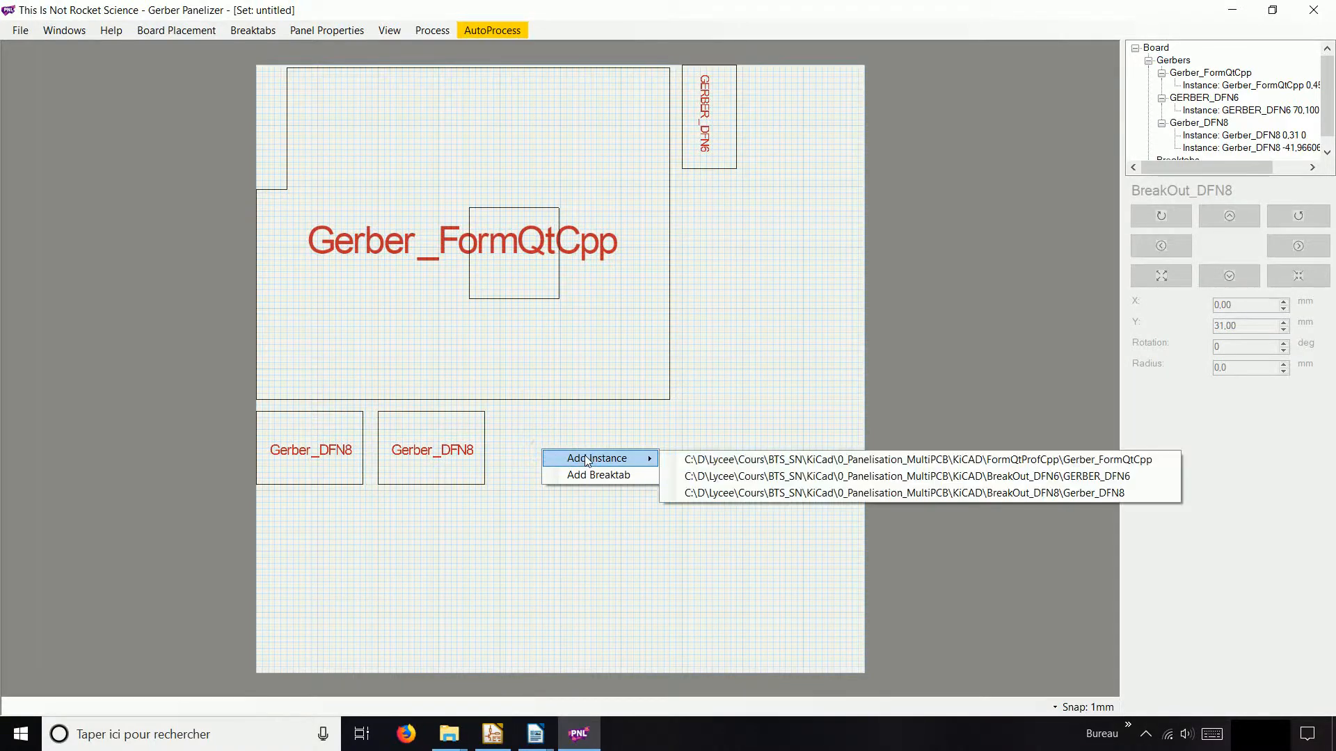
left_click(800, 493)
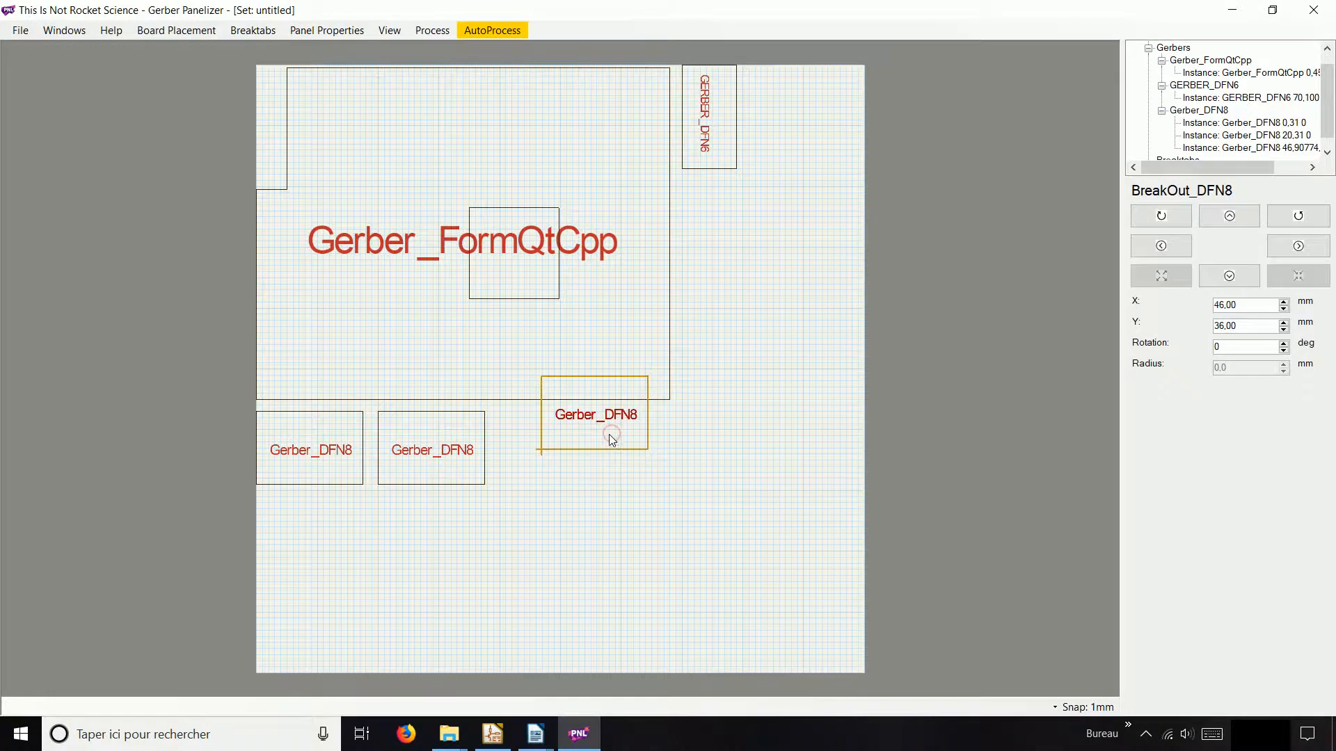
left_click_drag(608, 434, 568, 468)
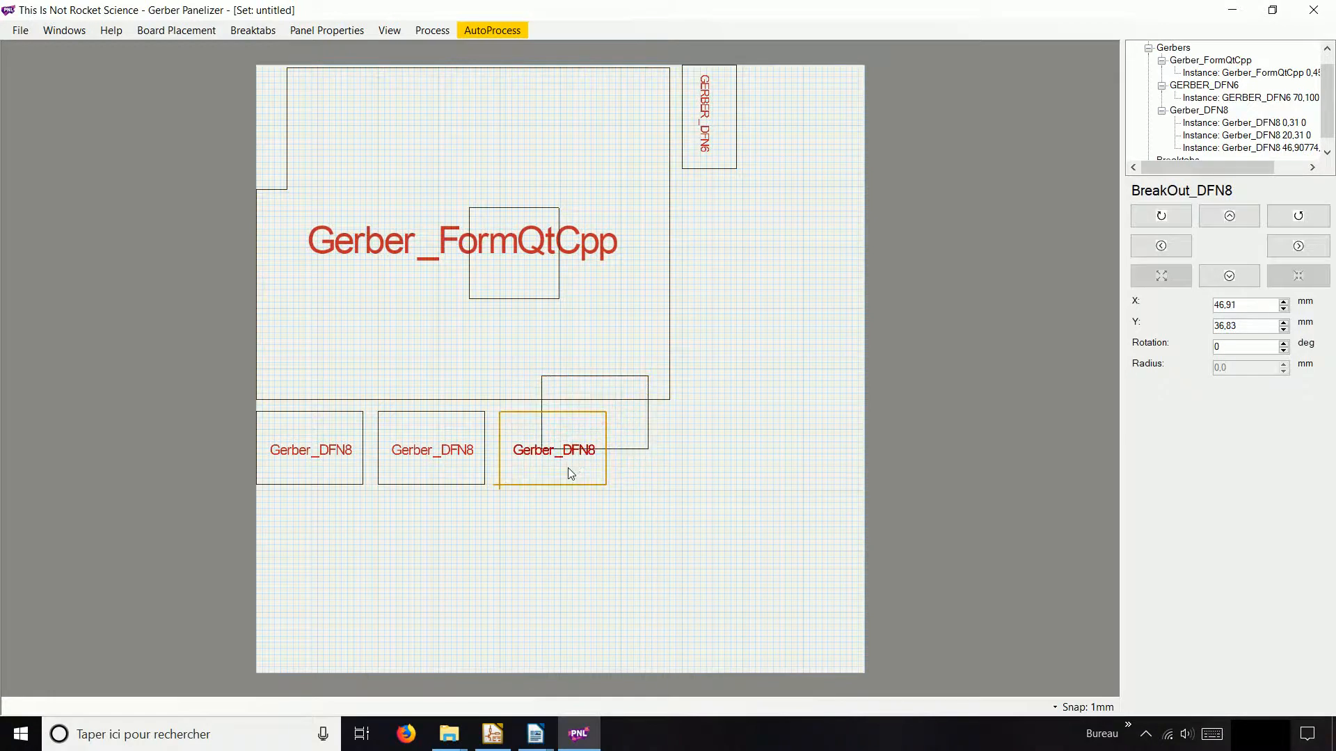
left_click(588, 603)
- Add a second DFN6 instance, rotate it to -90 degrees and place it below the first at X 70, Y 81 mm
right_click(741, 203)
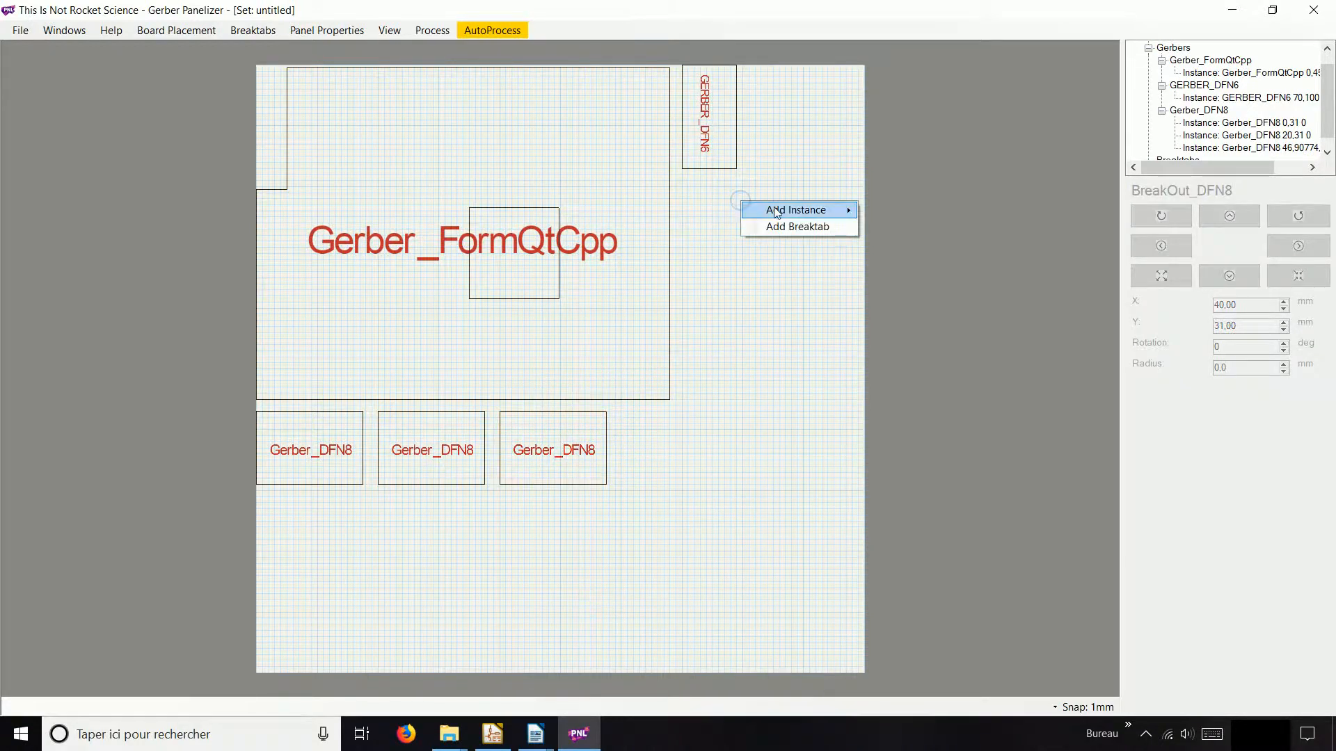
left_click(701, 228)
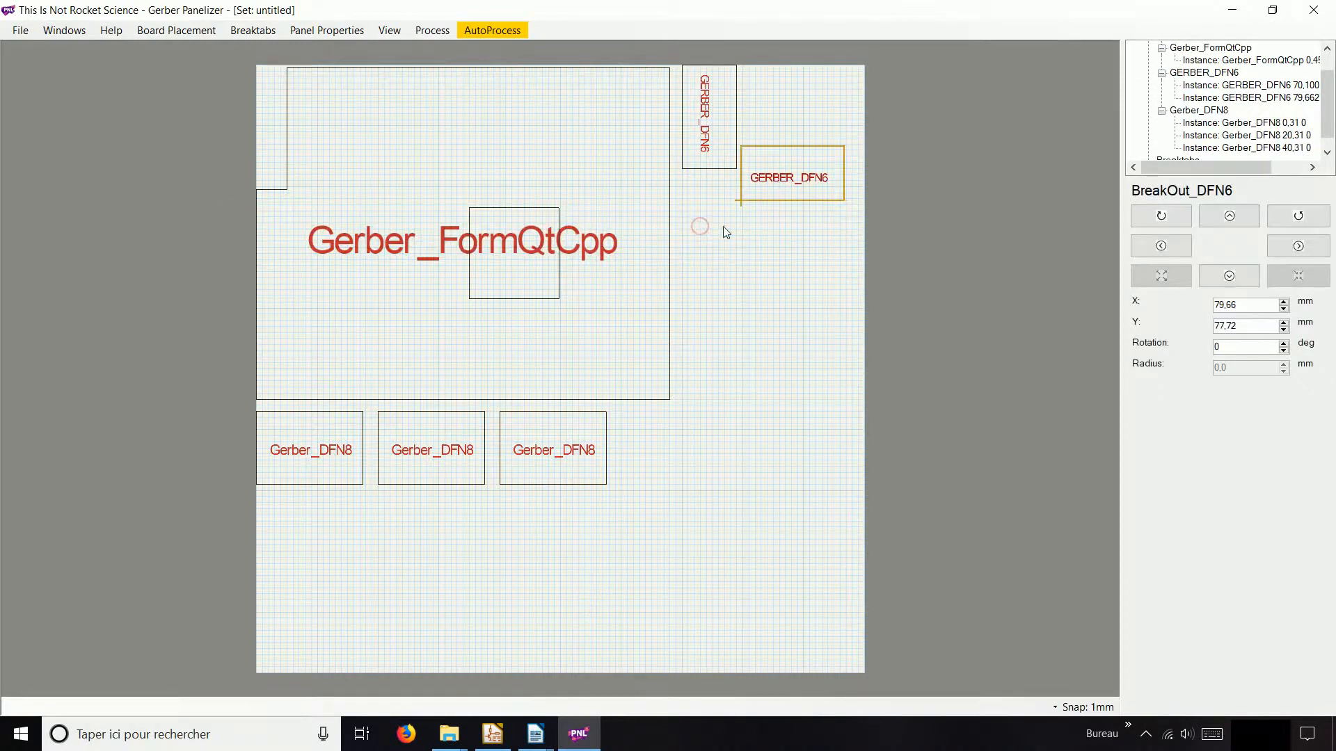
left_click_drag(789, 152, 759, 212)
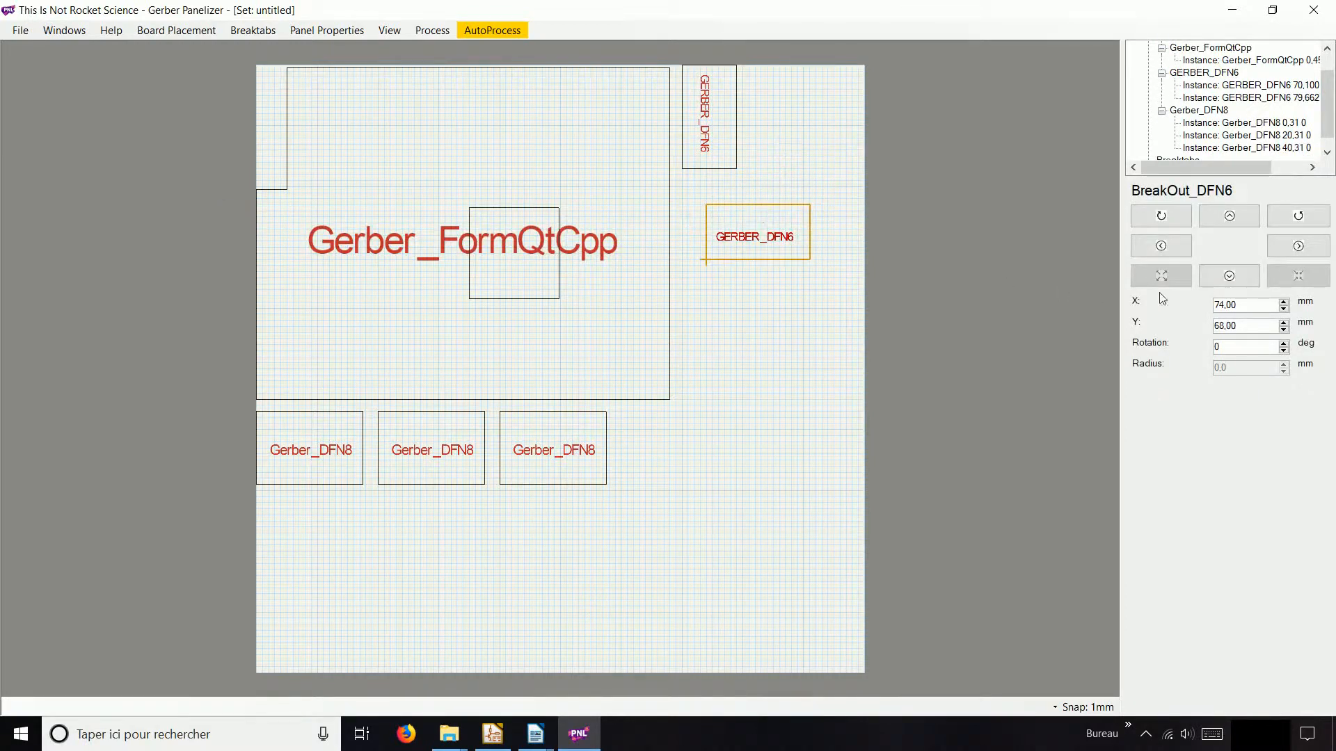
left_click(1274, 220)
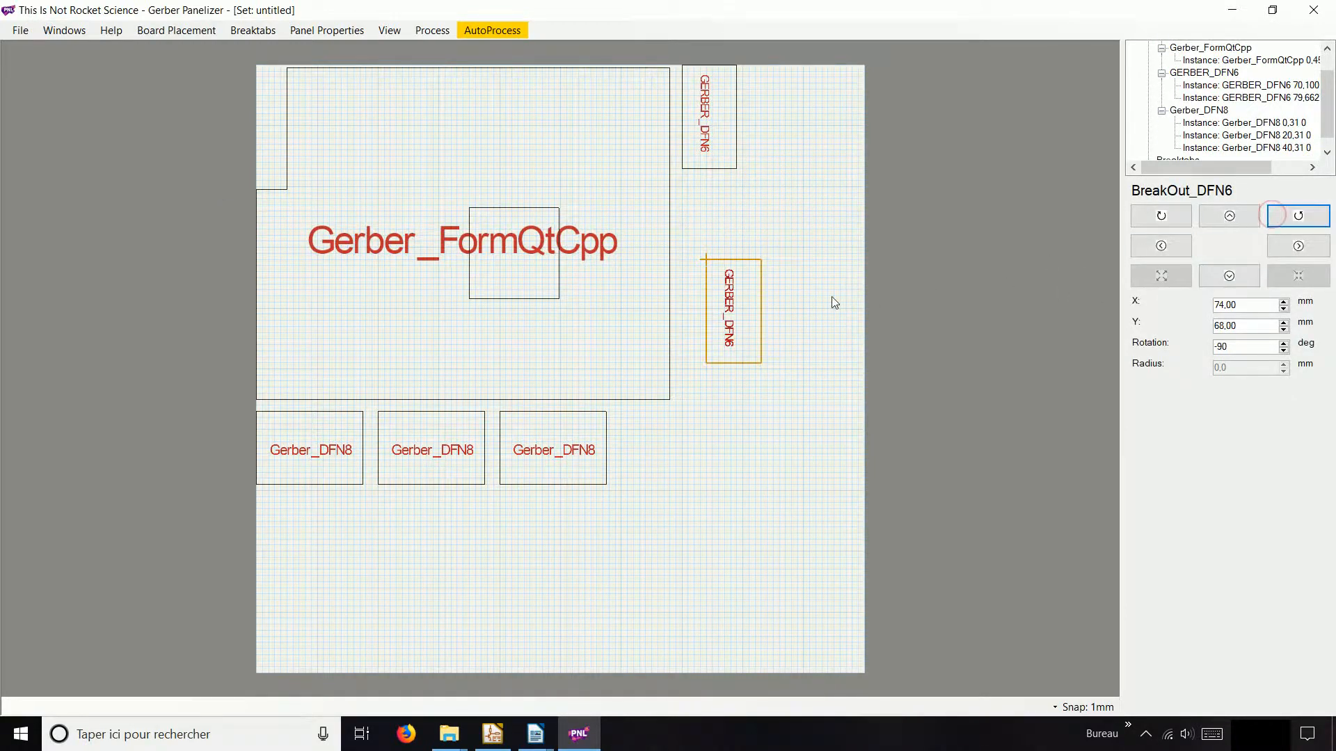
left_click_drag(737, 278, 719, 202)
- Add a third DFN6 instance, rotate it to -90 degrees and place it below the second at X 70, Y 62 mm
right_click(741, 320)
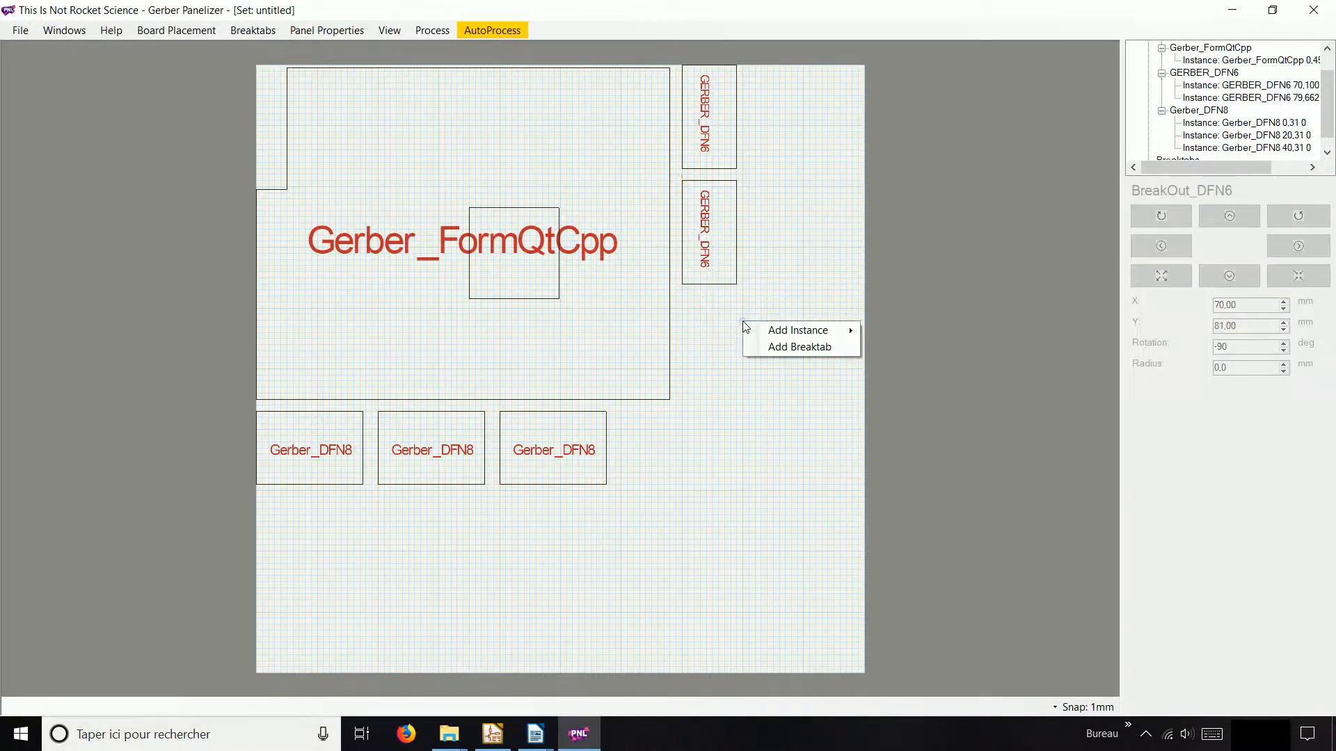
mouse_move(807, 331)
left_click(709, 347)
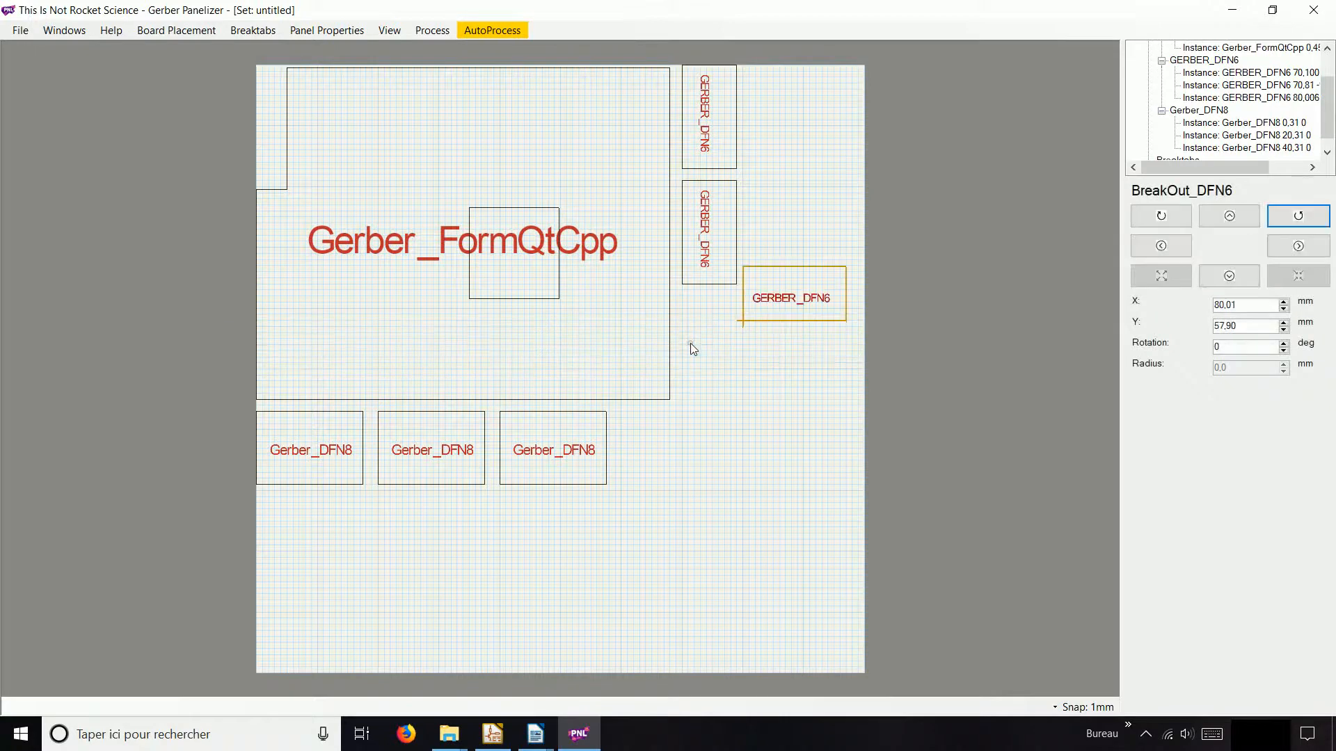
left_click(1279, 217)
left_click_drag(776, 341, 722, 317)
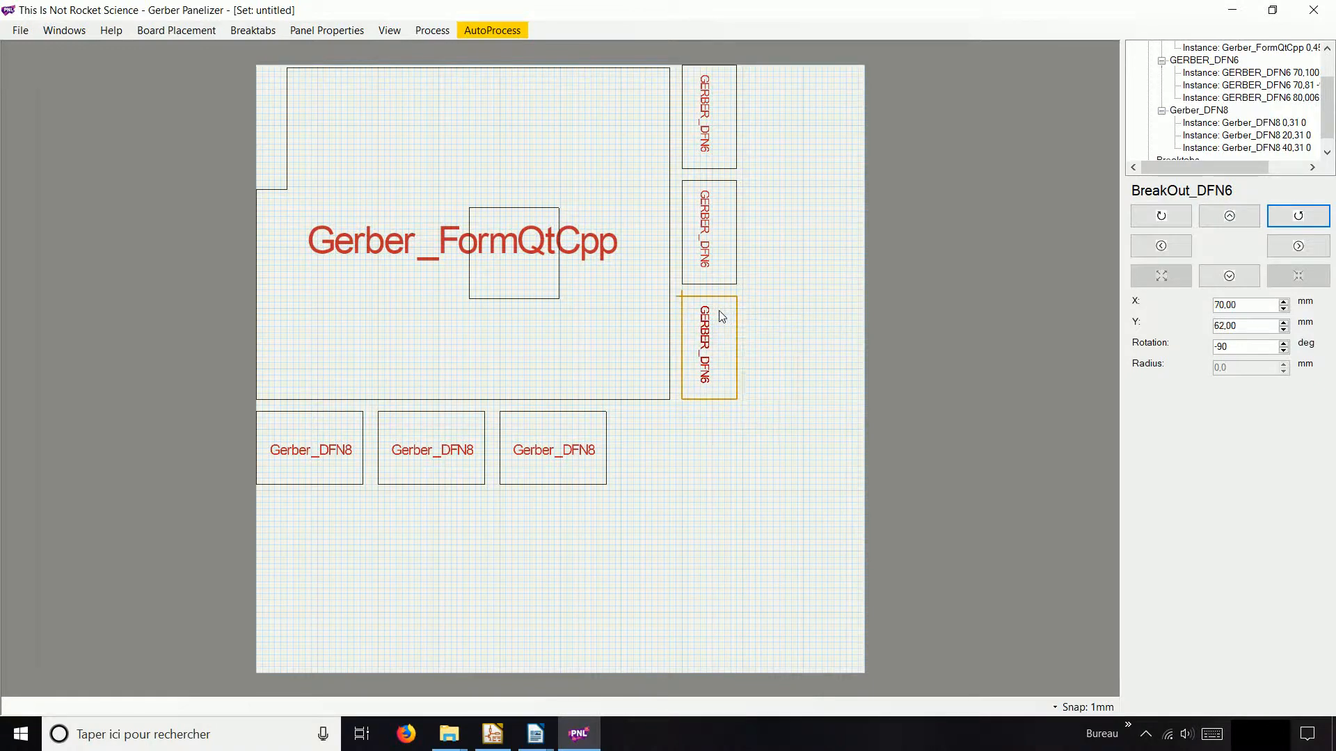
- Delete the third DFN8 instance, located at X 40, Y 31 mm
left_click(782, 484)
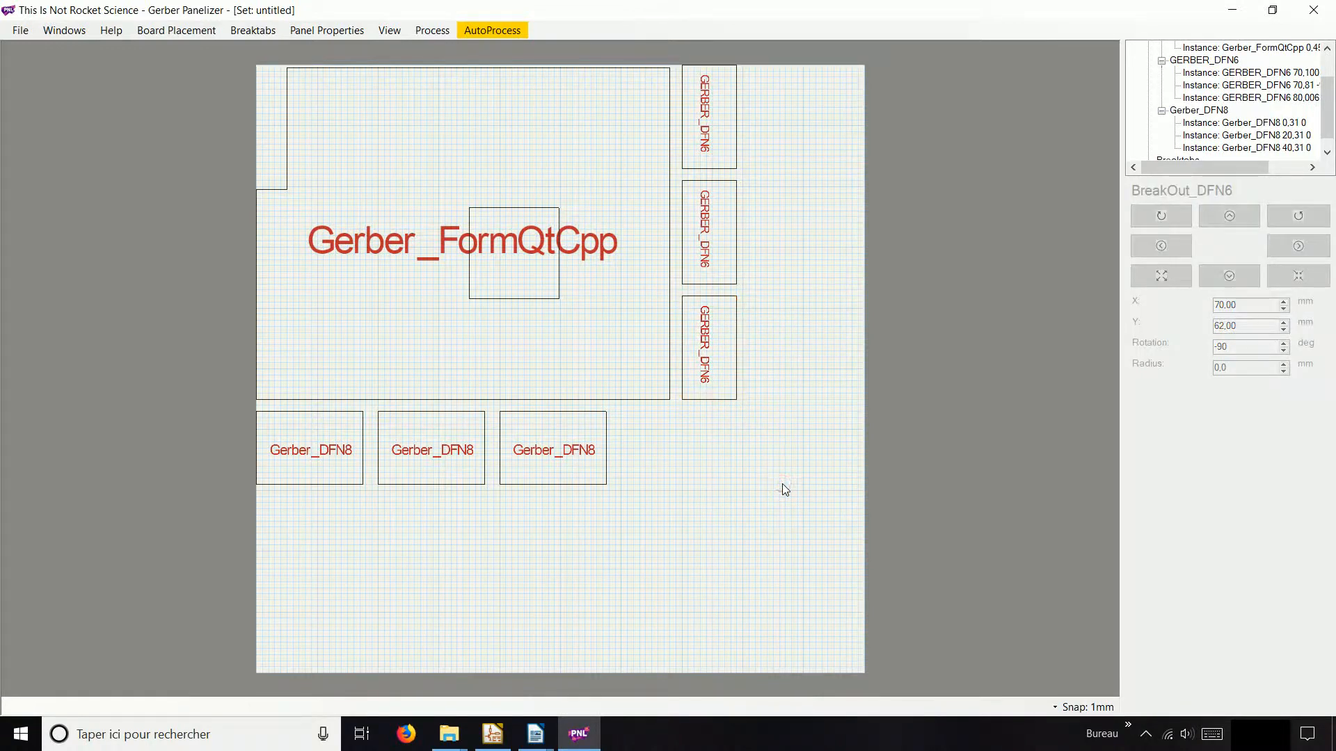
left_click(1289, 148)
right_click(1290, 152)
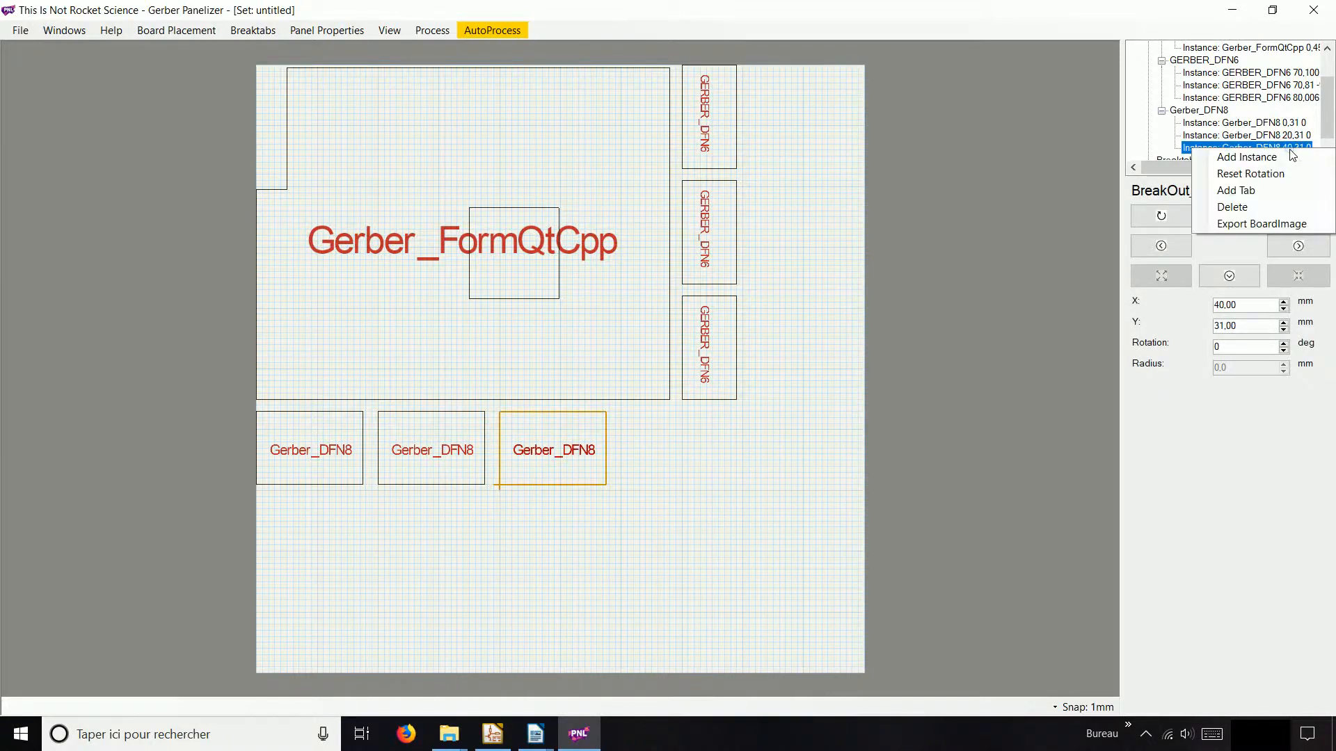
left_click(1245, 206)
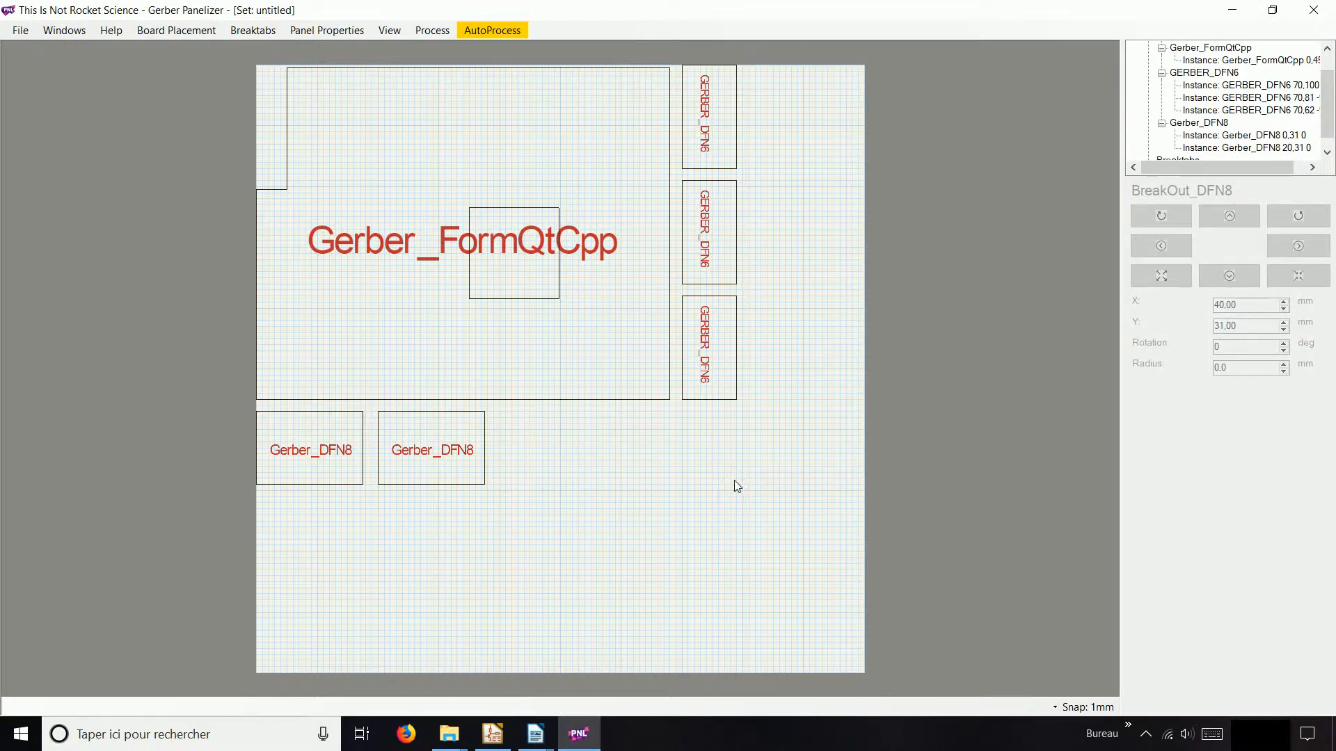
- Try a 0.5 mm snap spacing on the panel grid and switch it back to 1 mm
left_click(1094, 707)
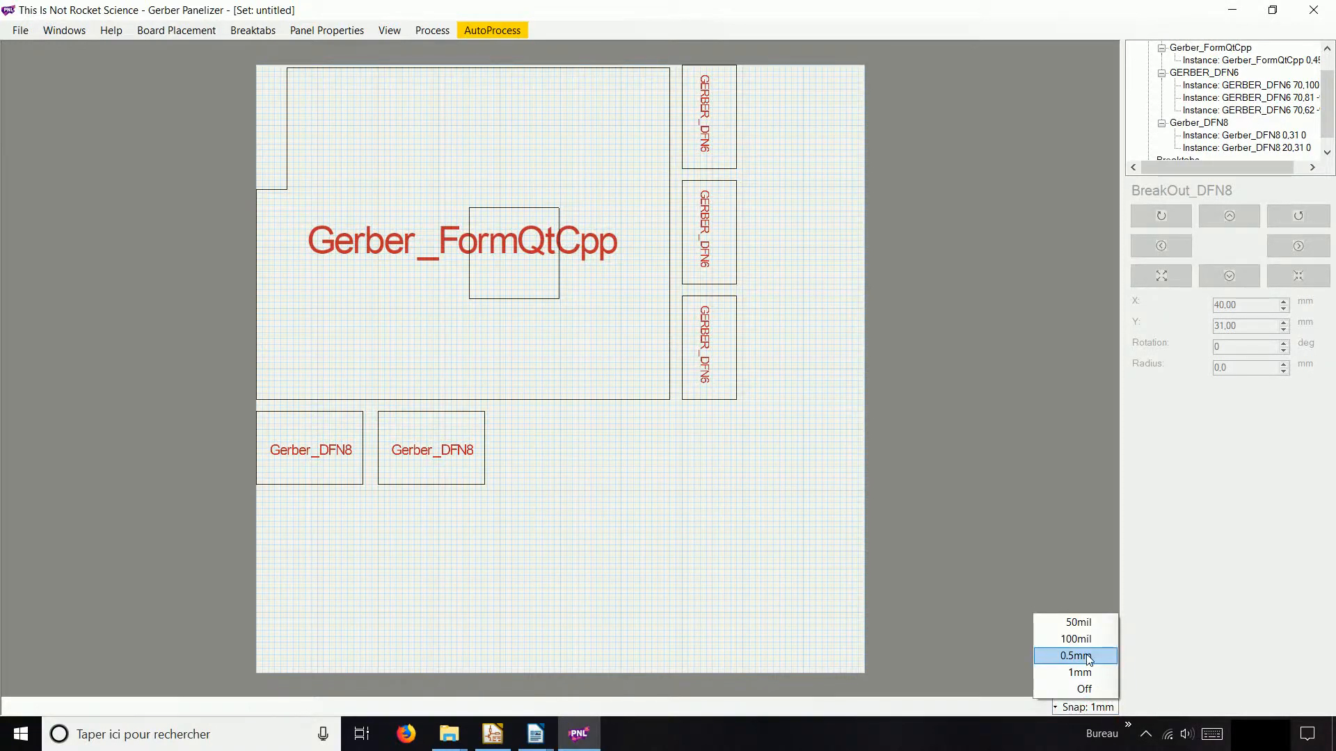
left_click(1089, 656)
left_click(1083, 706)
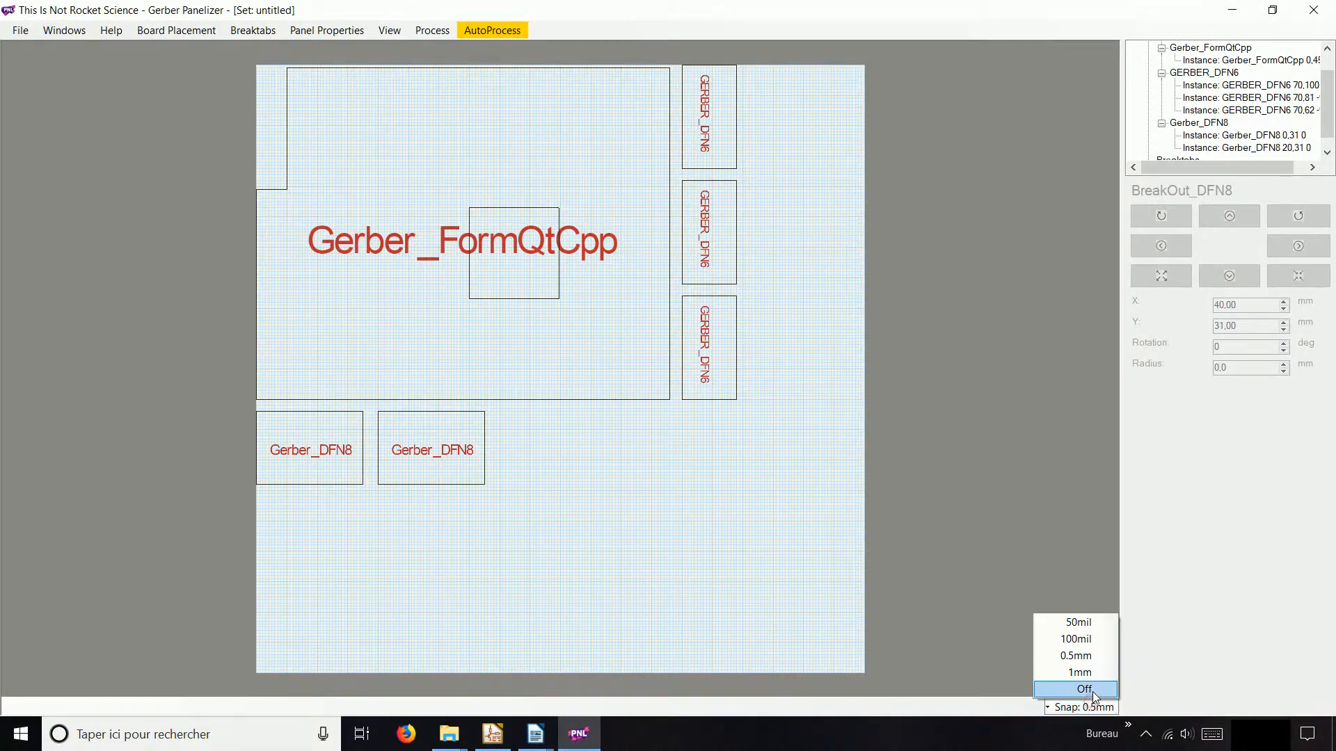
left_click(1084, 673)
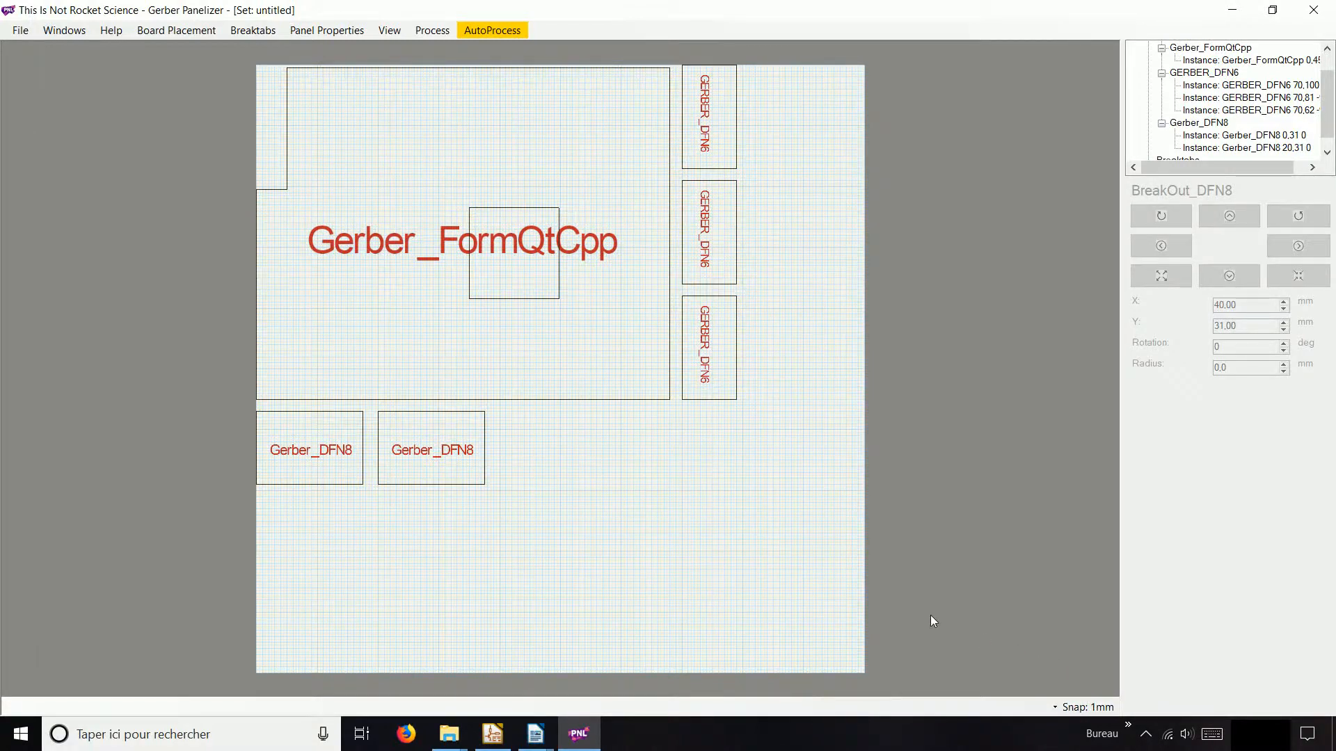
- Save the panel as a Gerber set named Panelisation_MultiPCB in the Panelisation_MultiPCB folder
left_click(21, 30)
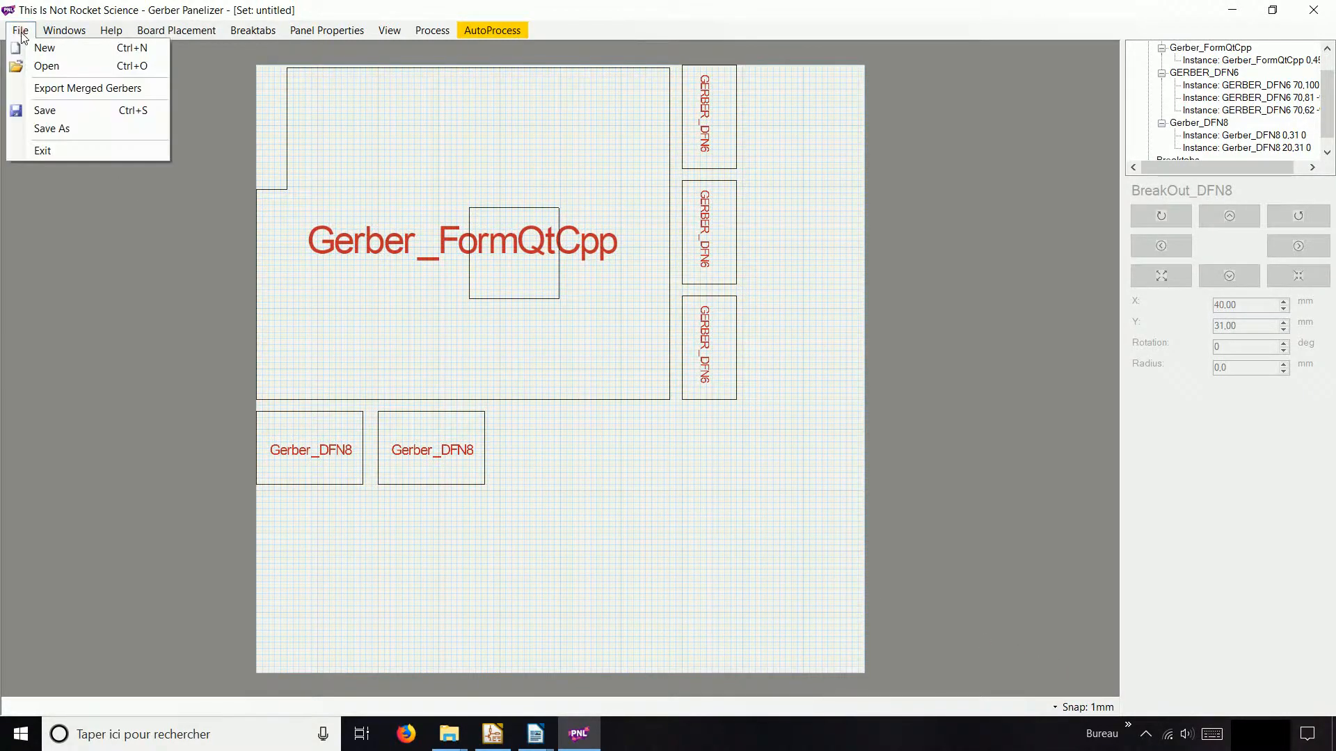
left_click(73, 125)
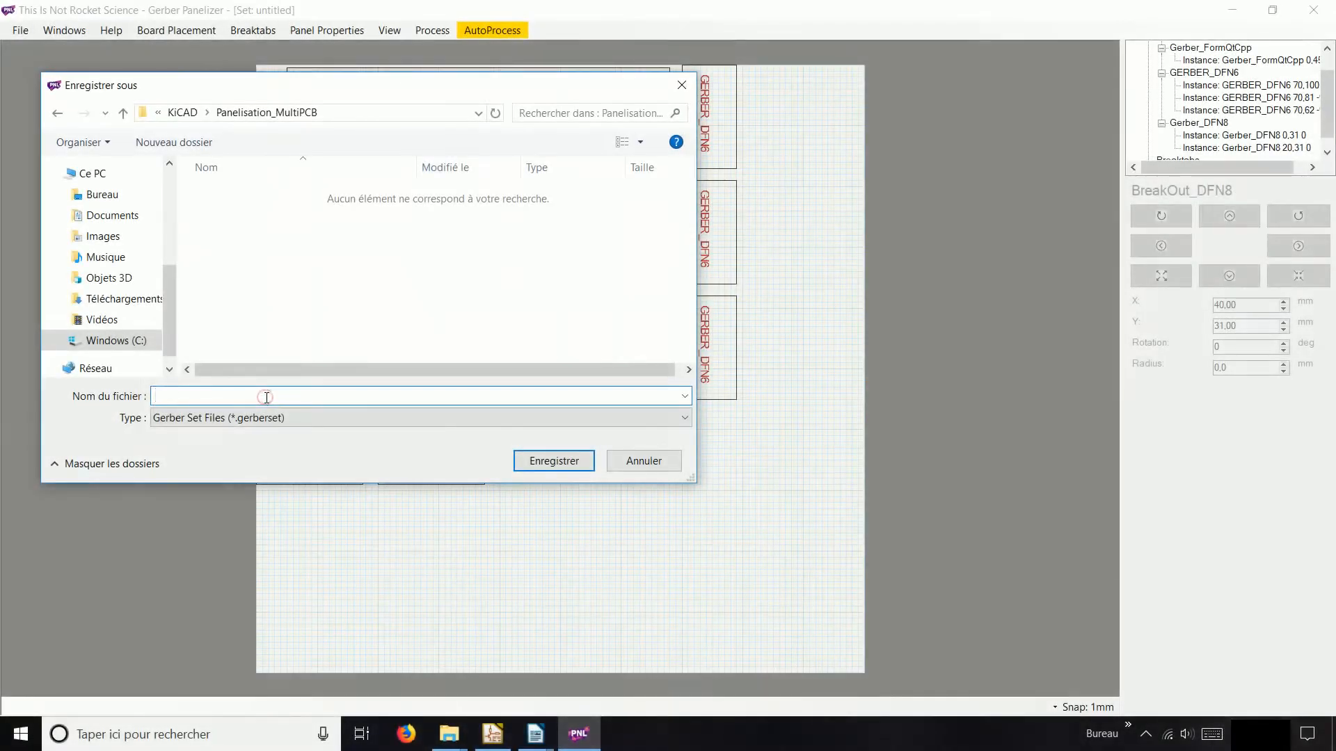
type("Panelisation_Multi")
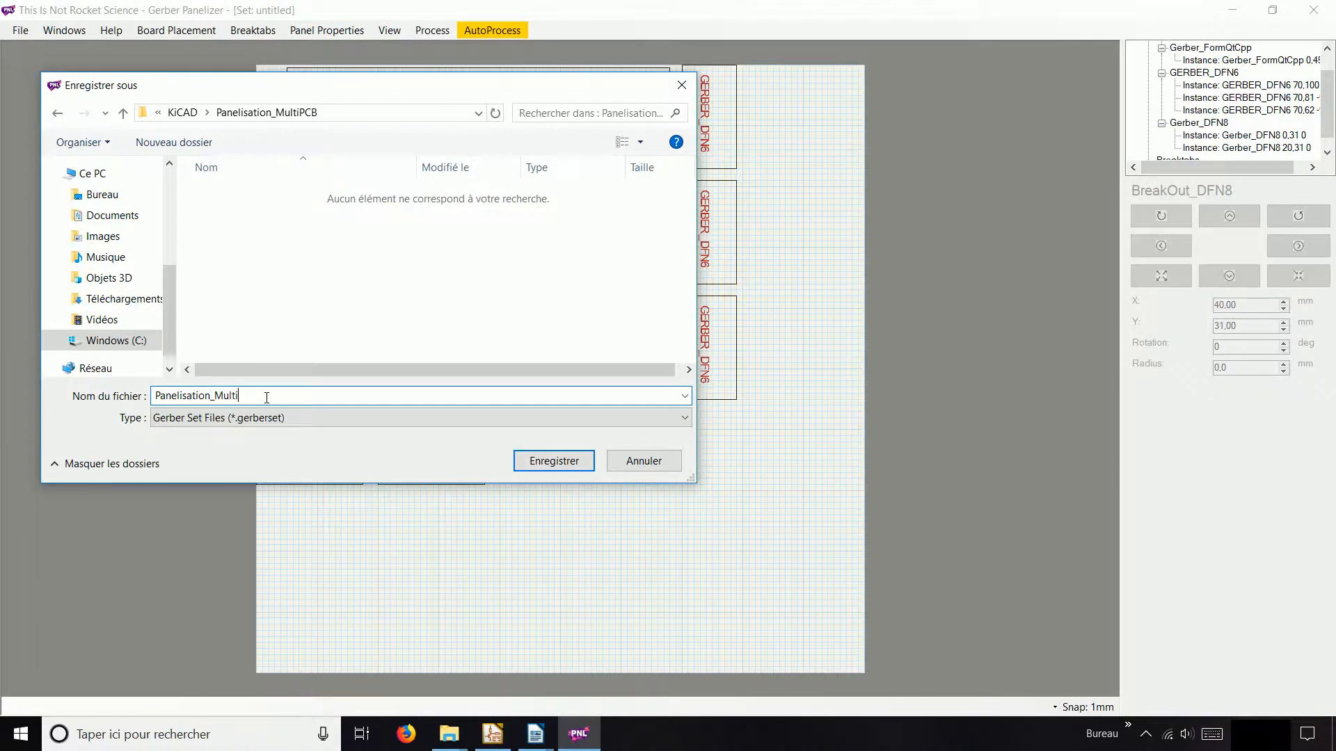
type("PCB")
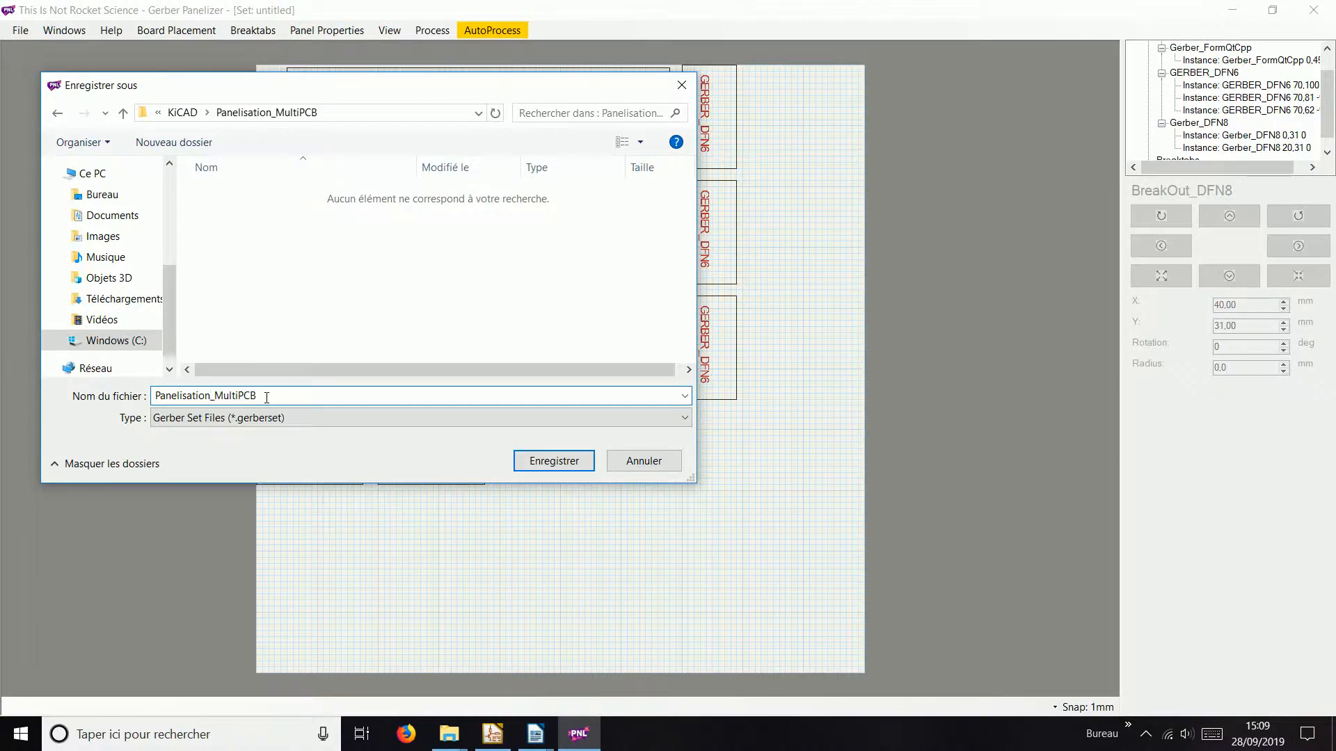
left_click(536, 461)
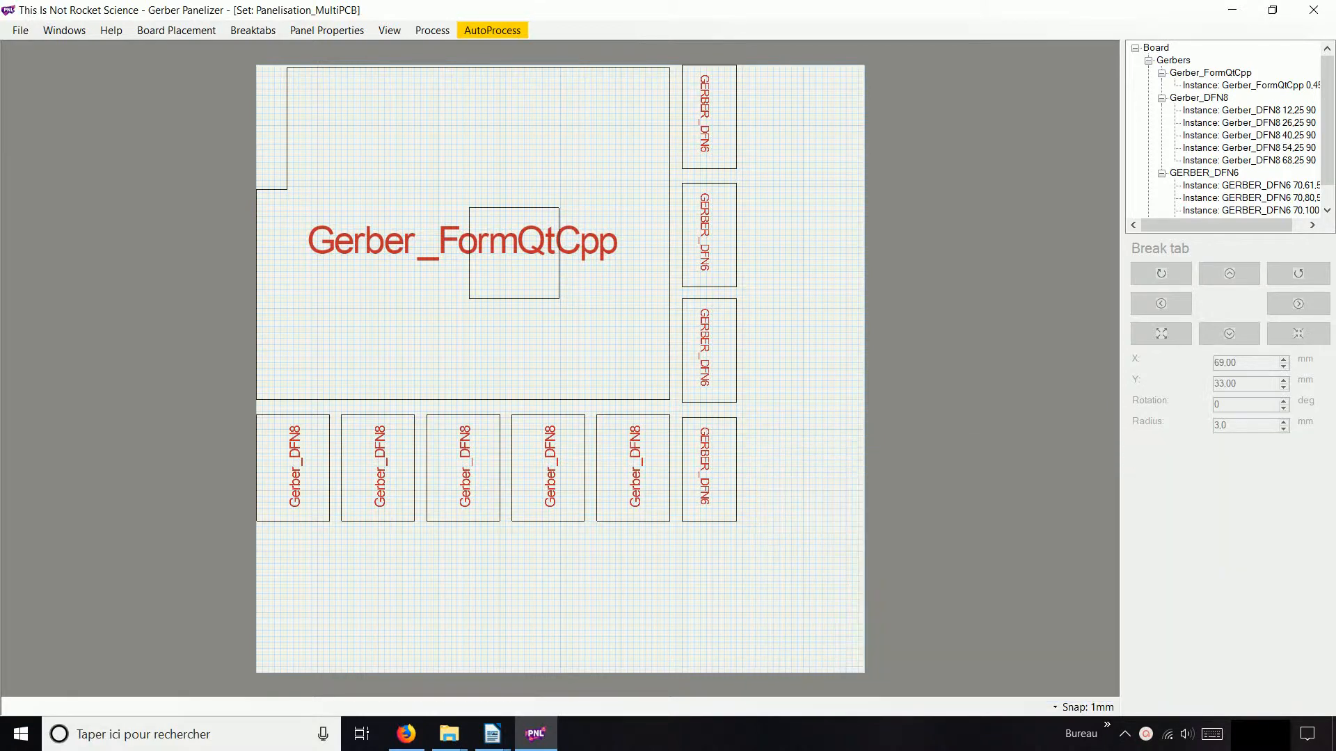
- Add break tabs joining the FormQtCpp board to the first two DFN8 instances, at about X 5.8, Y 44.3 and X 20.5, Y 43.7 mm
right_click(290, 403)
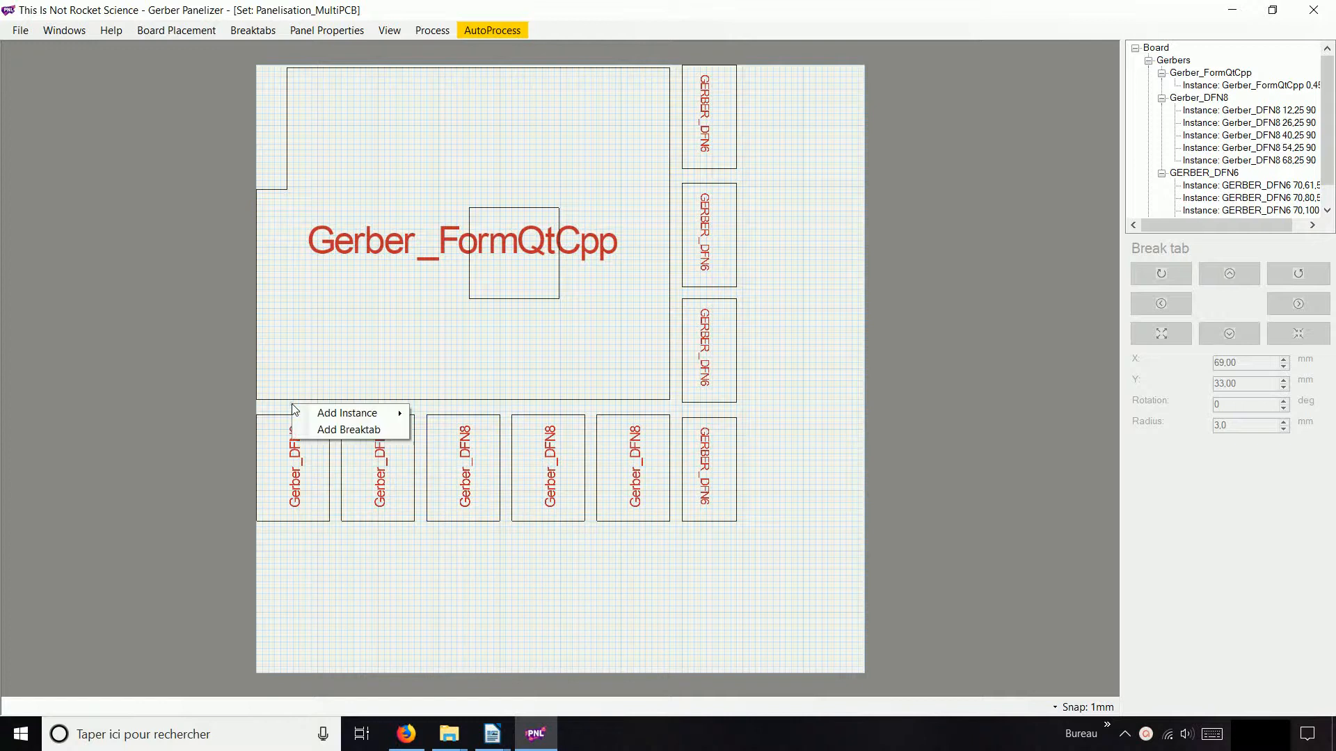
left_click(332, 430)
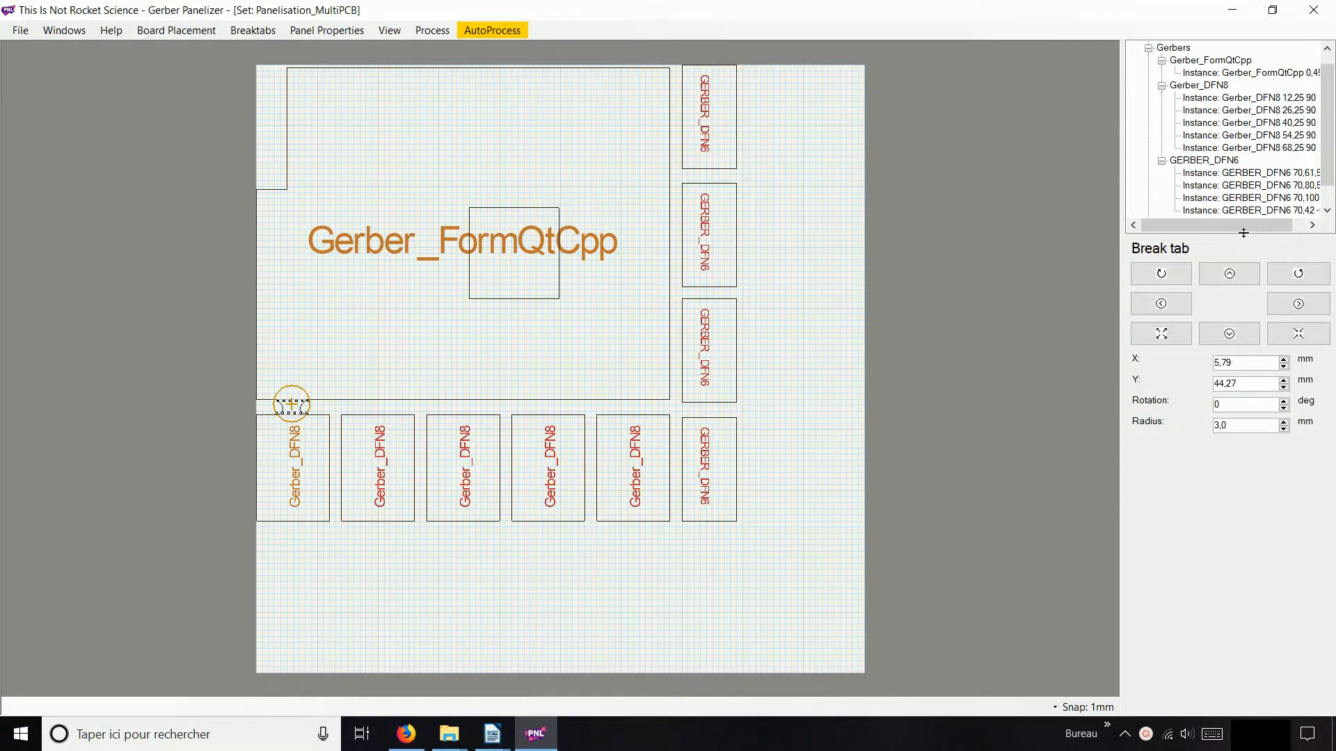
left_click_drag(1244, 235, 1239, 366)
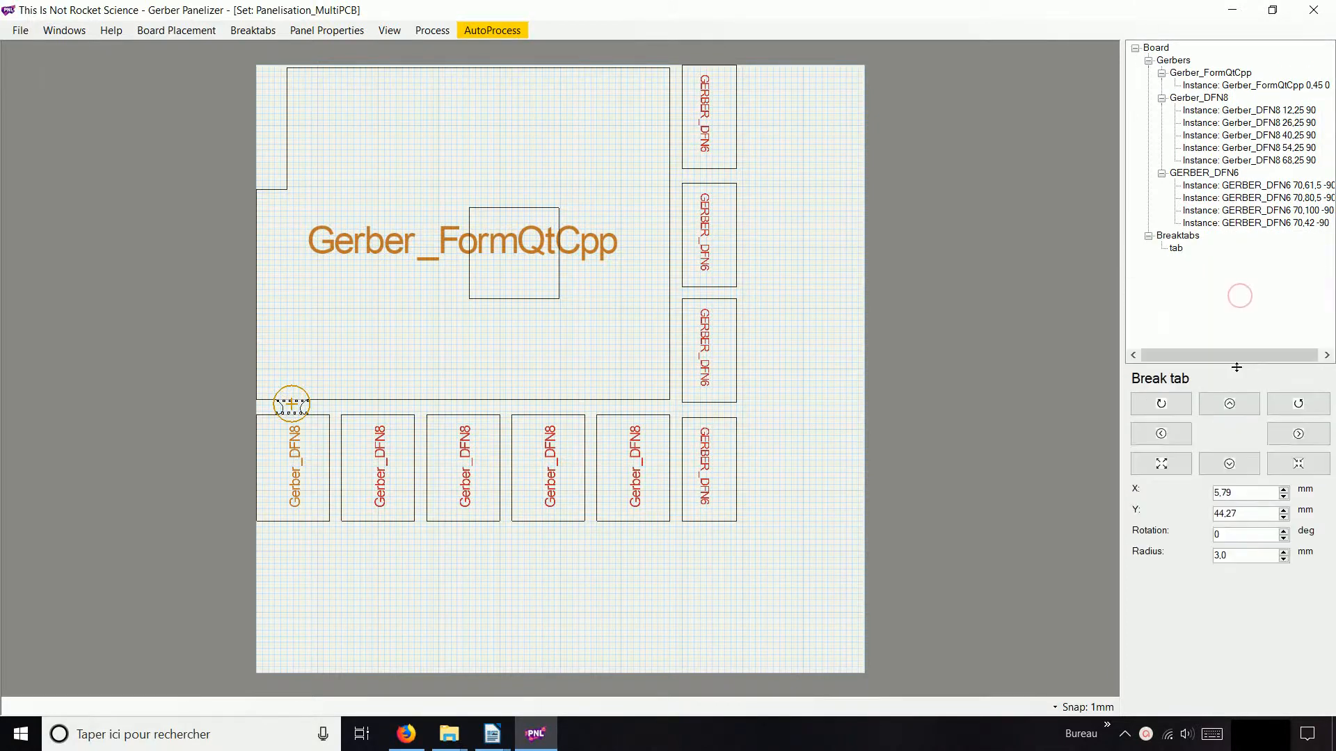
right_click(381, 408)
left_click(422, 434)
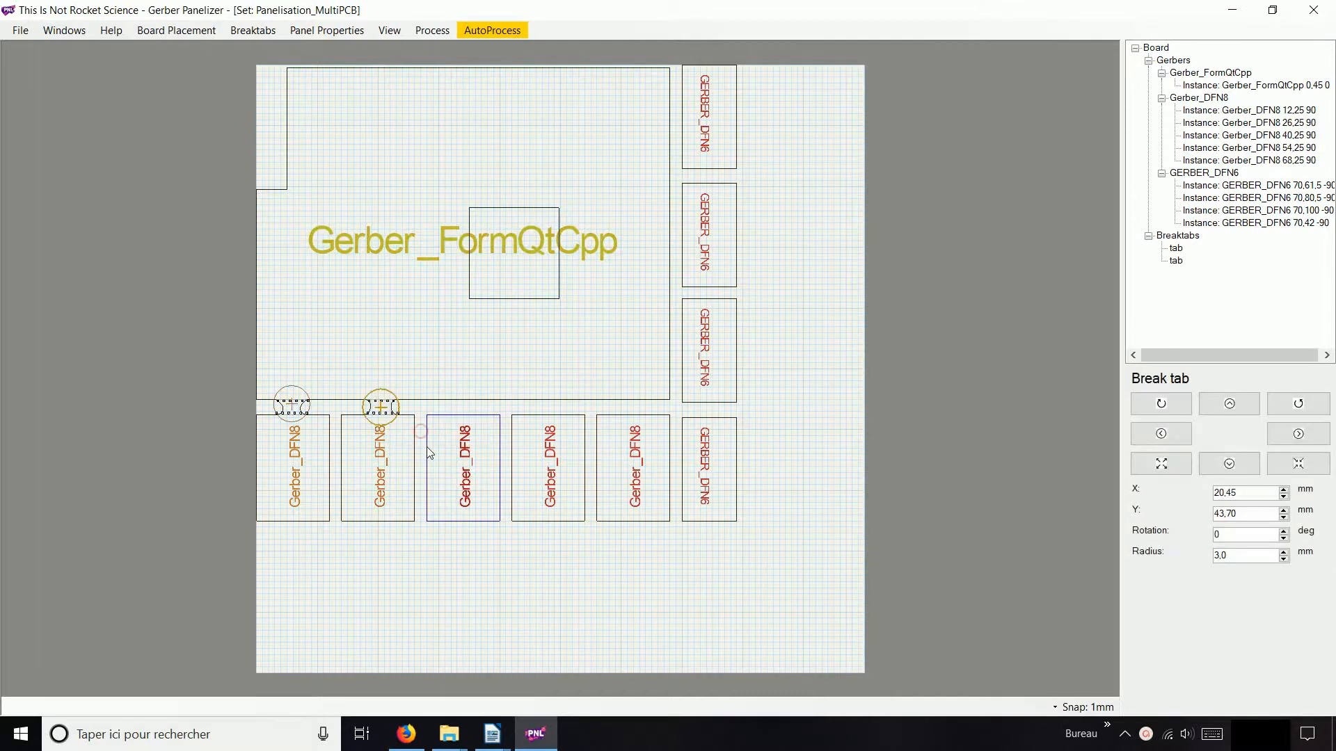
left_click(1175, 249)
left_click(1175, 261)
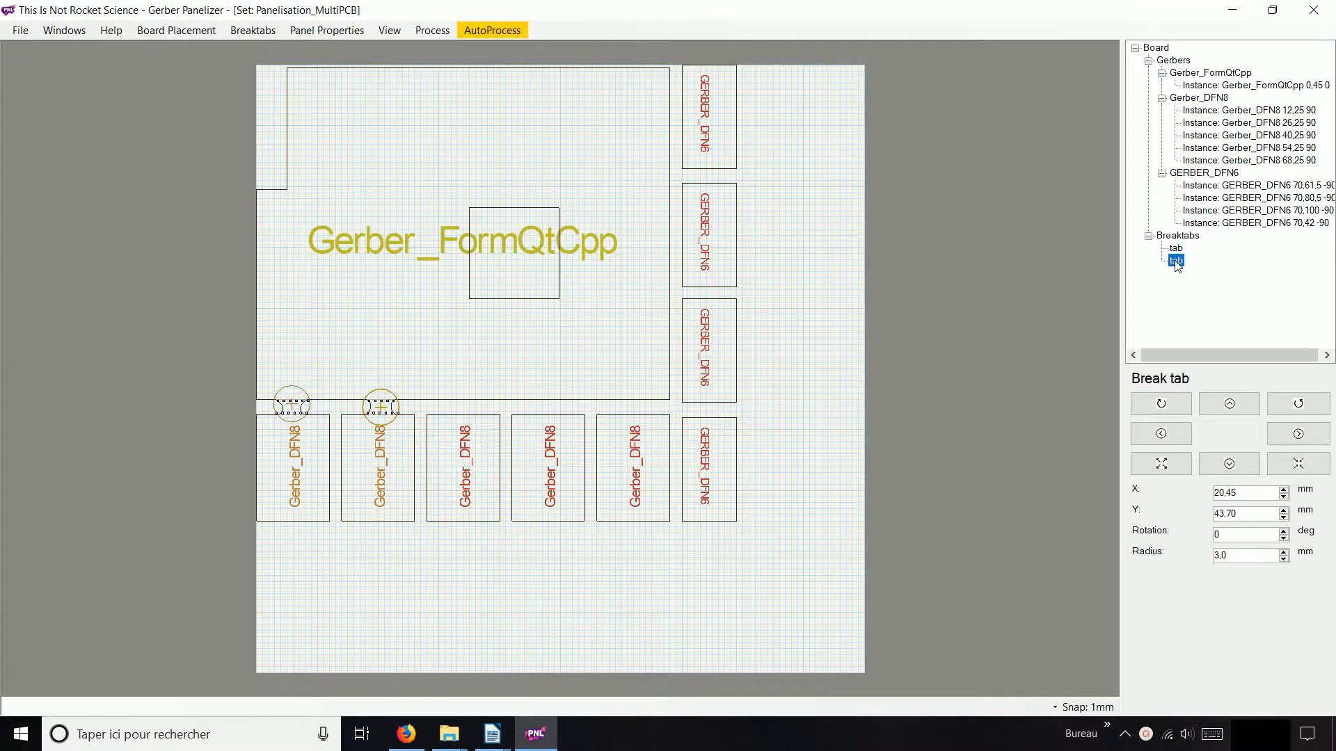
- Insert a third break tab, set its X and Y to 0, and place it above the third DFN8 instance at X 34, Y 44 mm
left_click(257, 32)
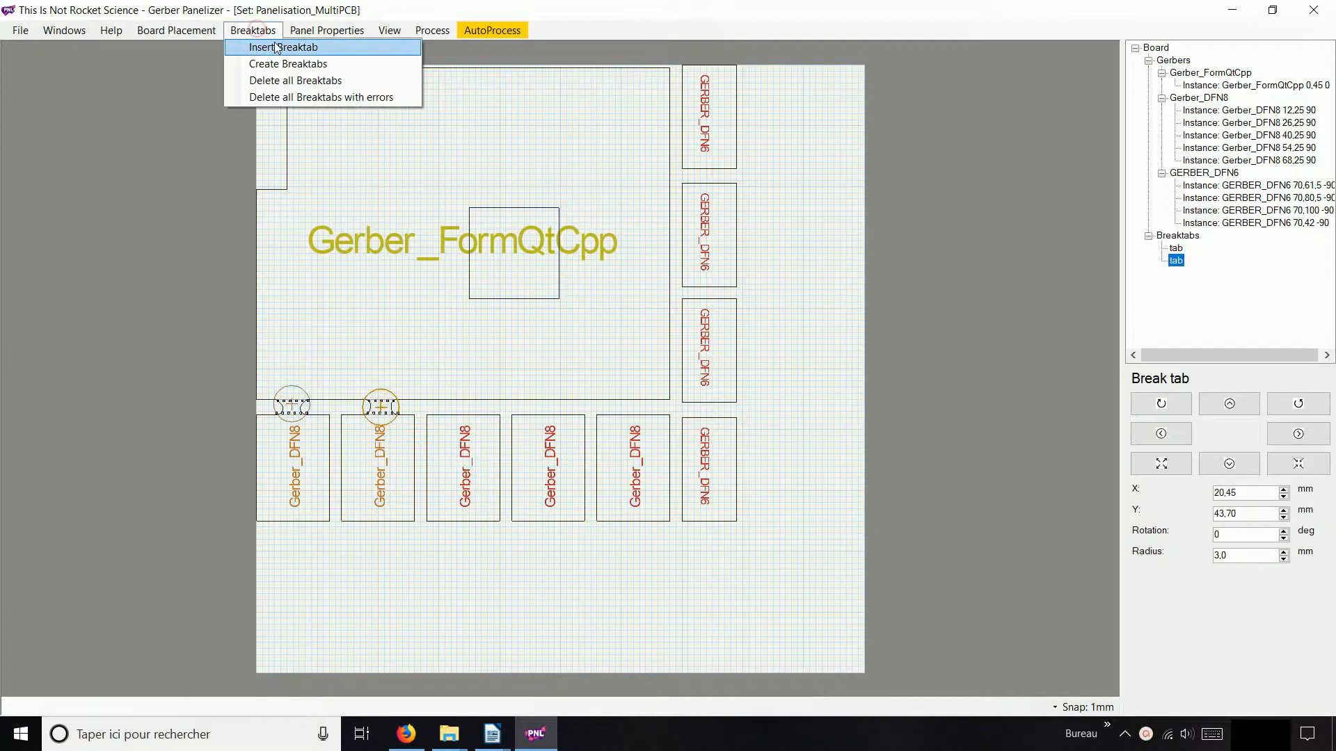
left_click(279, 46)
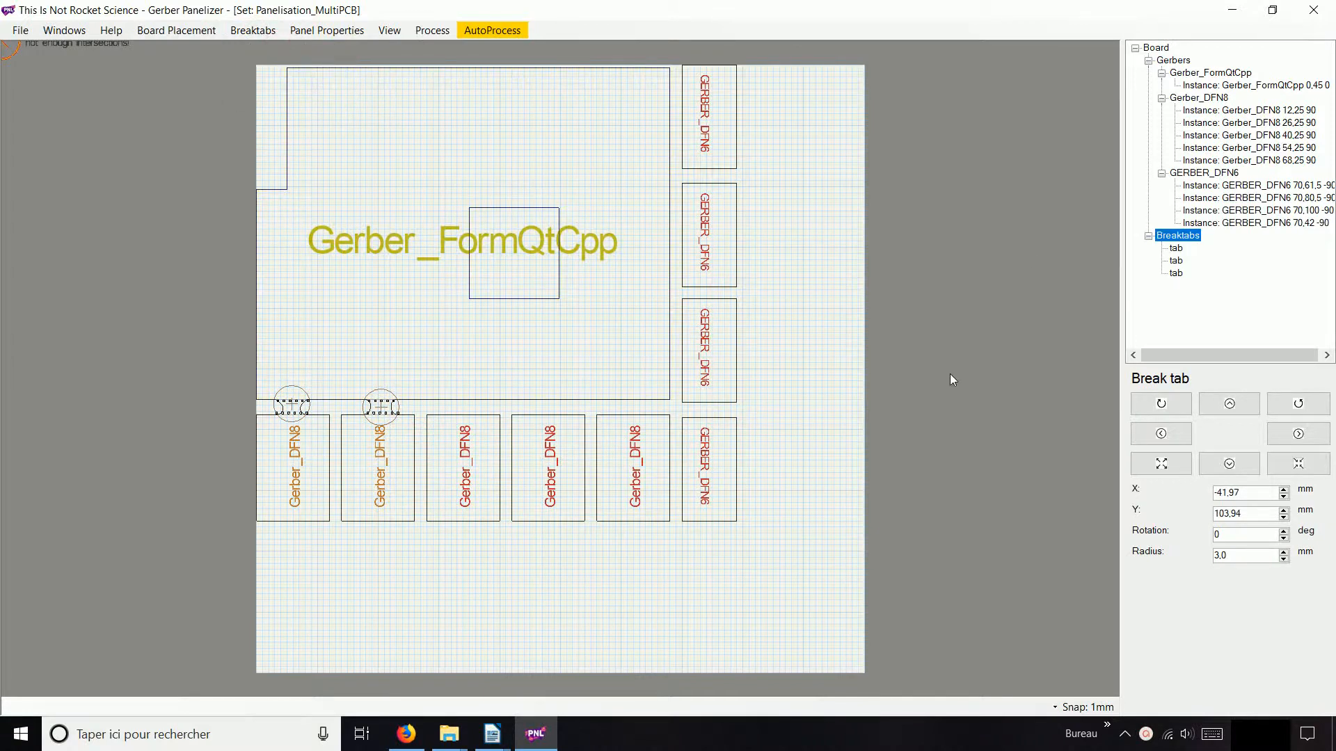
left_click(1175, 274)
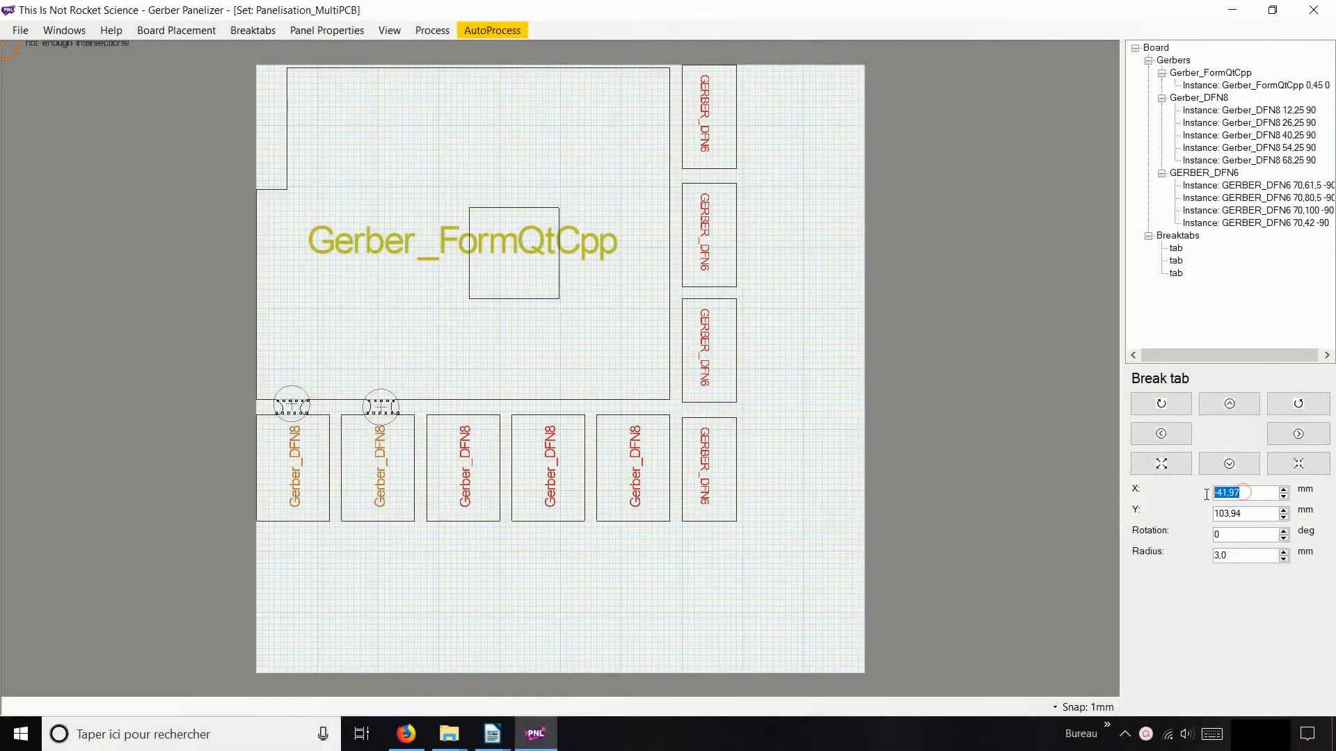
left_click_drag(1252, 492, 1206, 495)
type("0")
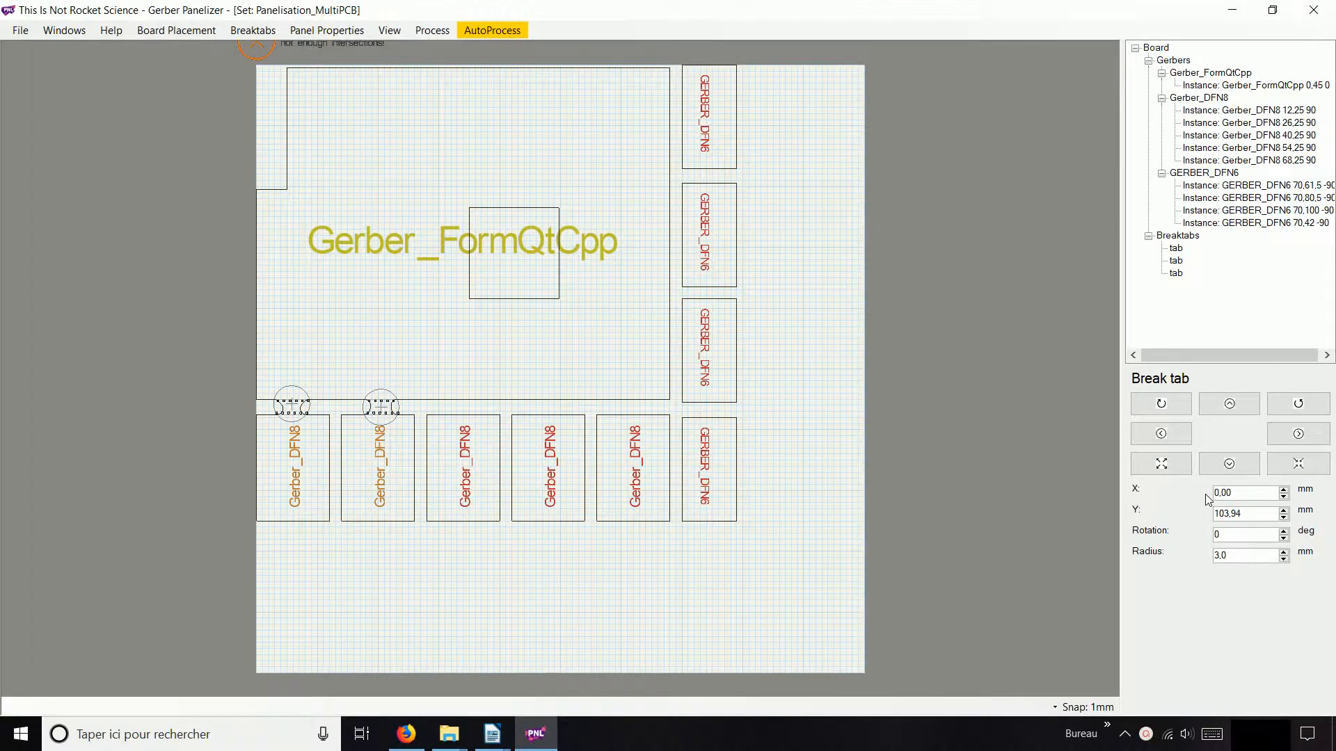
key("BackSpace")
key("BackSpace")
key("BackSpace")
type("0")
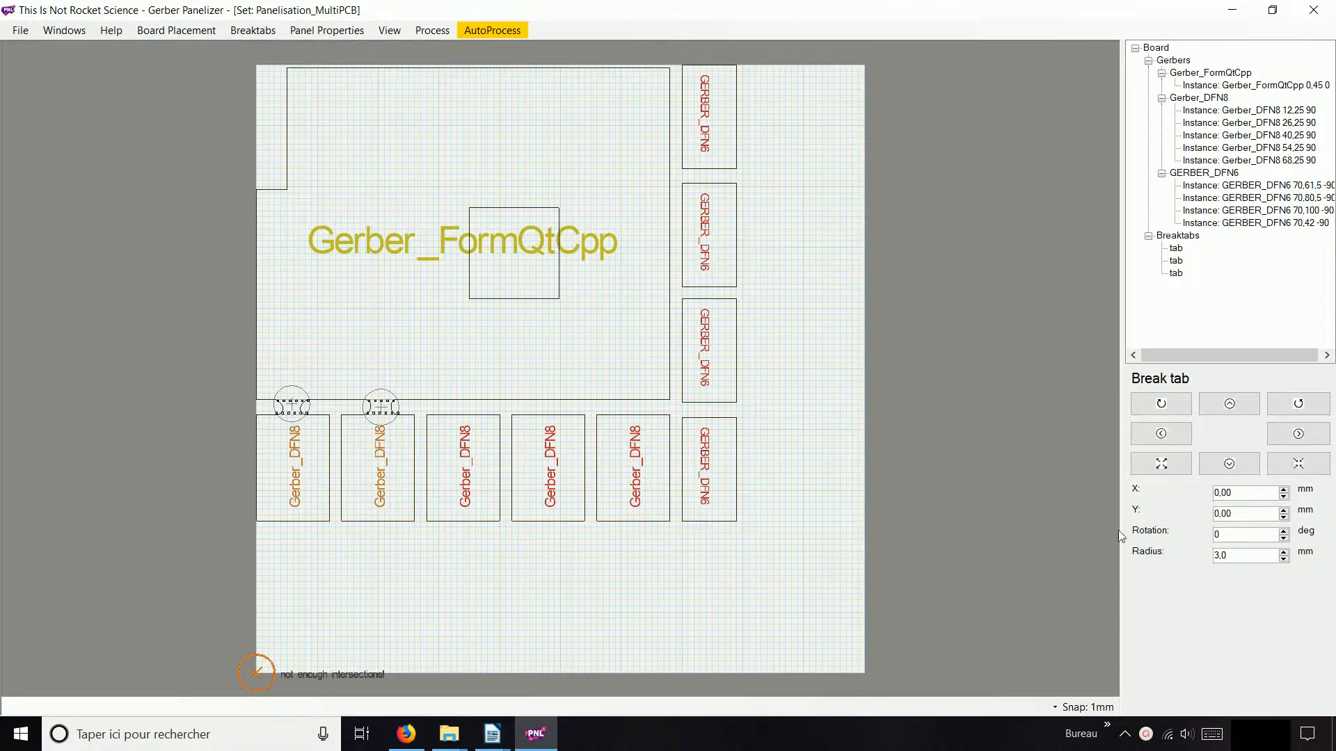
left_click_drag(257, 673, 467, 406)
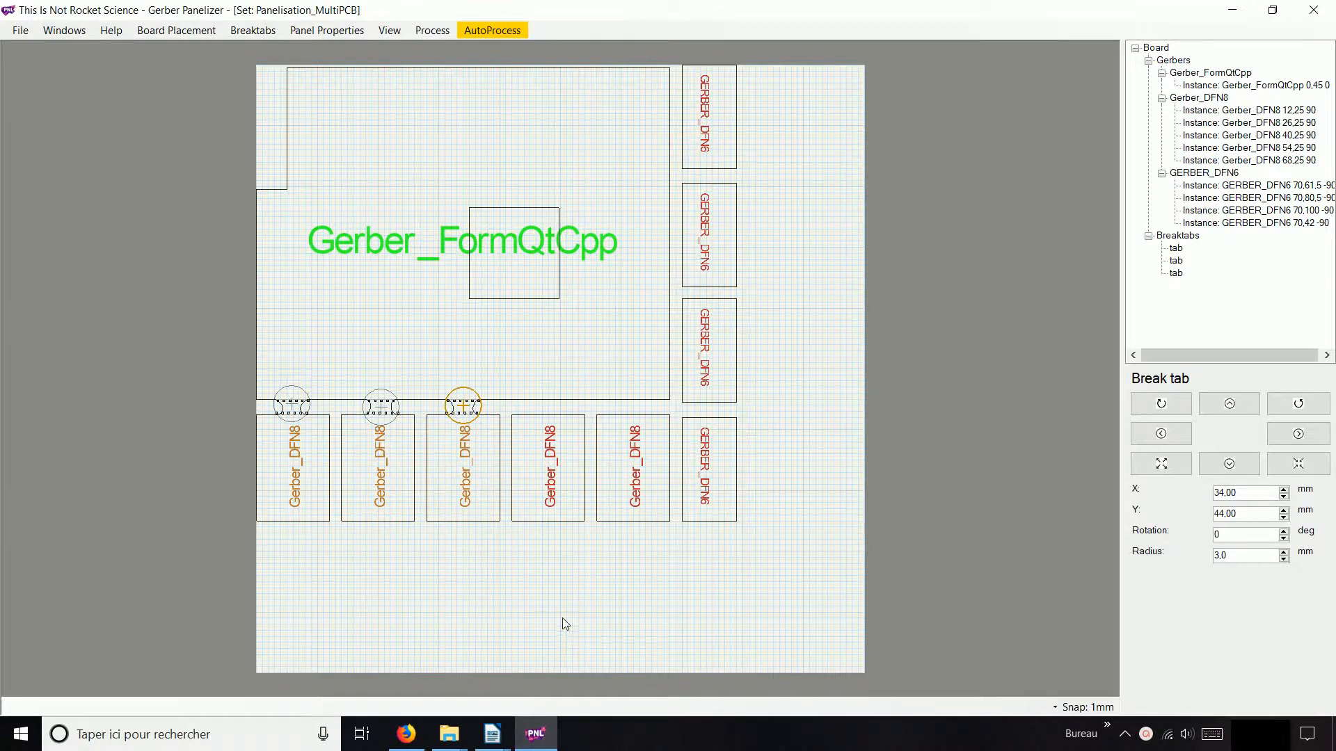
- Try to delete the break tab above the third DFN8 instance
left_click(295, 471)
left_click_drag(297, 471, 299, 453)
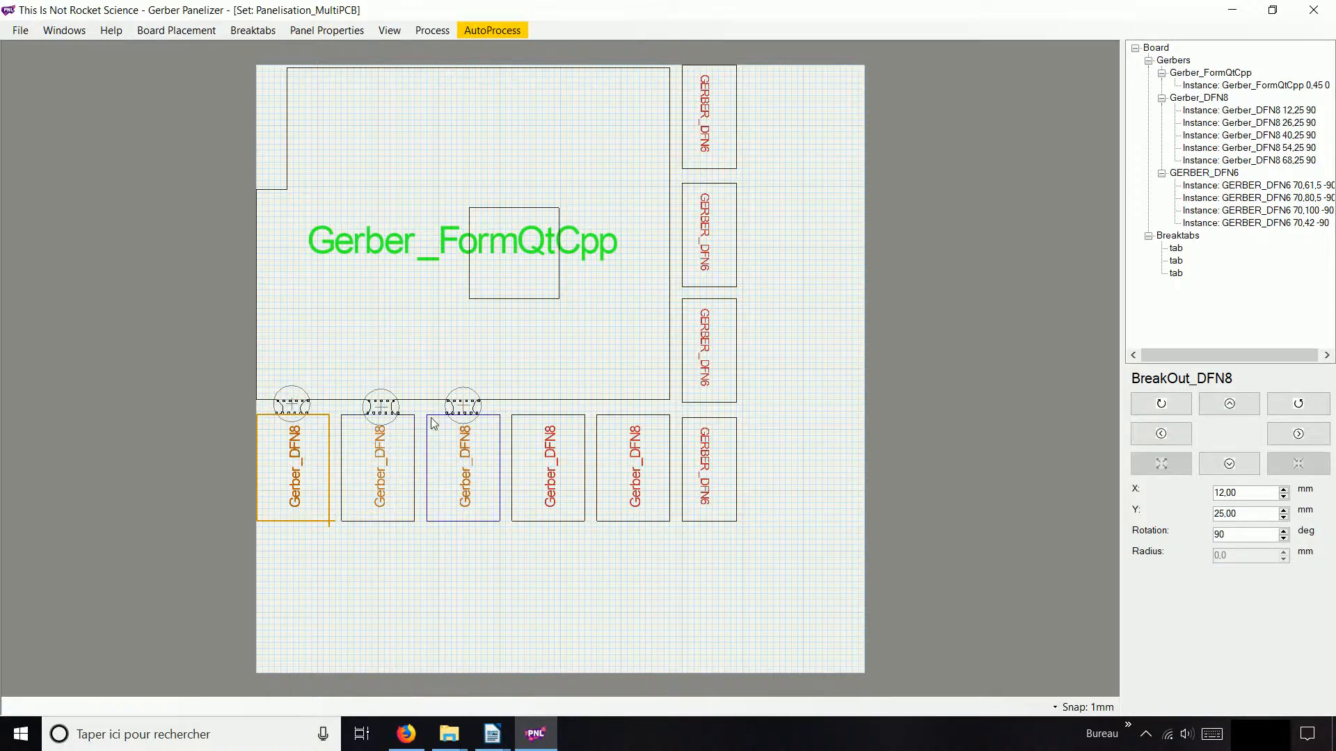
left_click(463, 407)
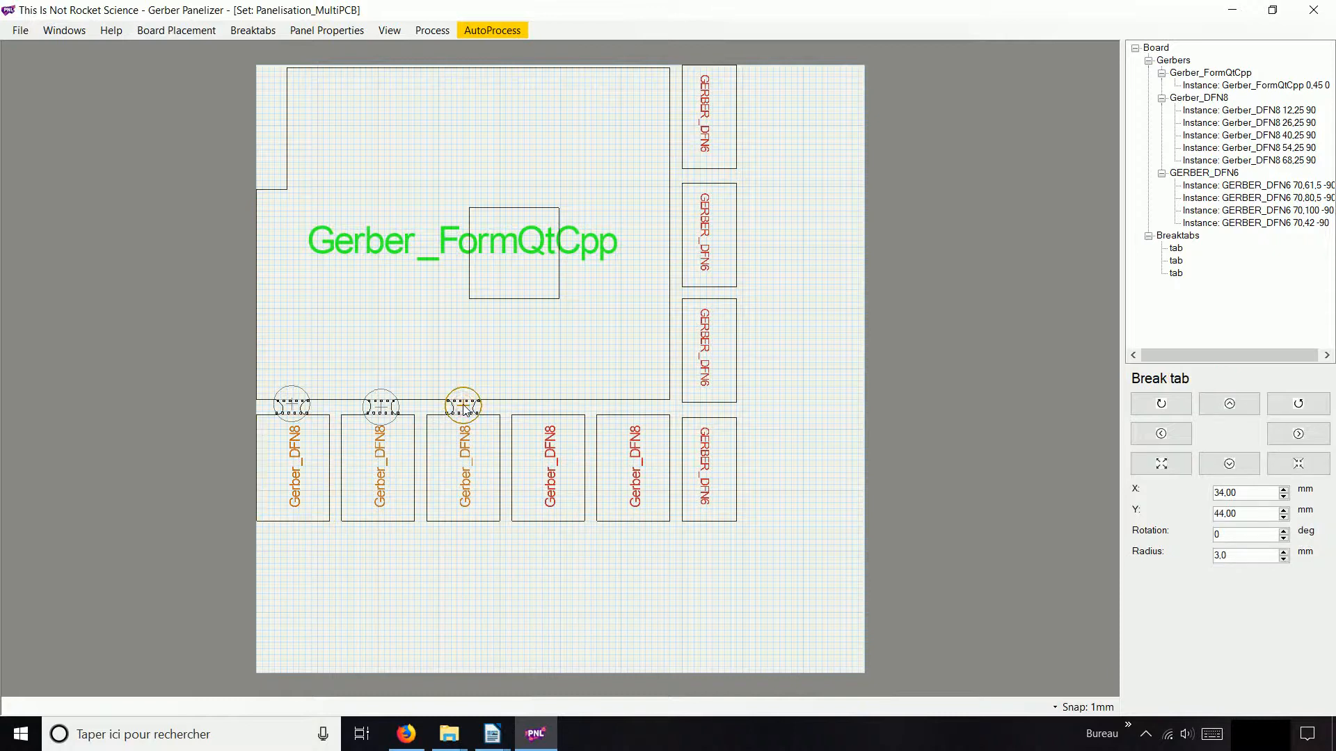
key("Delete")
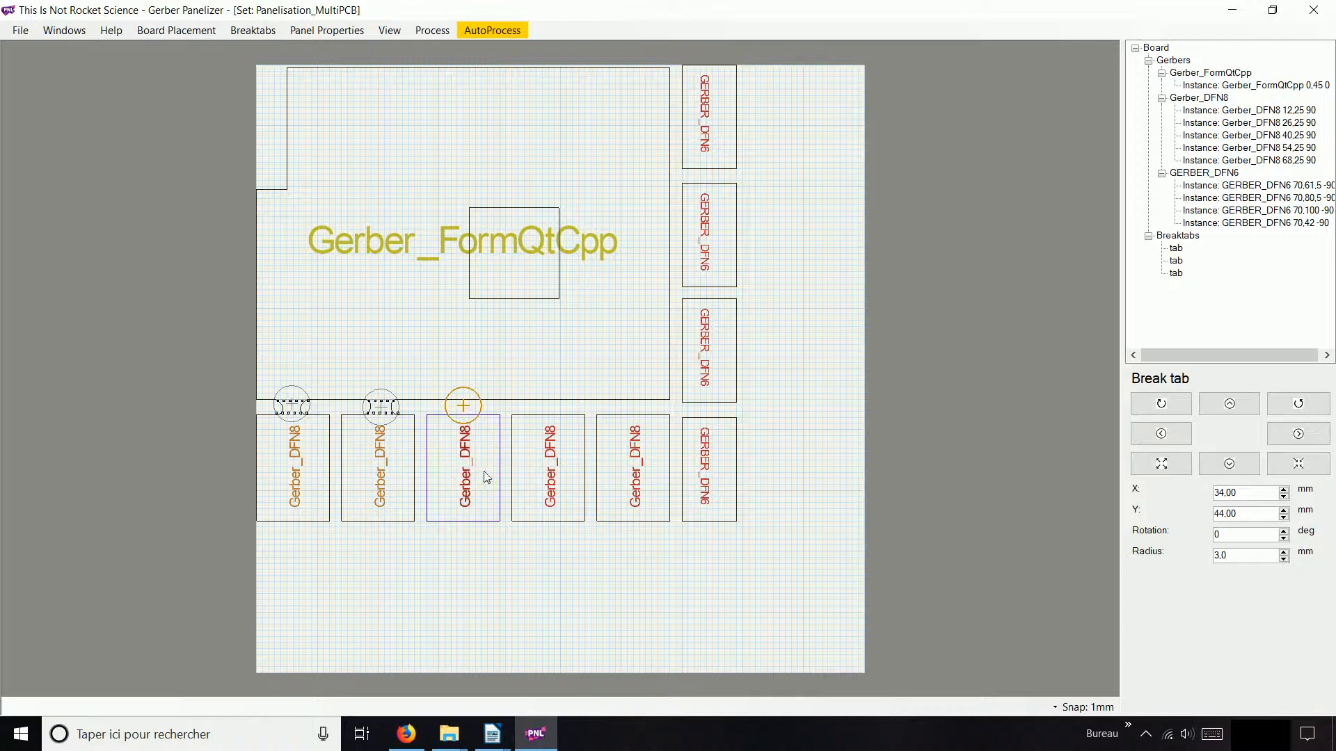
- Generate break tabs automatically between the boards and delete all break tabs from the panel
left_click(261, 32)
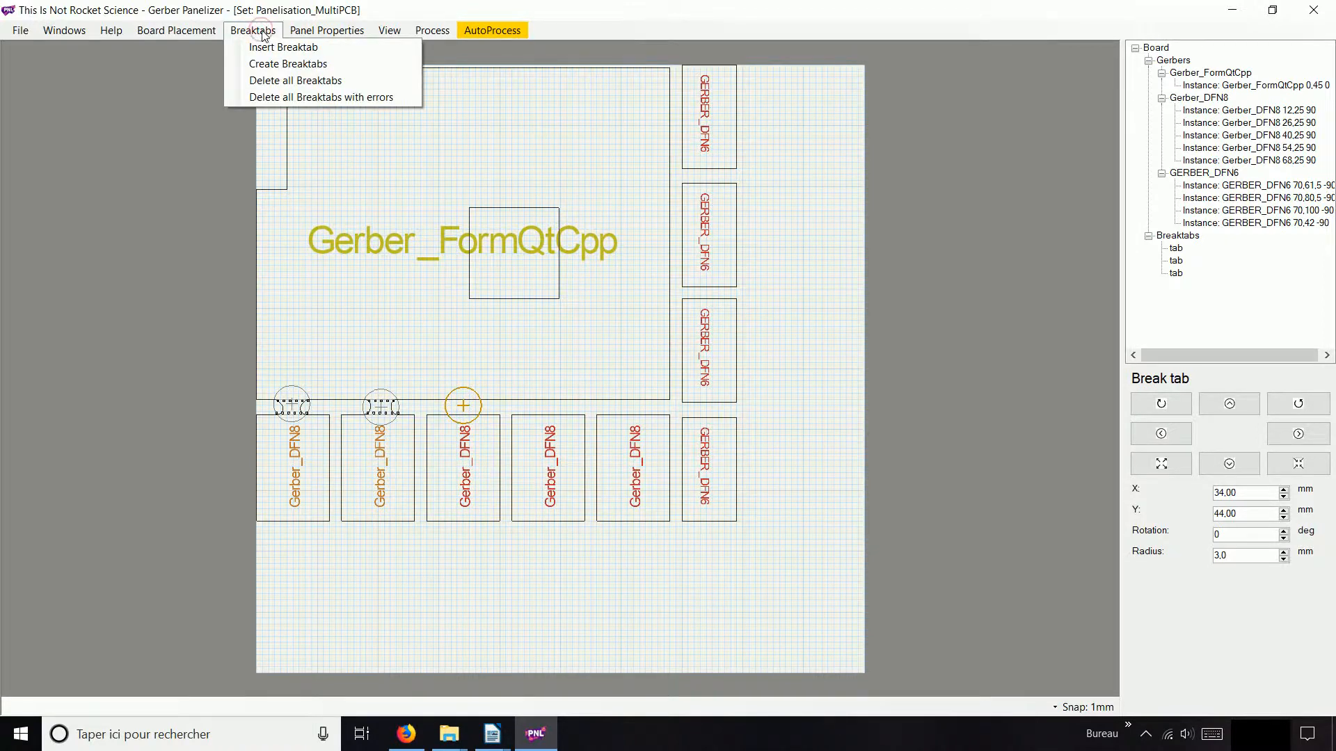
left_click(285, 64)
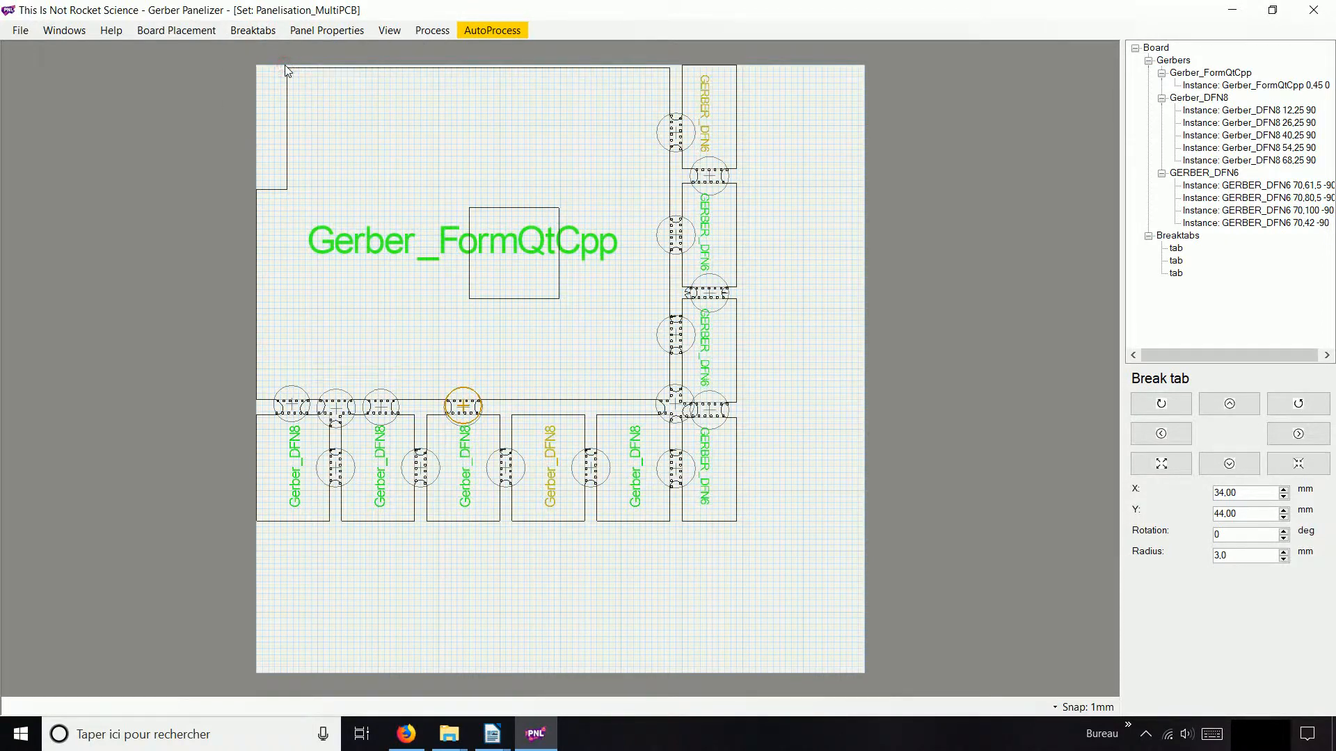
left_click(264, 32)
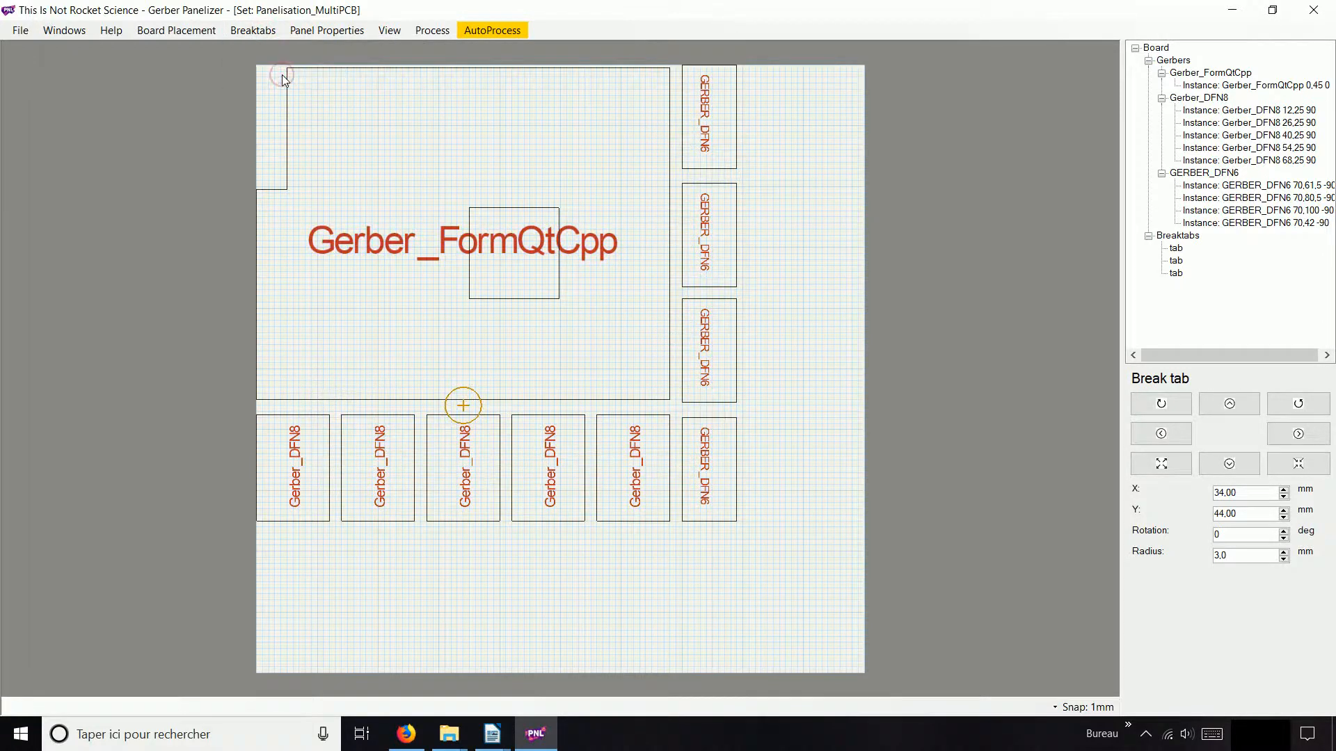
left_click(804, 425)
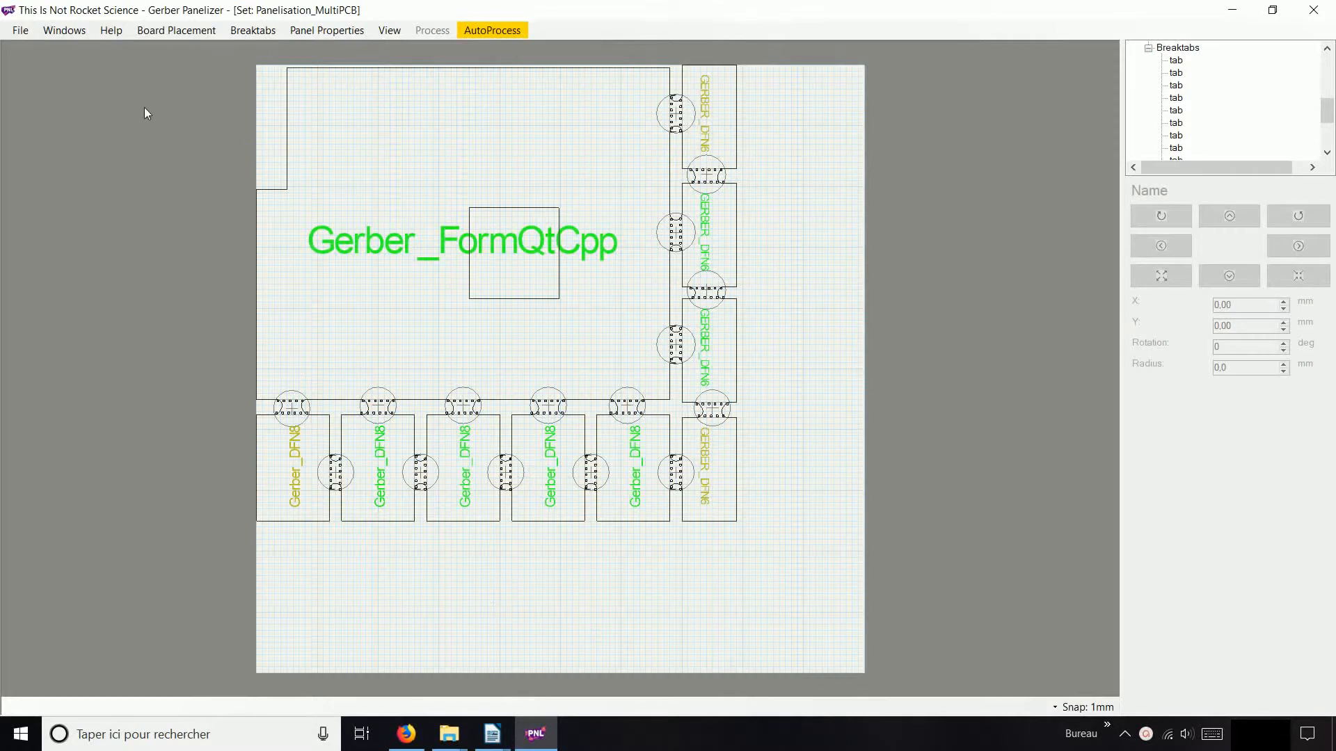
- Export the merged Gerbers to the Panelisation_MultiPCB folder inside KiCAD
left_click(23, 33)
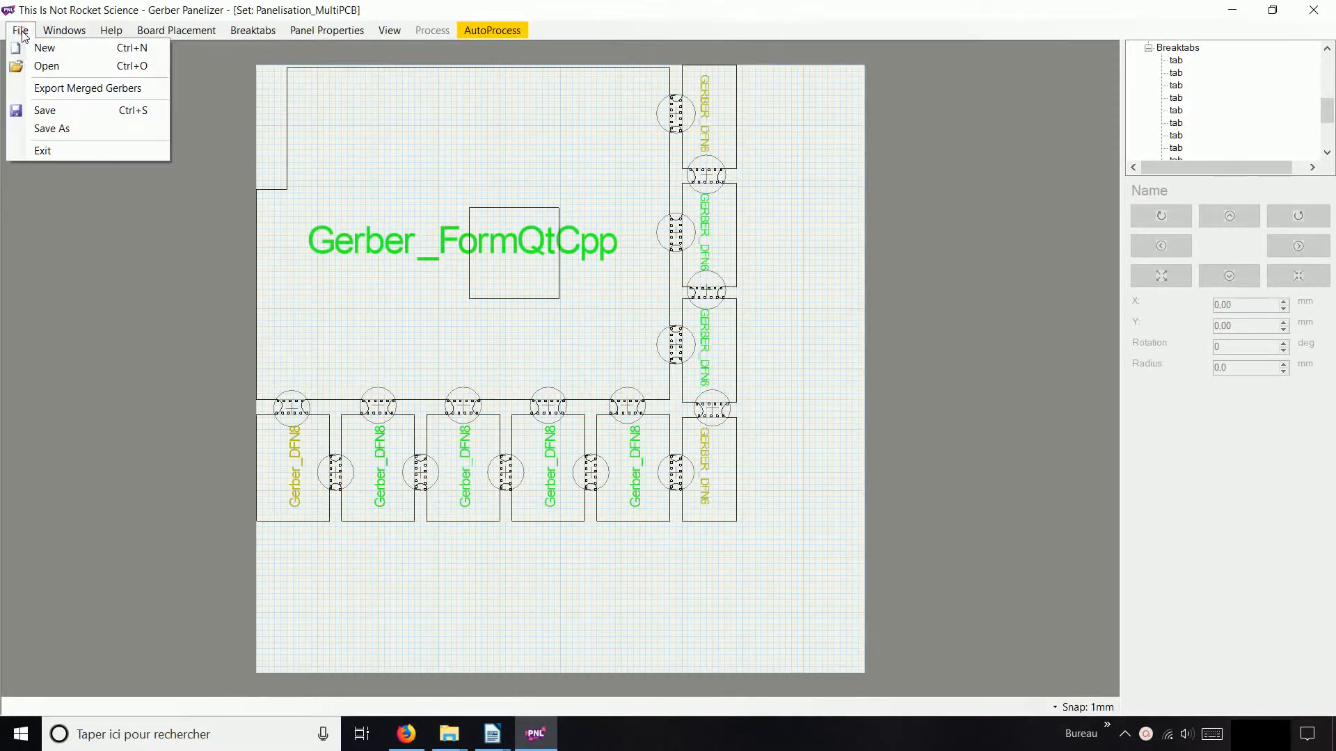
left_click(69, 85)
left_click_drag(1026, 326, 1028, 431)
double_click(712, 523)
scroll(807, 480, "down", 1)
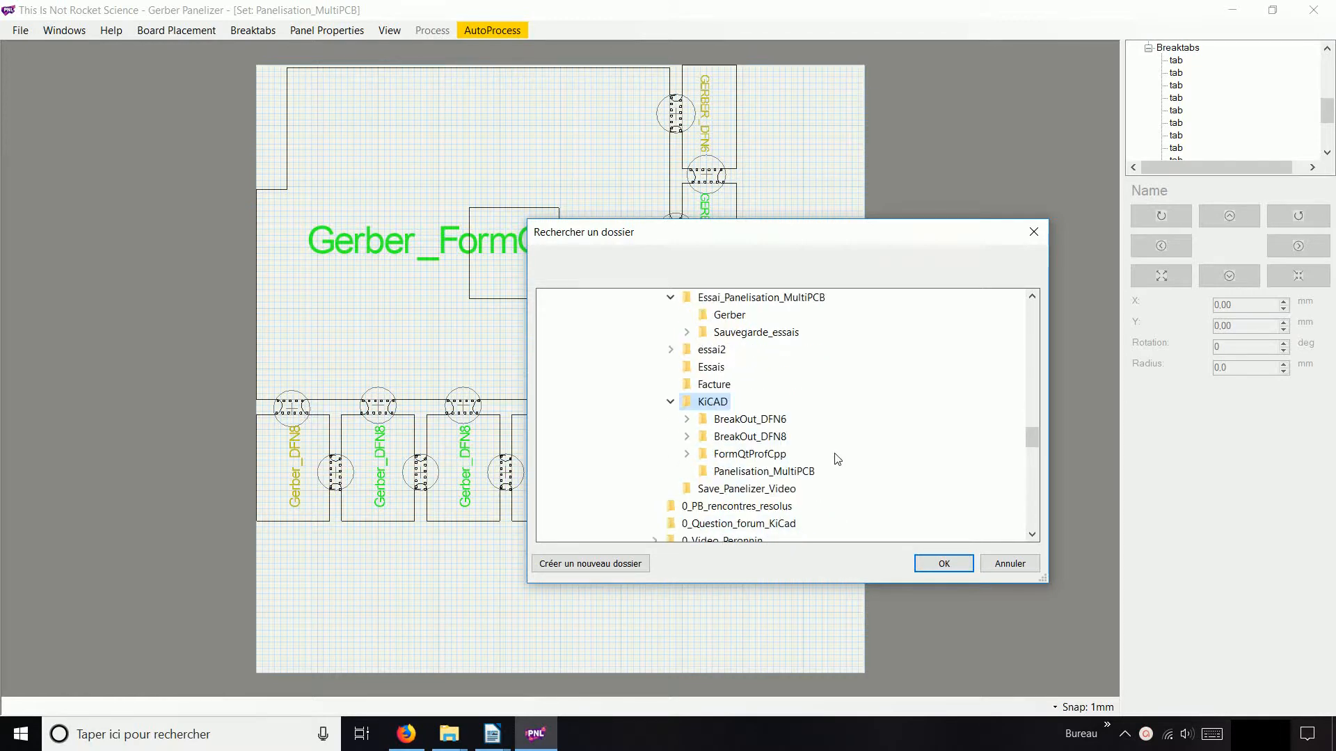
left_click(792, 473)
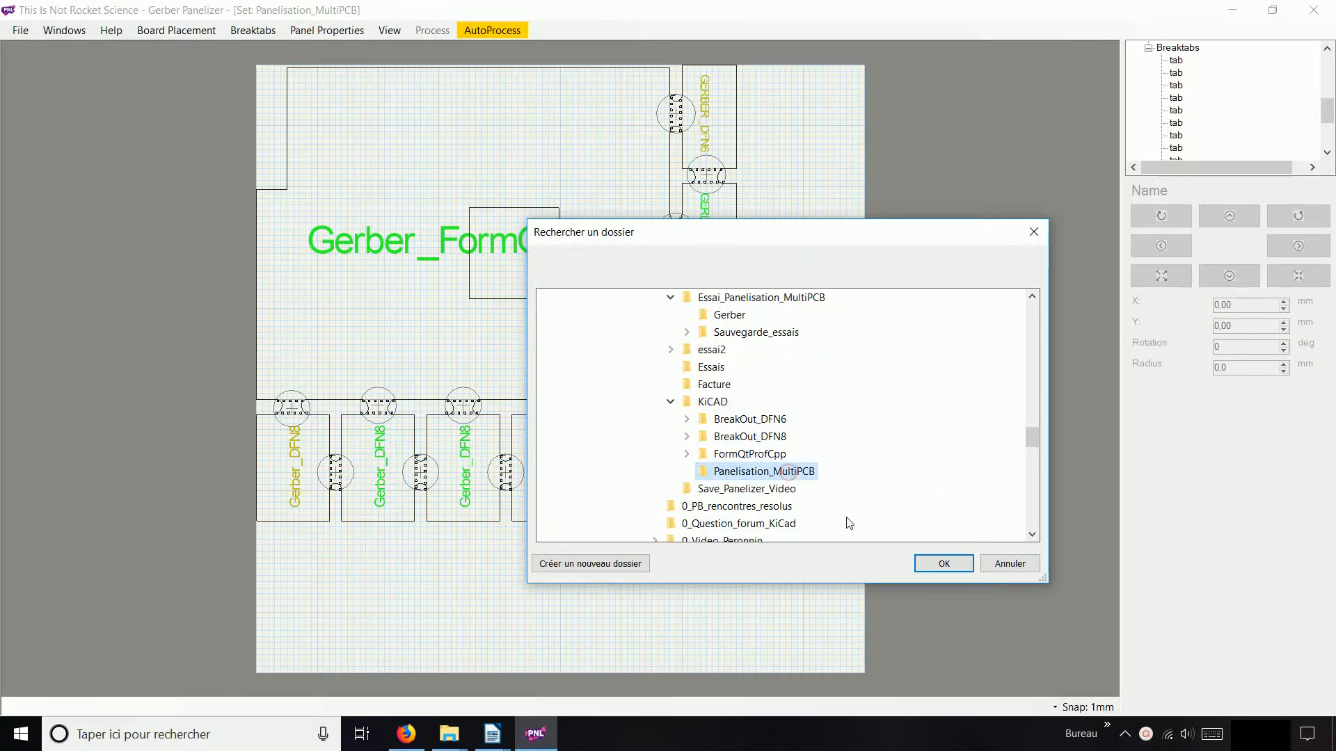
left_click(926, 568)
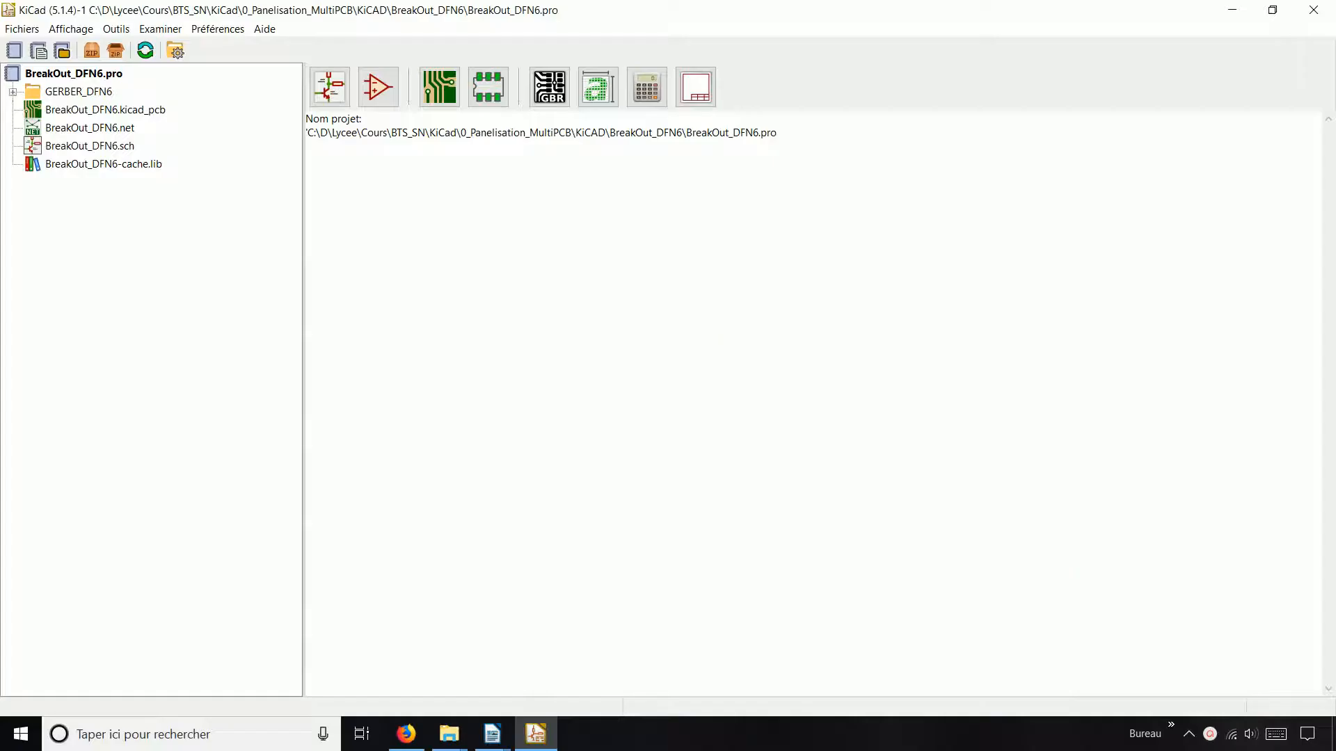
- Switch to GerbView and load the Gerber file combined.gm1 from the Panelisation_MultiPCB folder inside KiCAD
left_click(548, 96)
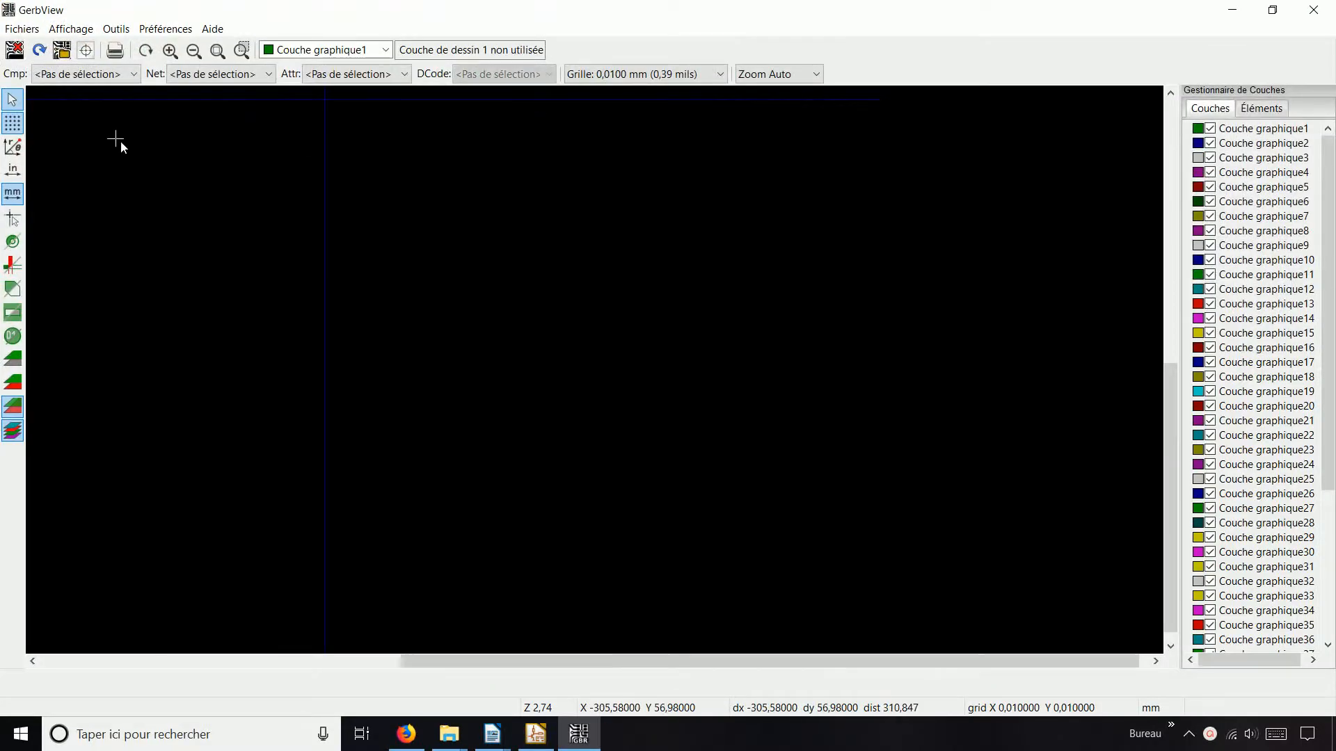
left_click(20, 29)
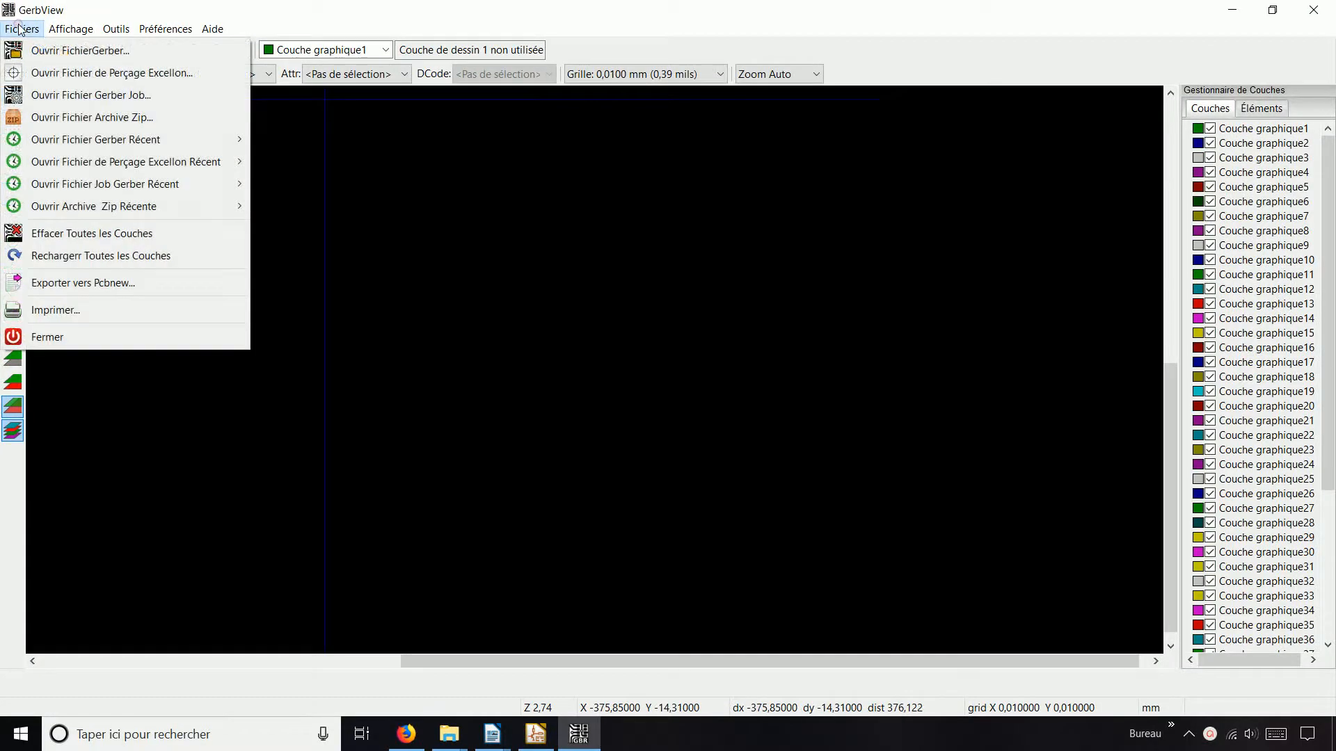
left_click(49, 50)
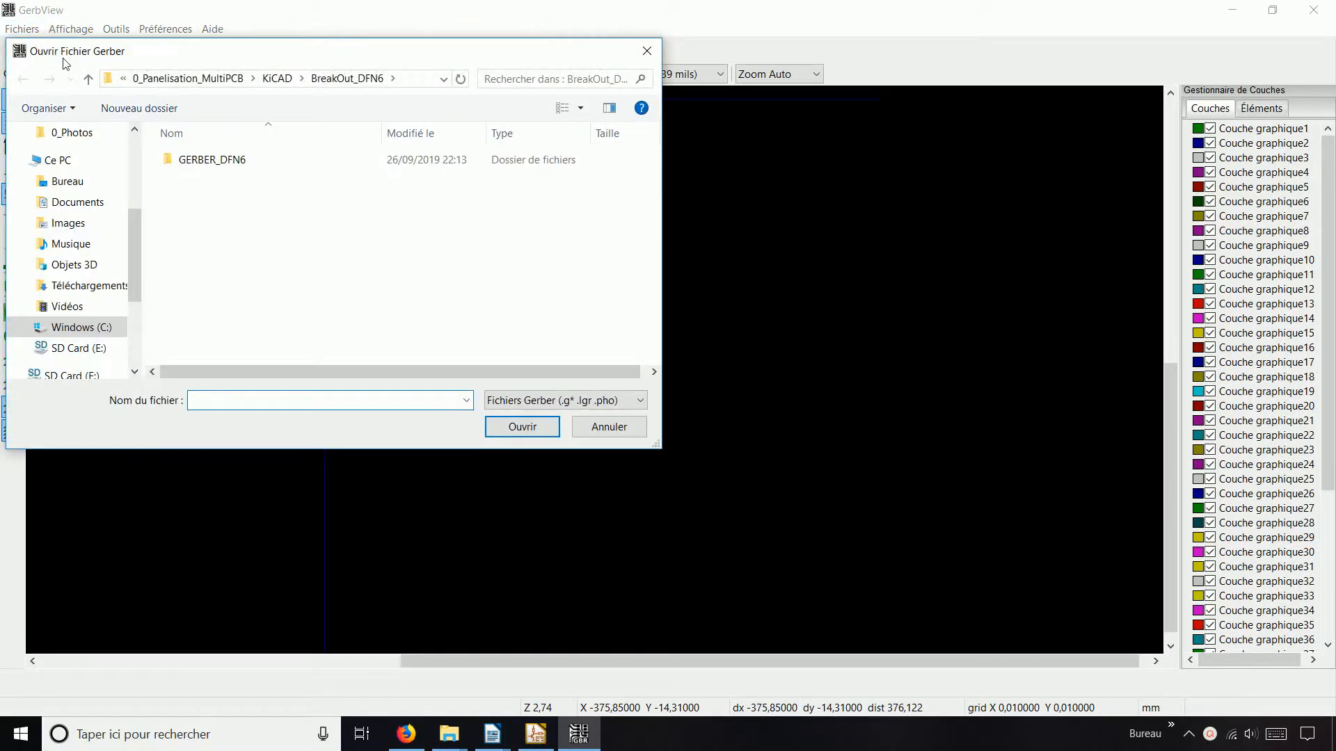
left_click(277, 77)
double_click(265, 217)
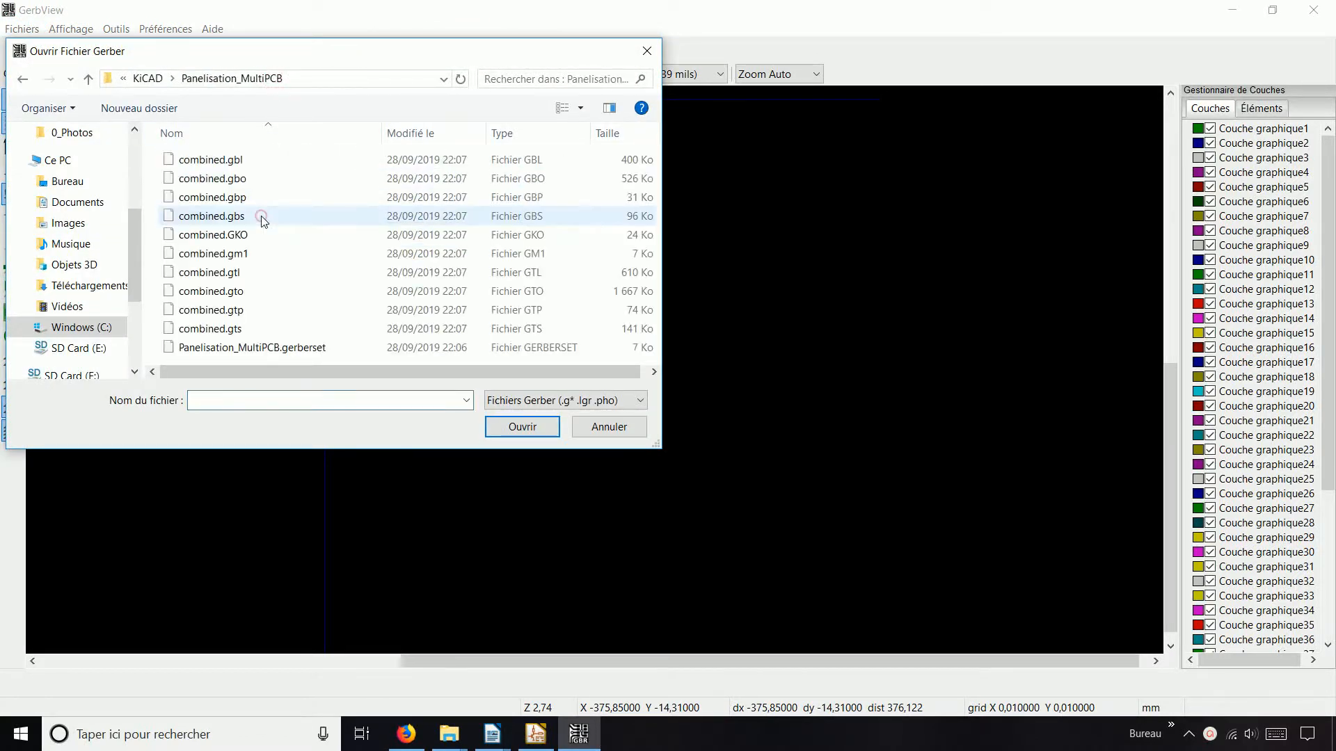
left_click(248, 254)
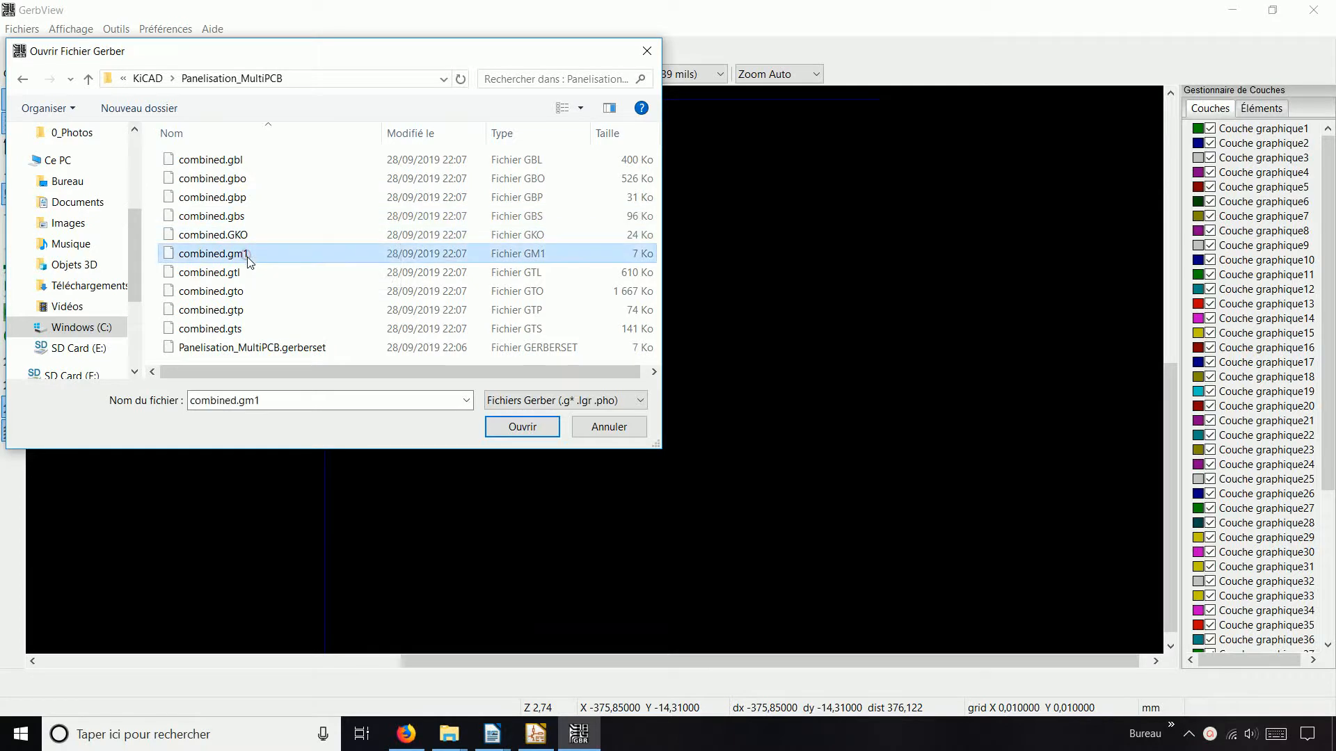
left_click(522, 426)
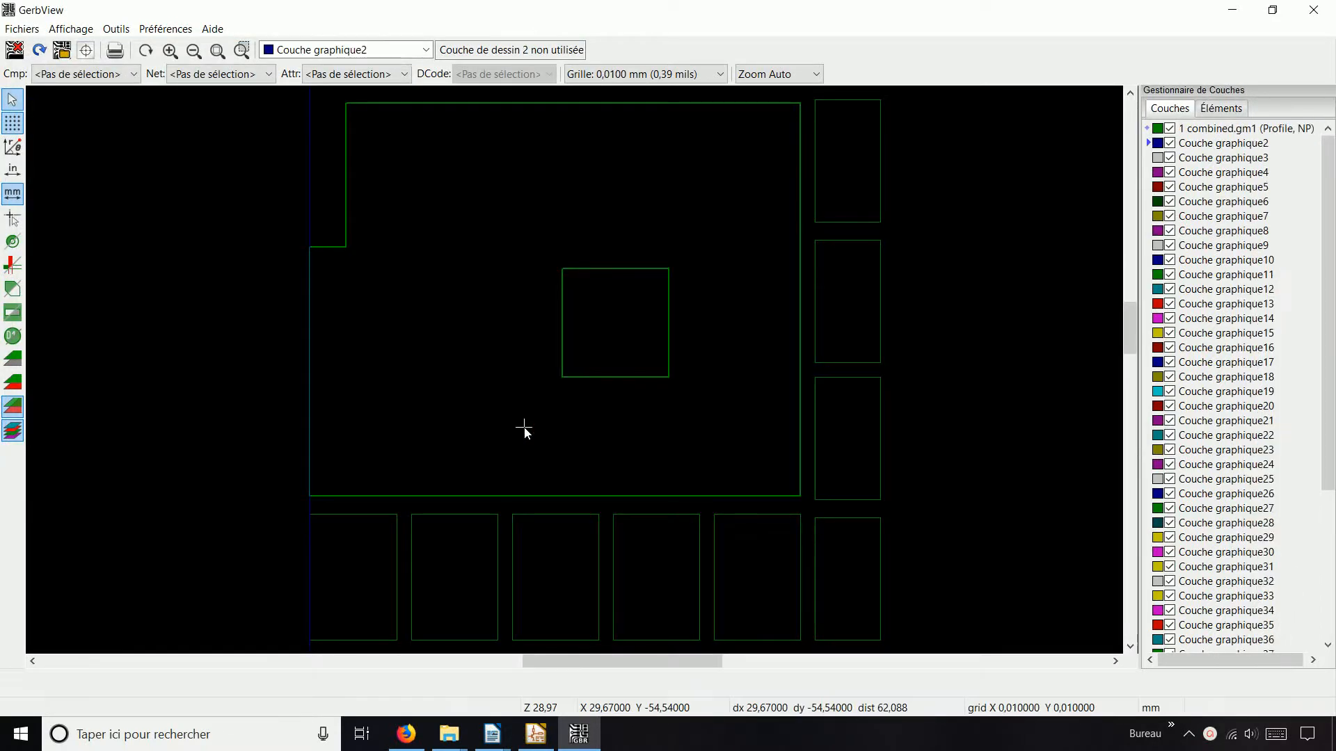
- Load the board outline Gerber file combined.GKO from the Panelisation_MultiPCB folder onto the second graphic layer
left_click(30, 32)
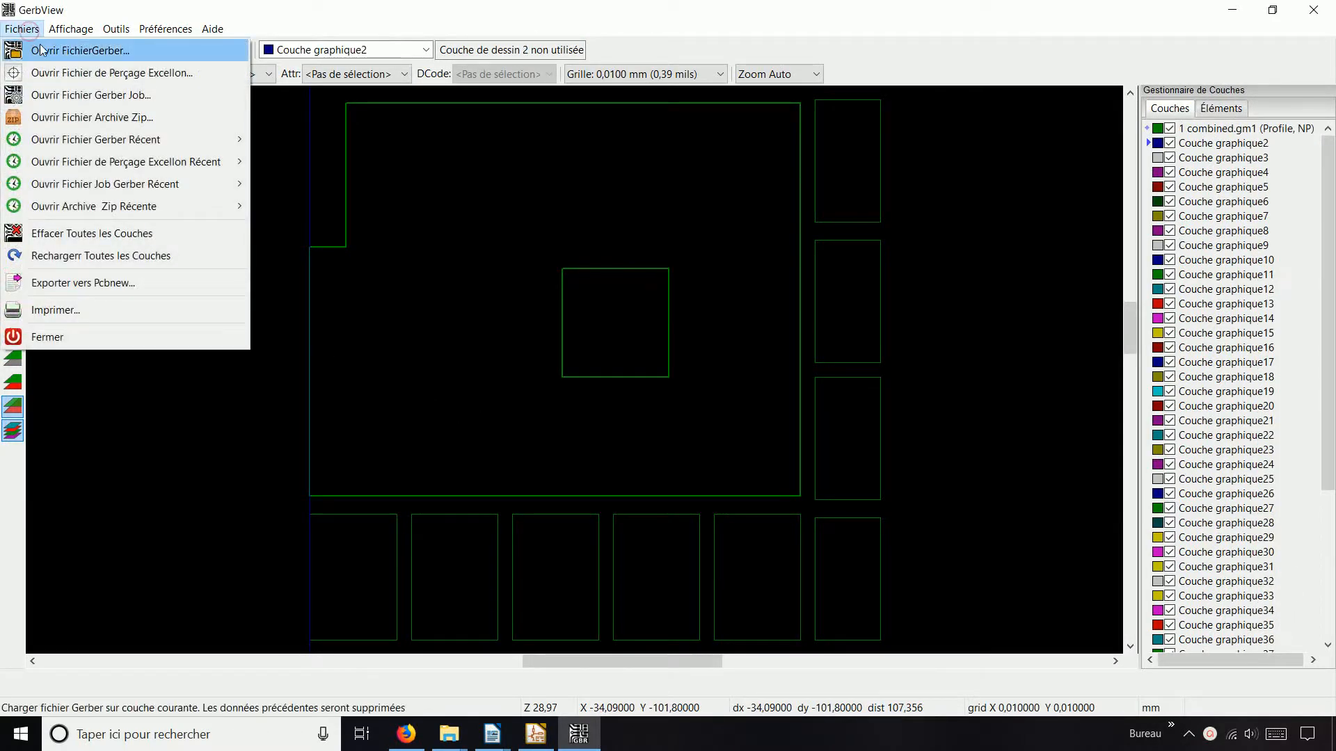
left_click(44, 50)
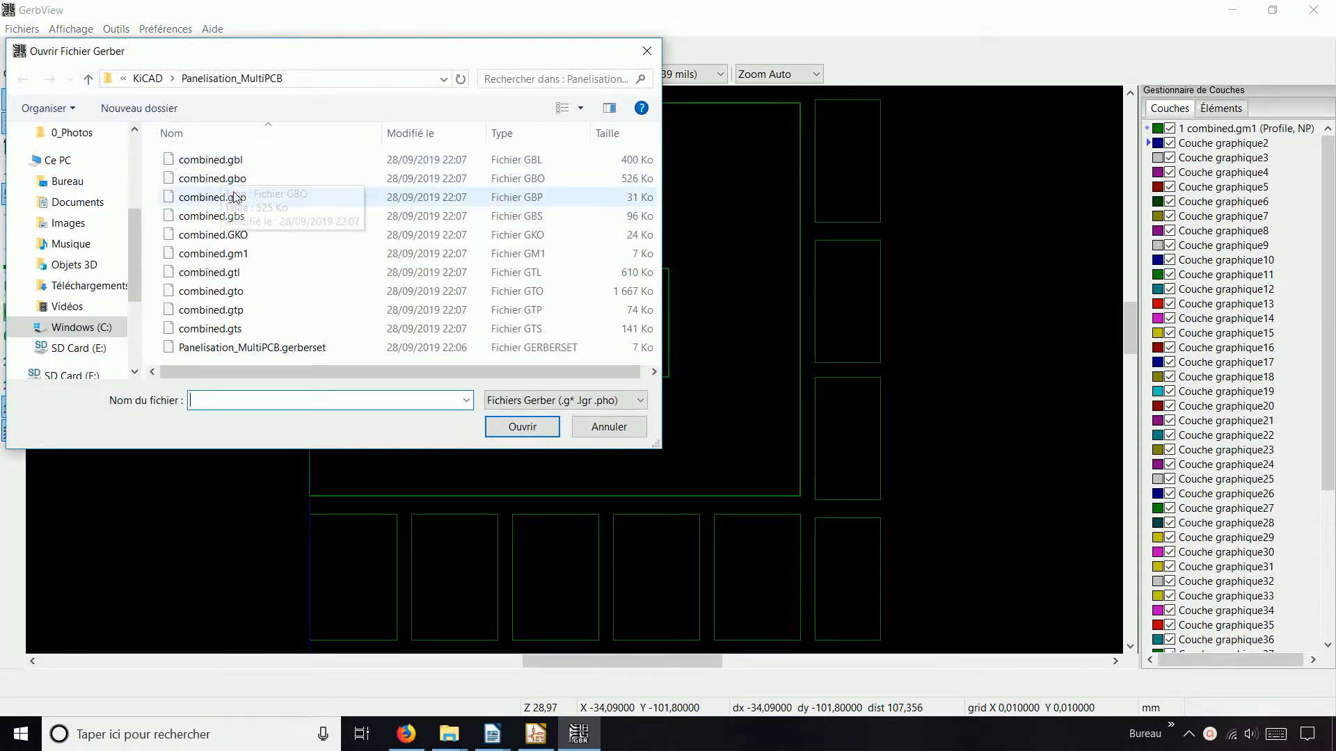
left_click(245, 234)
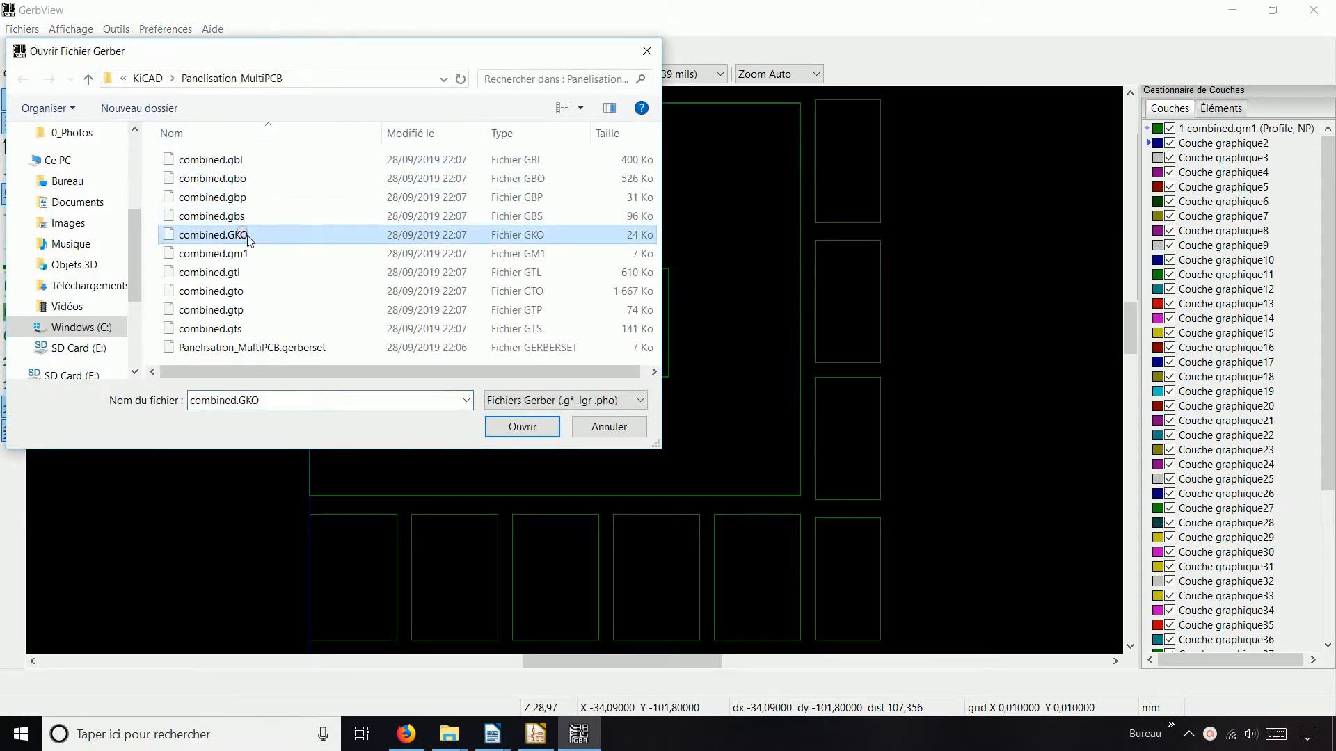
left_click(508, 424)
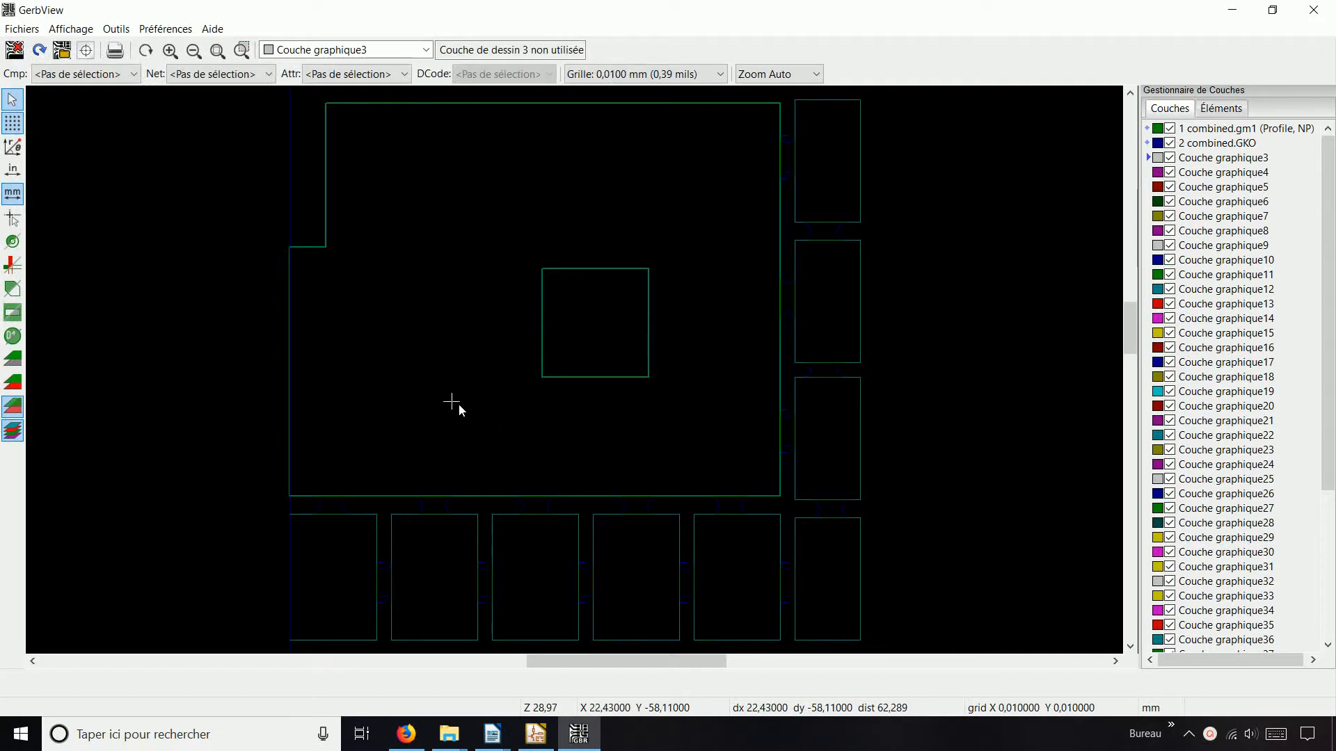
- Load the Excellon drill file combined.drl onto the third graphic layer
left_click(30, 35)
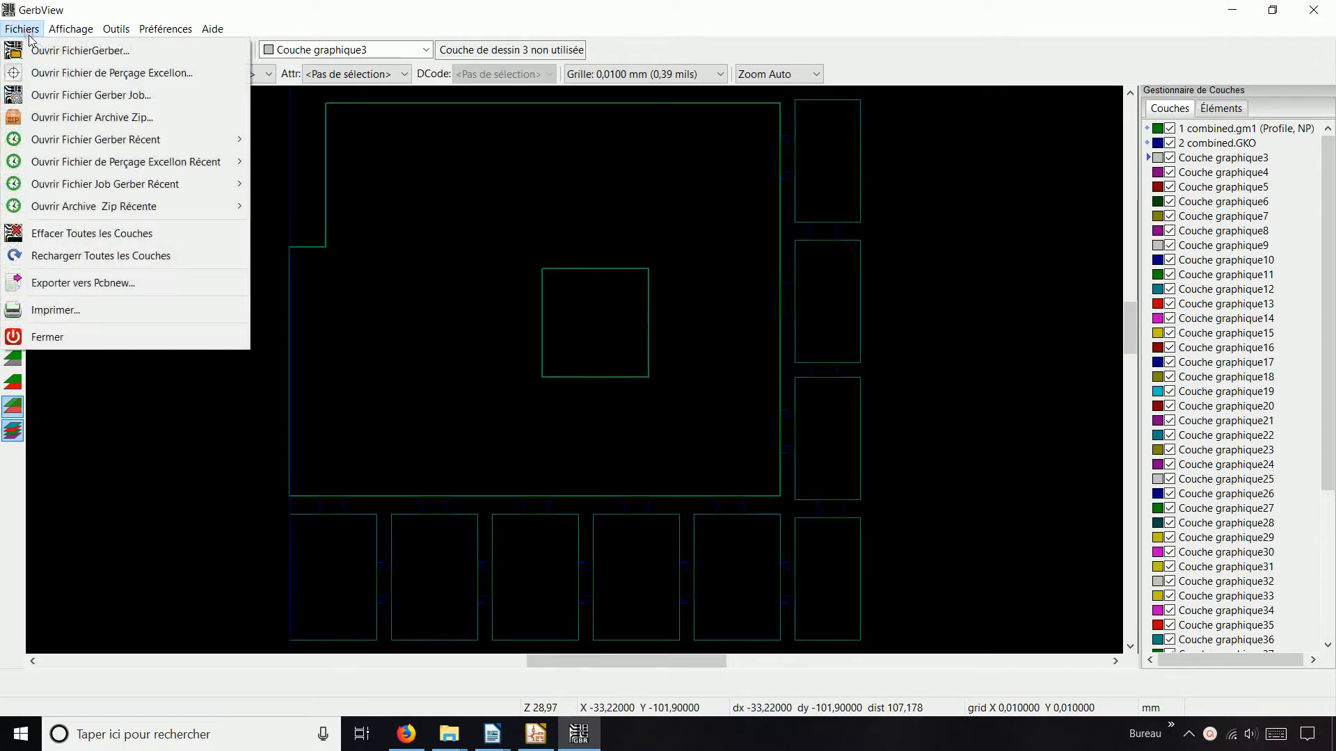
left_click(72, 75)
left_click(245, 164)
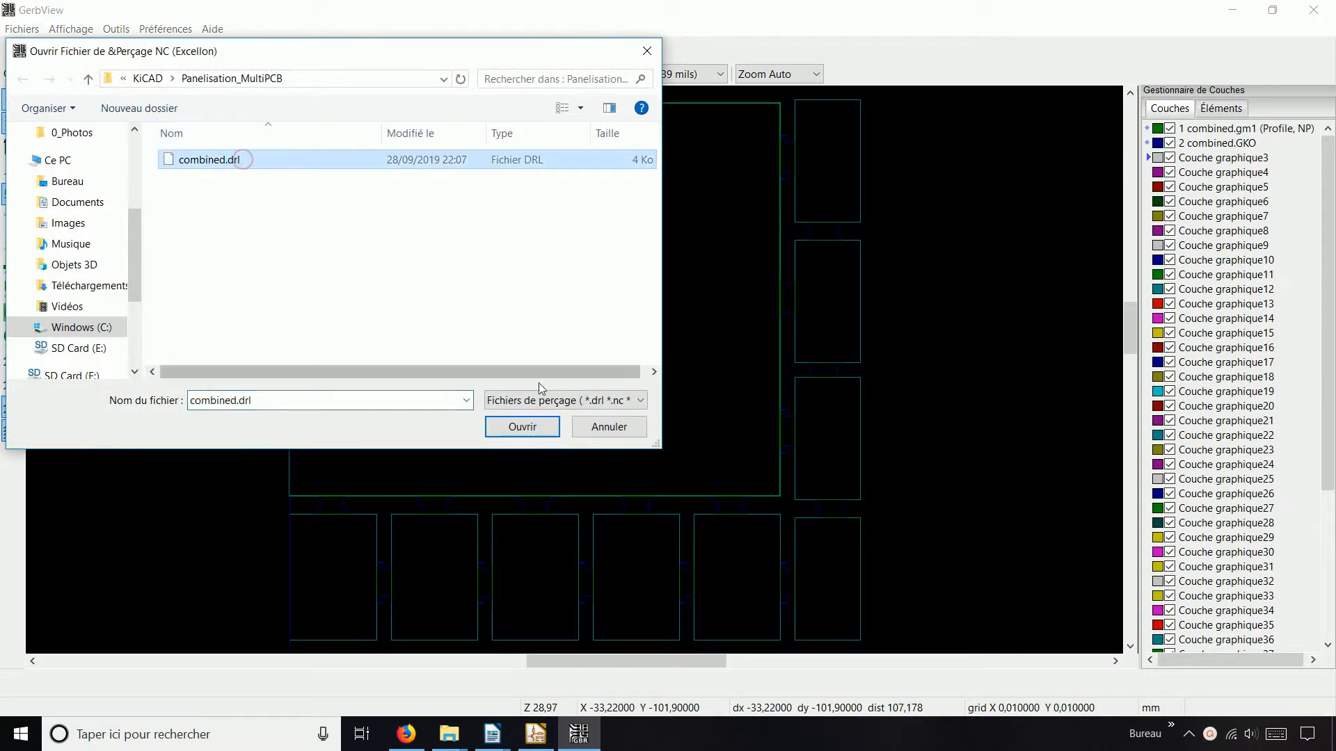
left_click(550, 426)
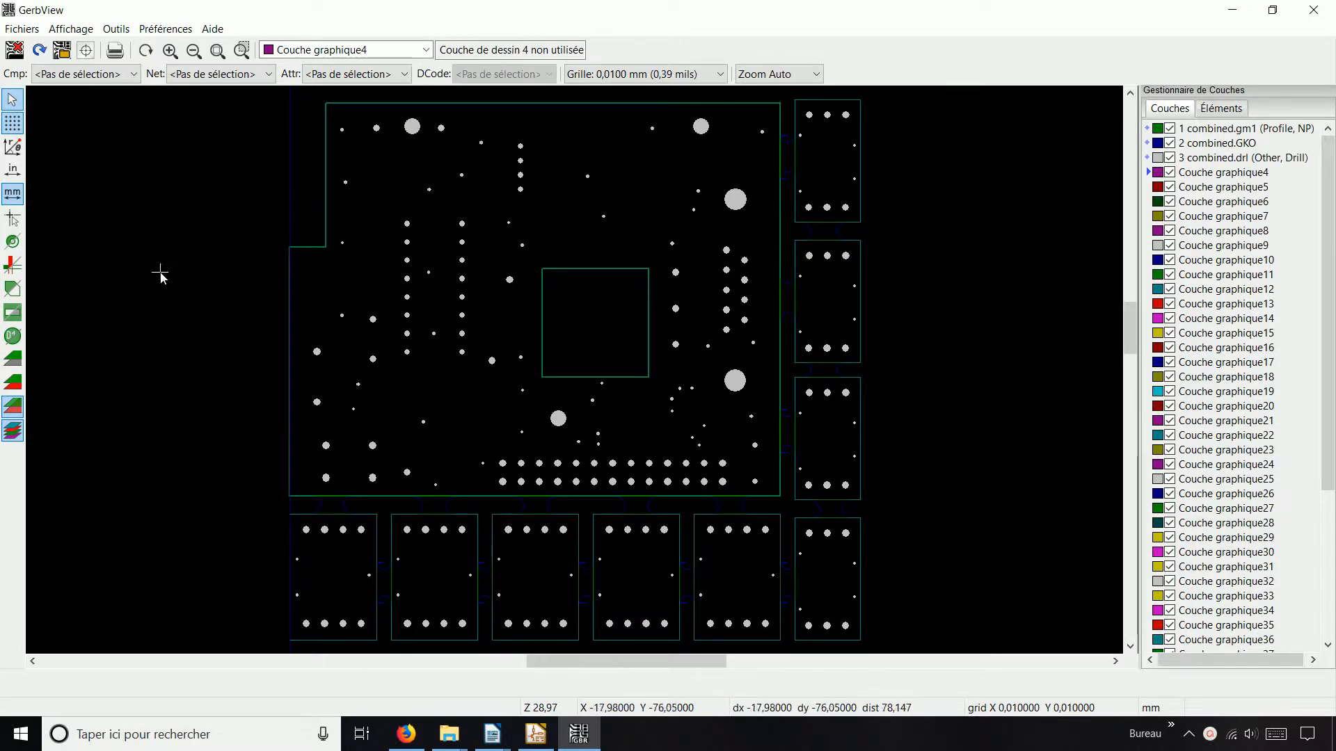
- Enable the full-window crosshair, zero the relative coordinates at the panel's upper-left corner, and inspect the panel toward its lower-right corner
left_click(14, 218)
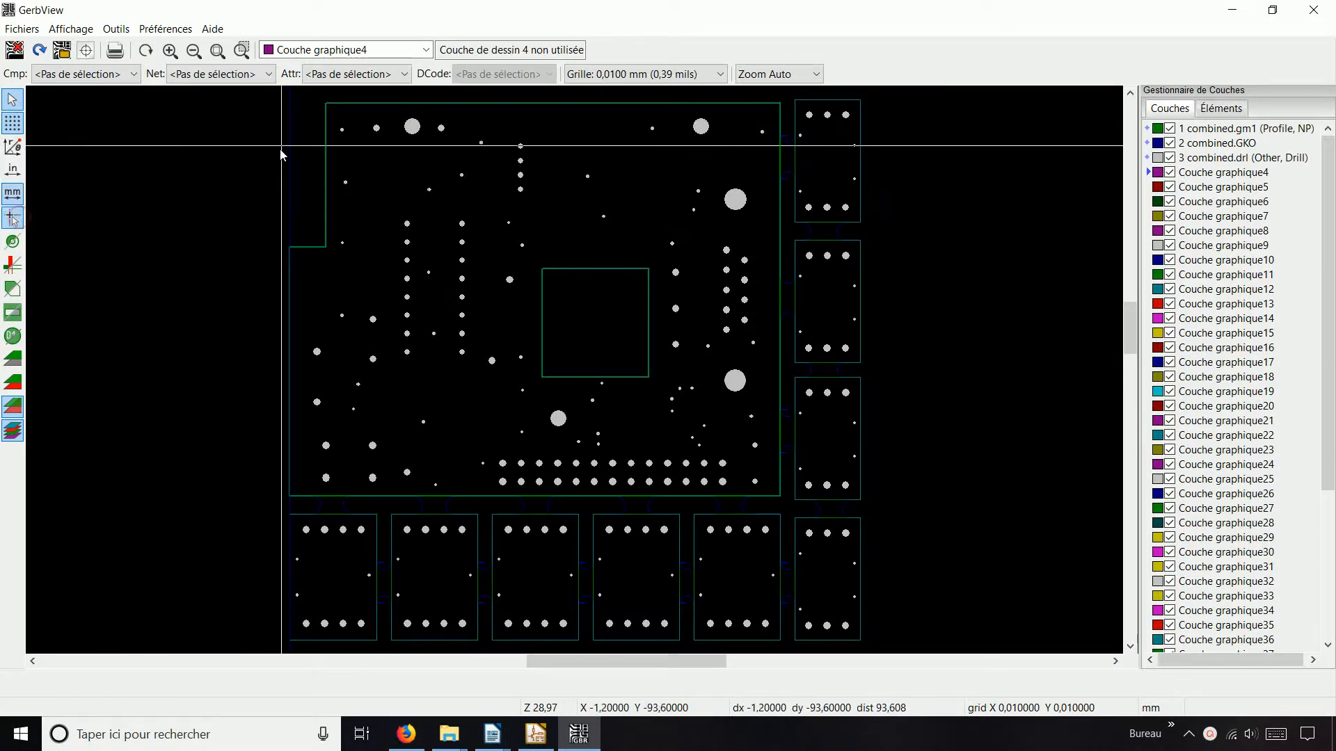
scroll(292, 105, "up", 1)
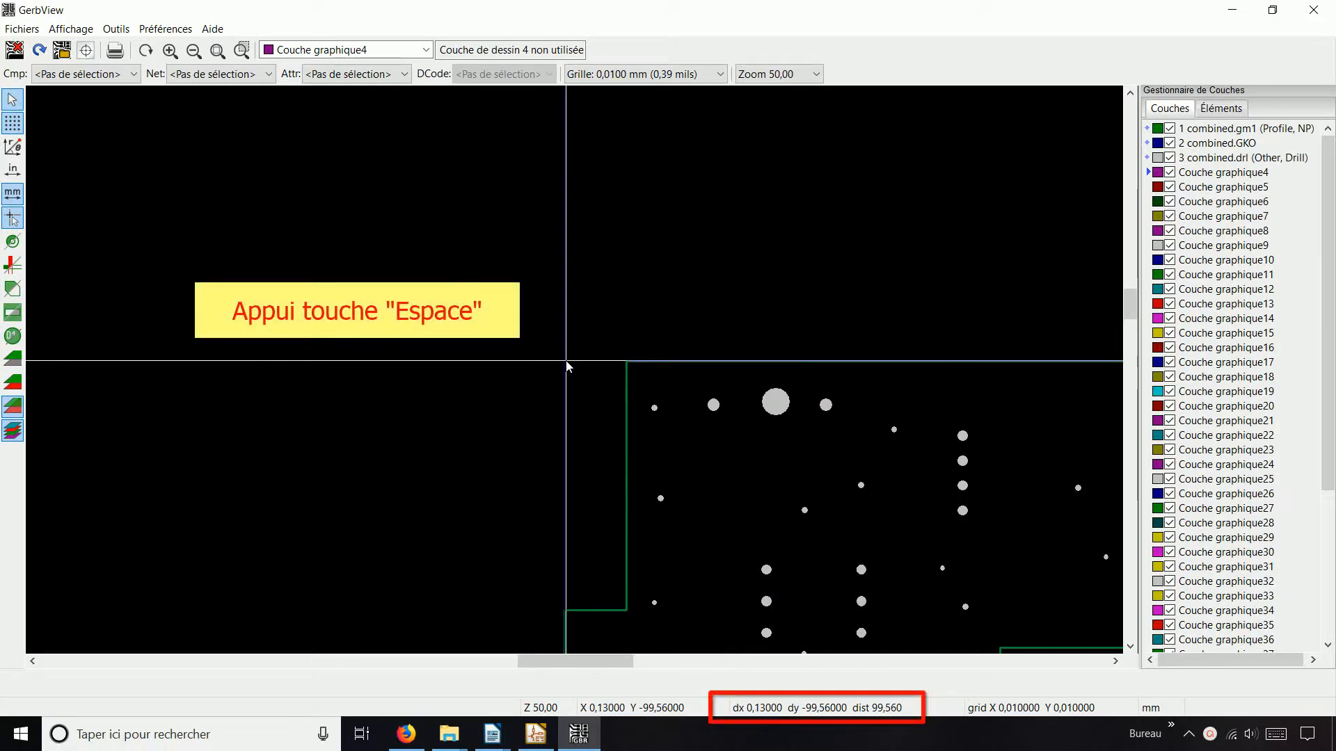
key("space")
scroll(567, 364, "down", 5)
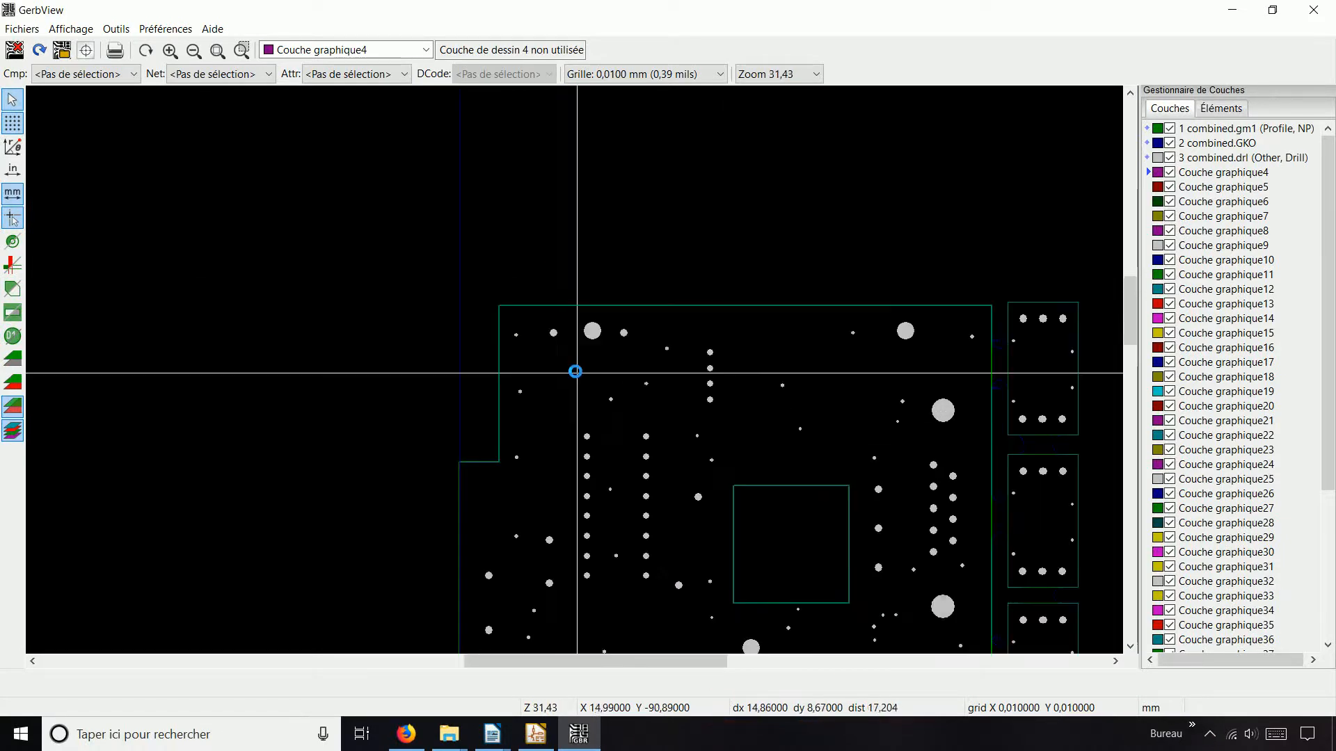
scroll(607, 403, "up", 8)
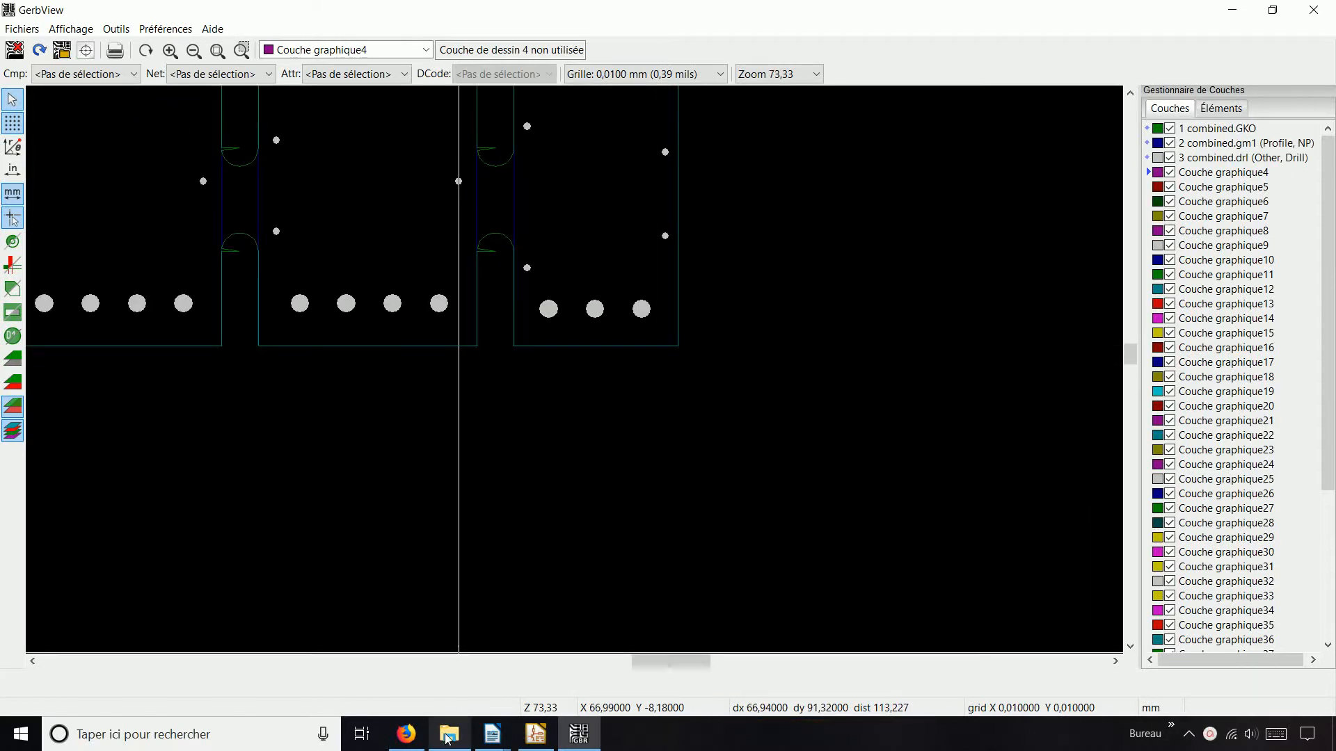
- In File Explorer, create a compressed folder named Gerber_Panelisation_MultiPCB inside the Panelisation_MultiPCB folder
left_click(448, 736)
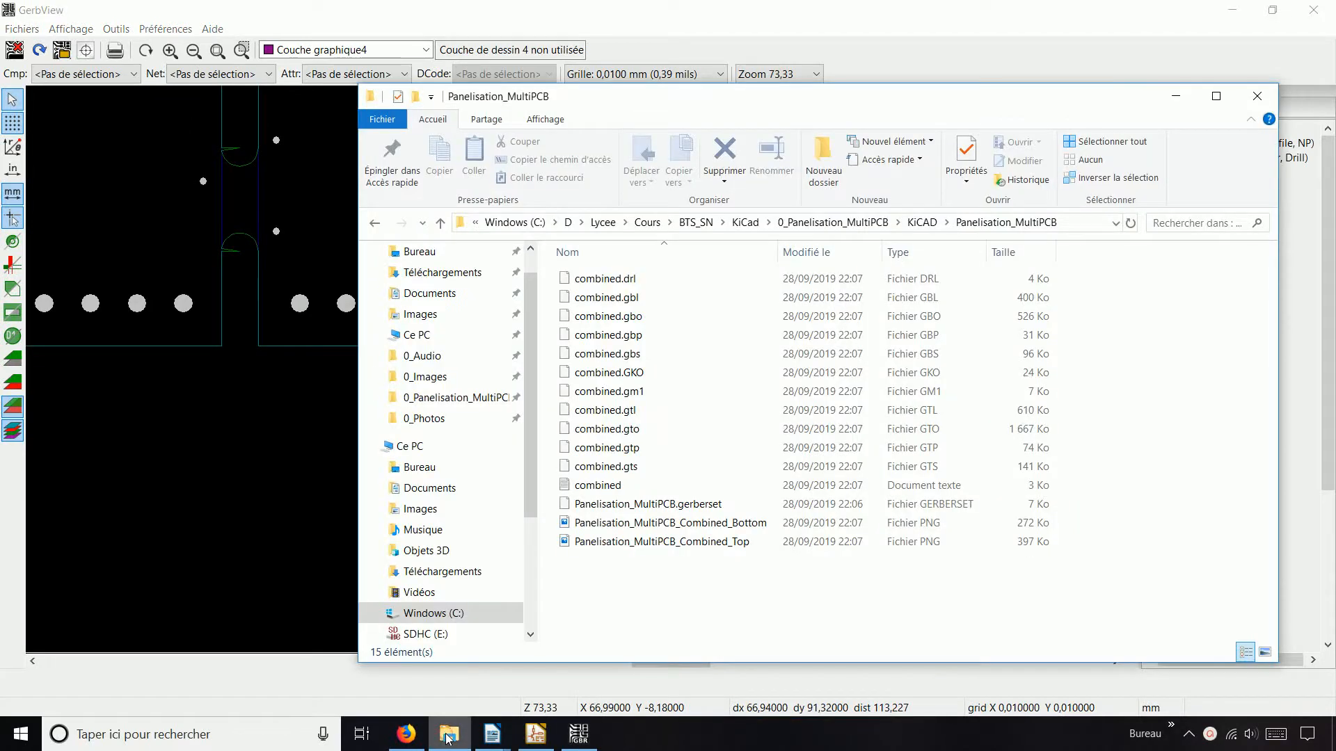
right_click(595, 570)
left_click(679, 525)
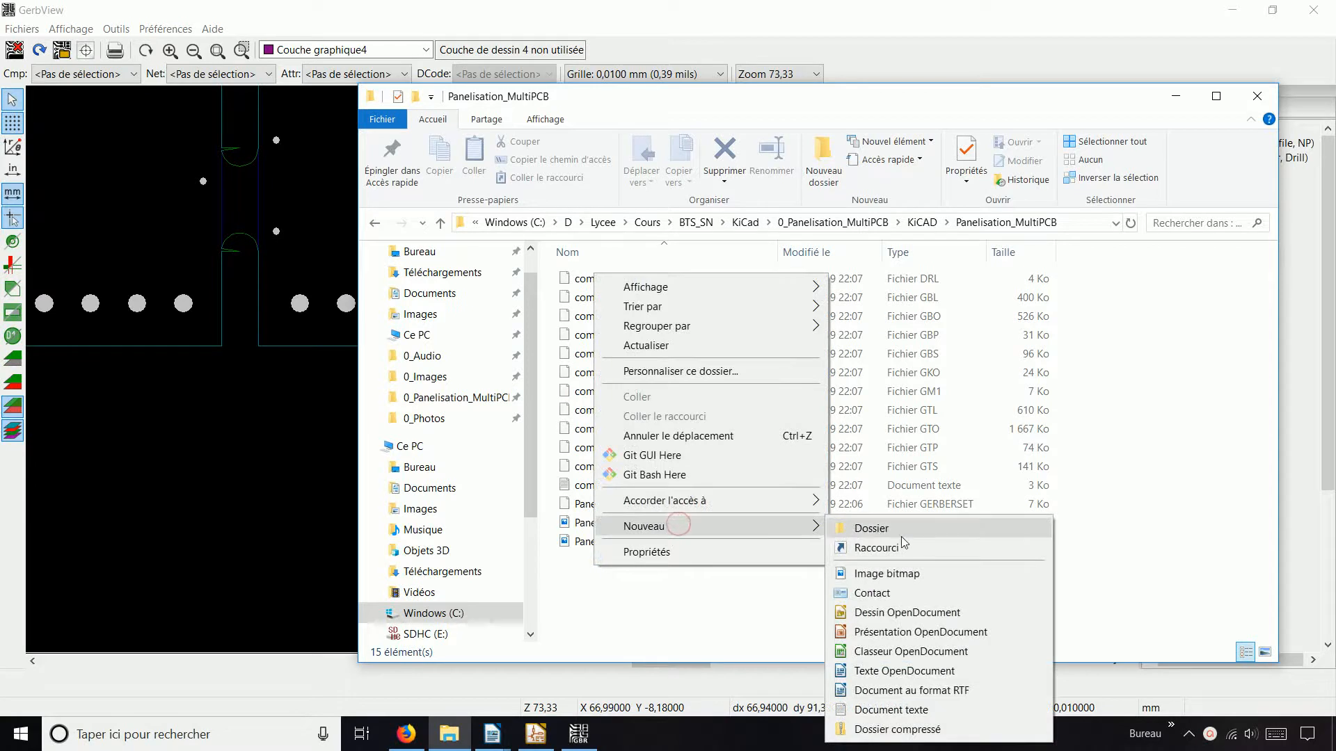
left_click(904, 729)
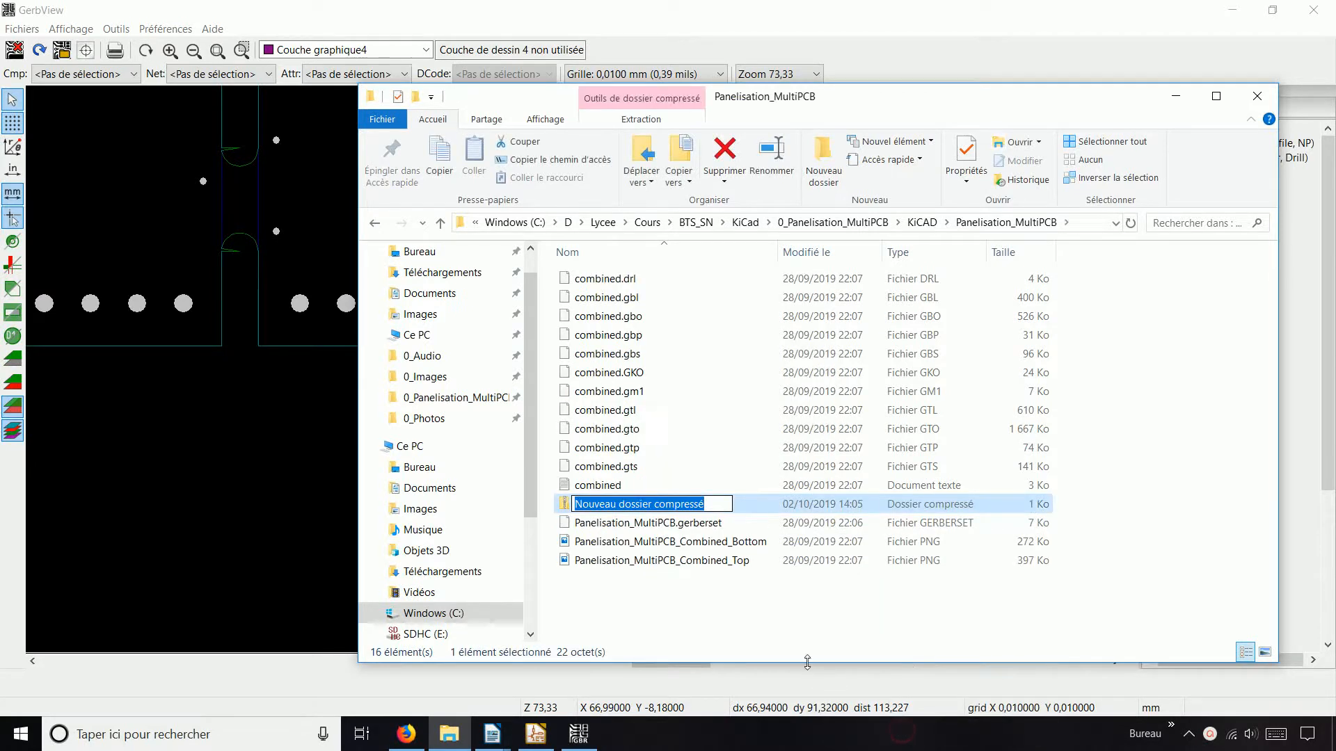
type("Gerber_Panelisation_MultiPCB")
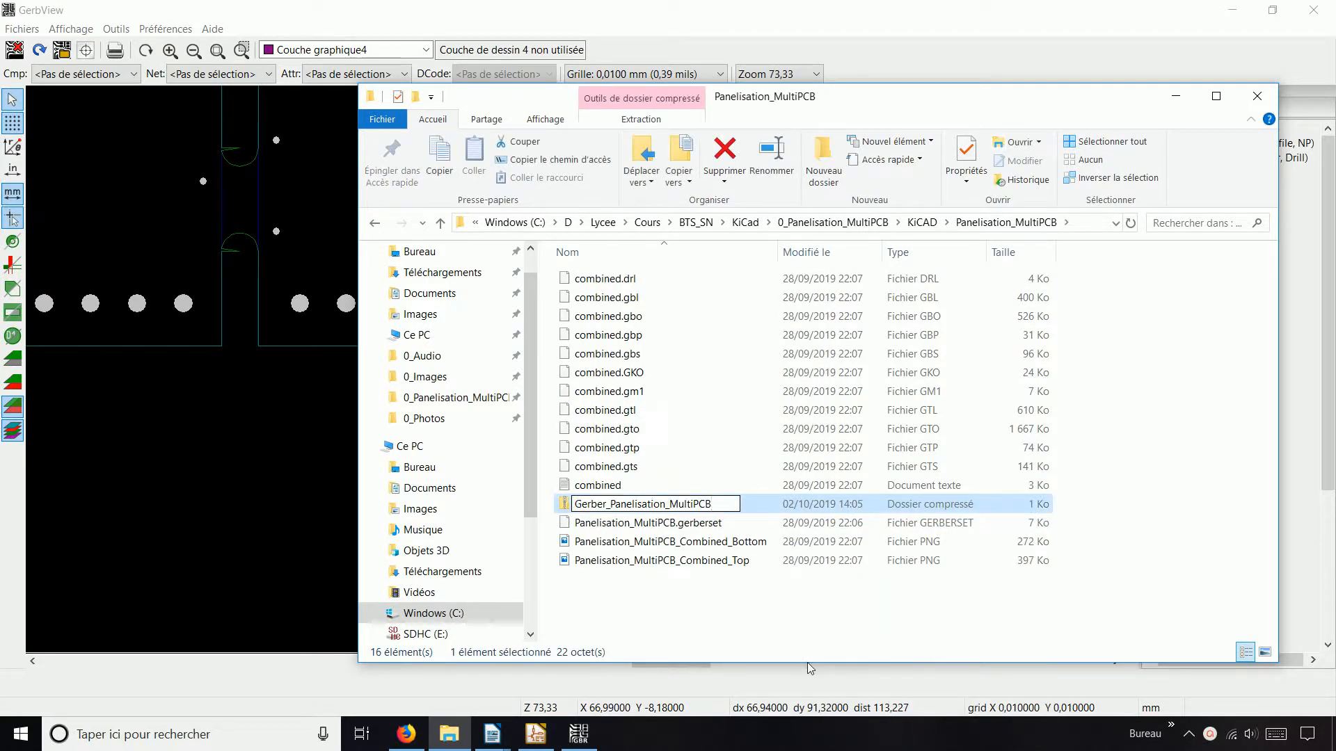
key("Return")
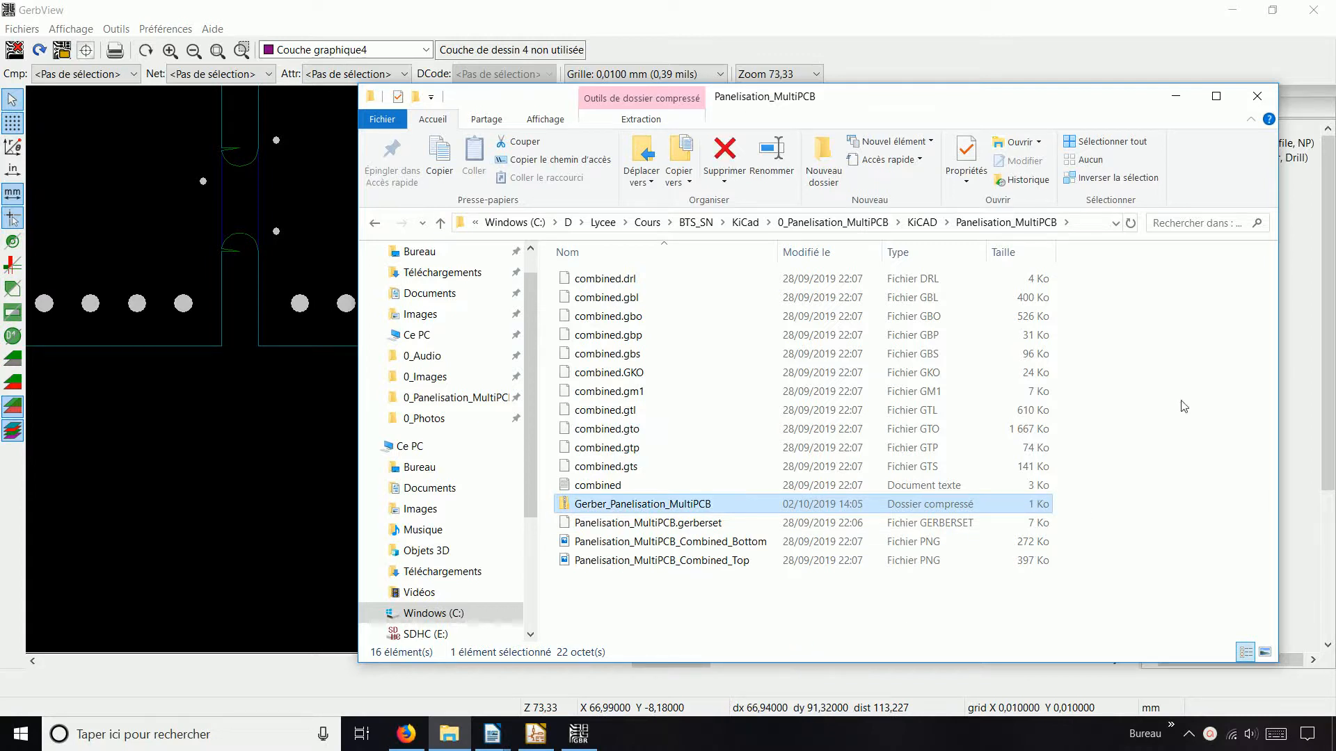
- Add all the combined Gerber, drill and text files to the Gerber_Panelisation_MultiPCB compressed folder
left_click_drag(1147, 284, 695, 485)
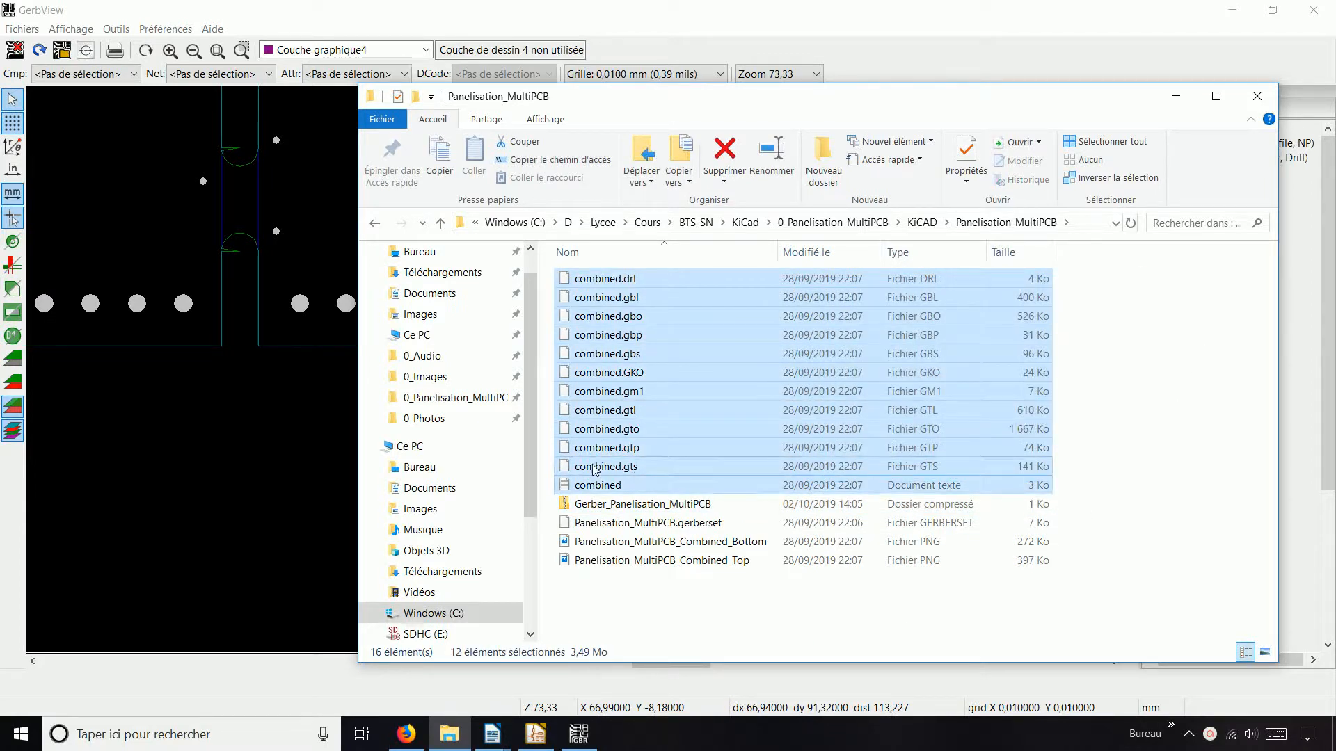
left_click_drag(590, 464, 620, 505)
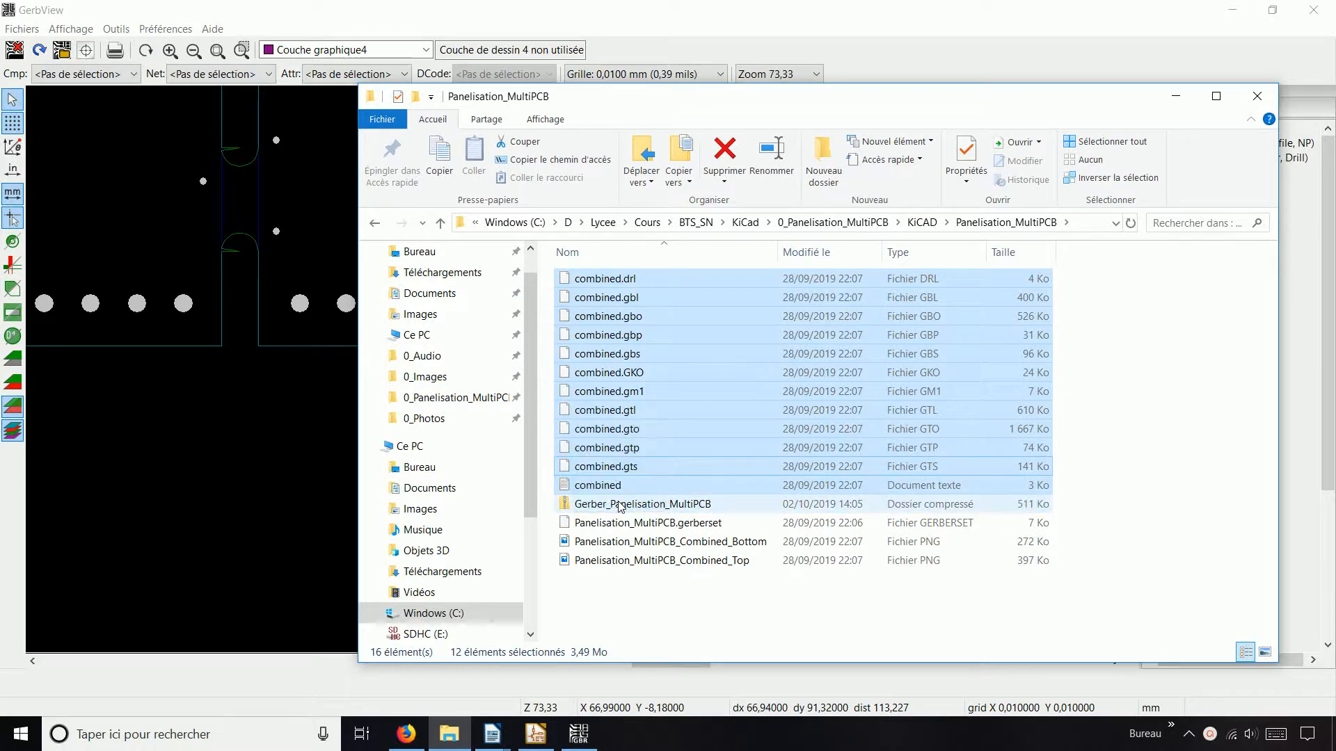
left_click(633, 600)
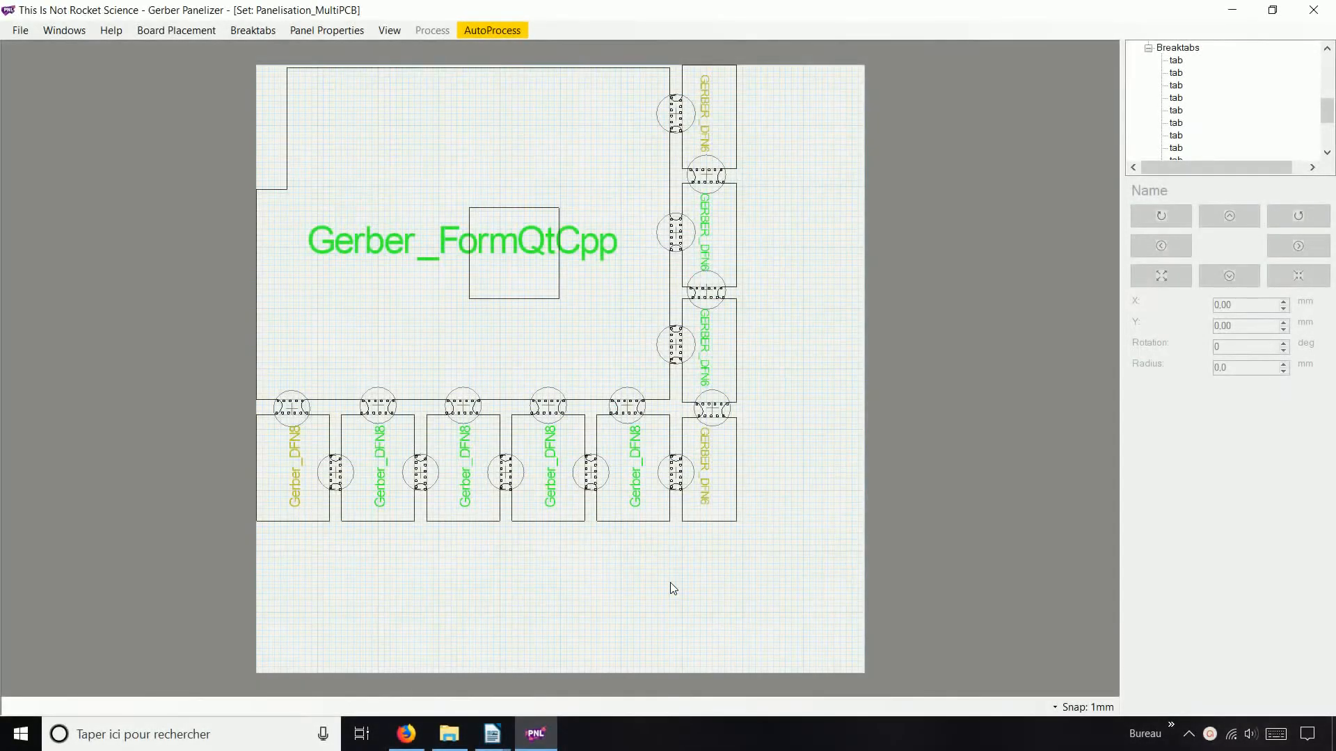
- Open Gerber Panelizer's help and workflow page and read its usage notes and known issues
left_click(109, 31)
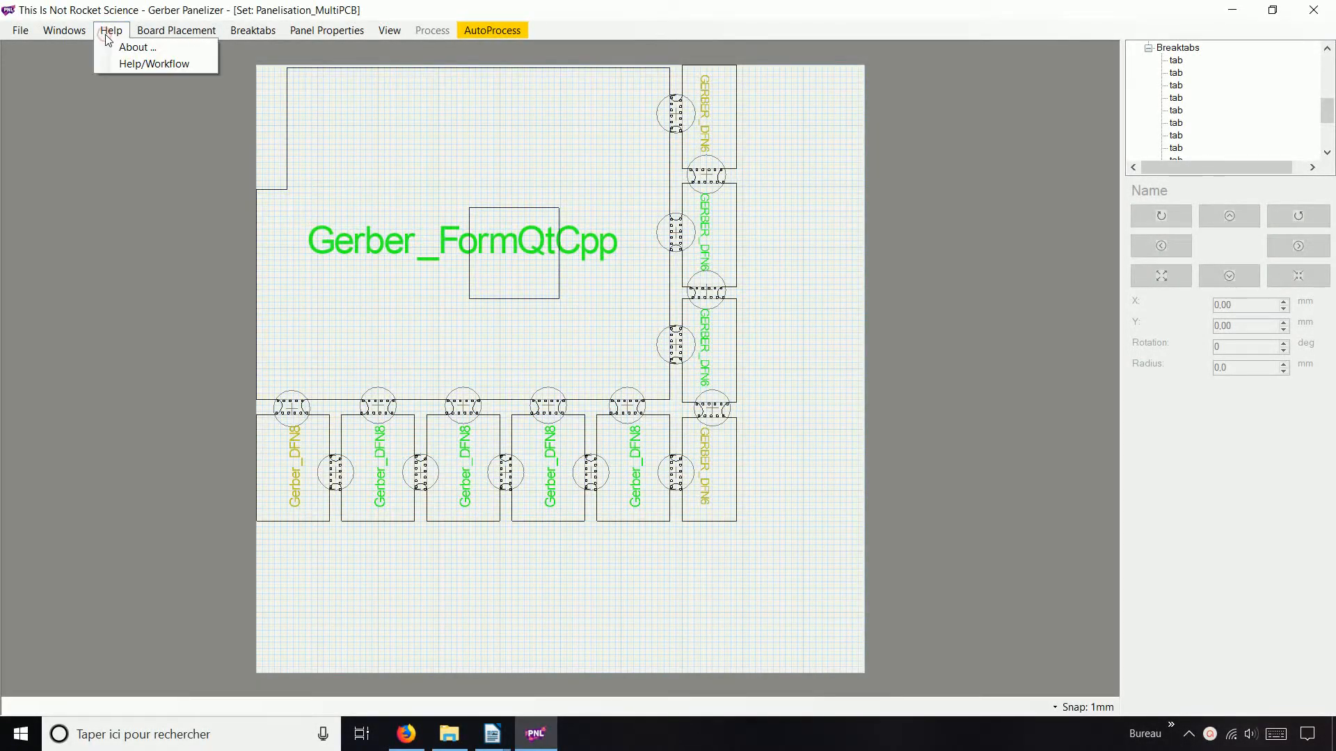
left_click(152, 63)
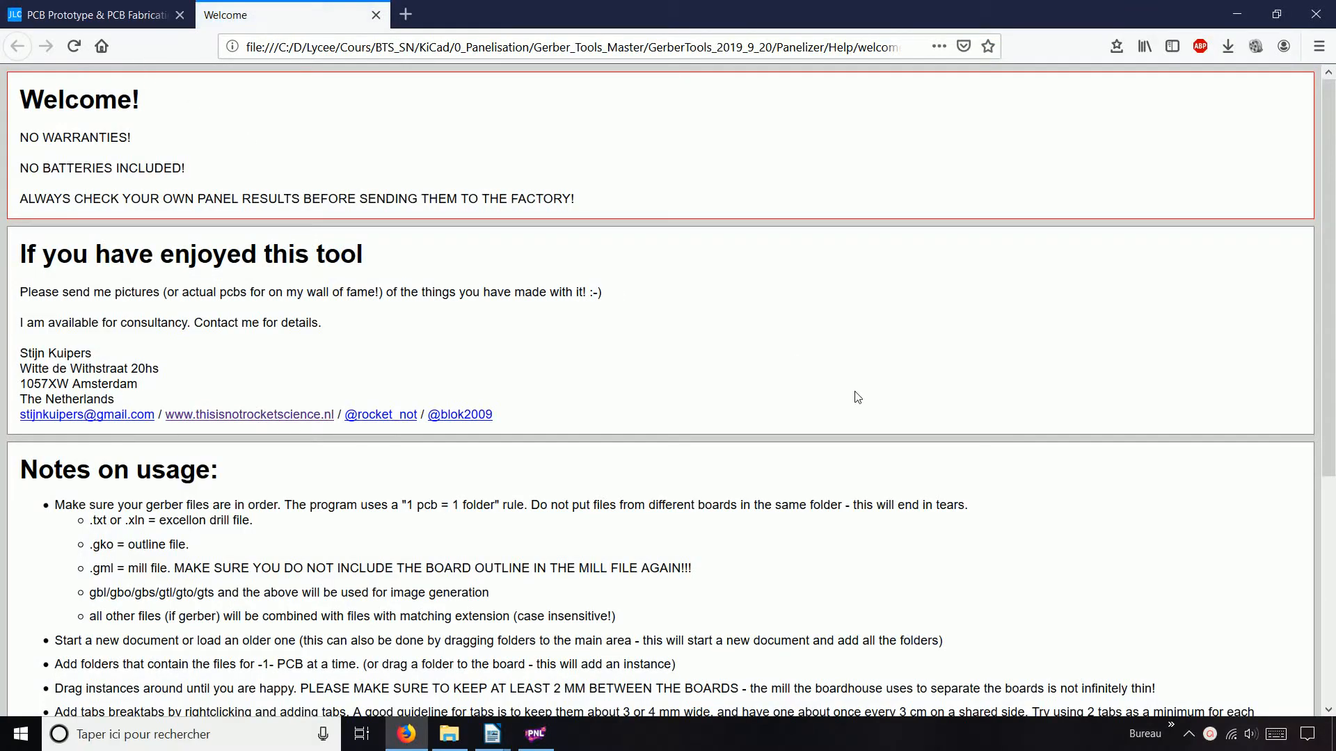
scroll(857, 397, "down", 5)
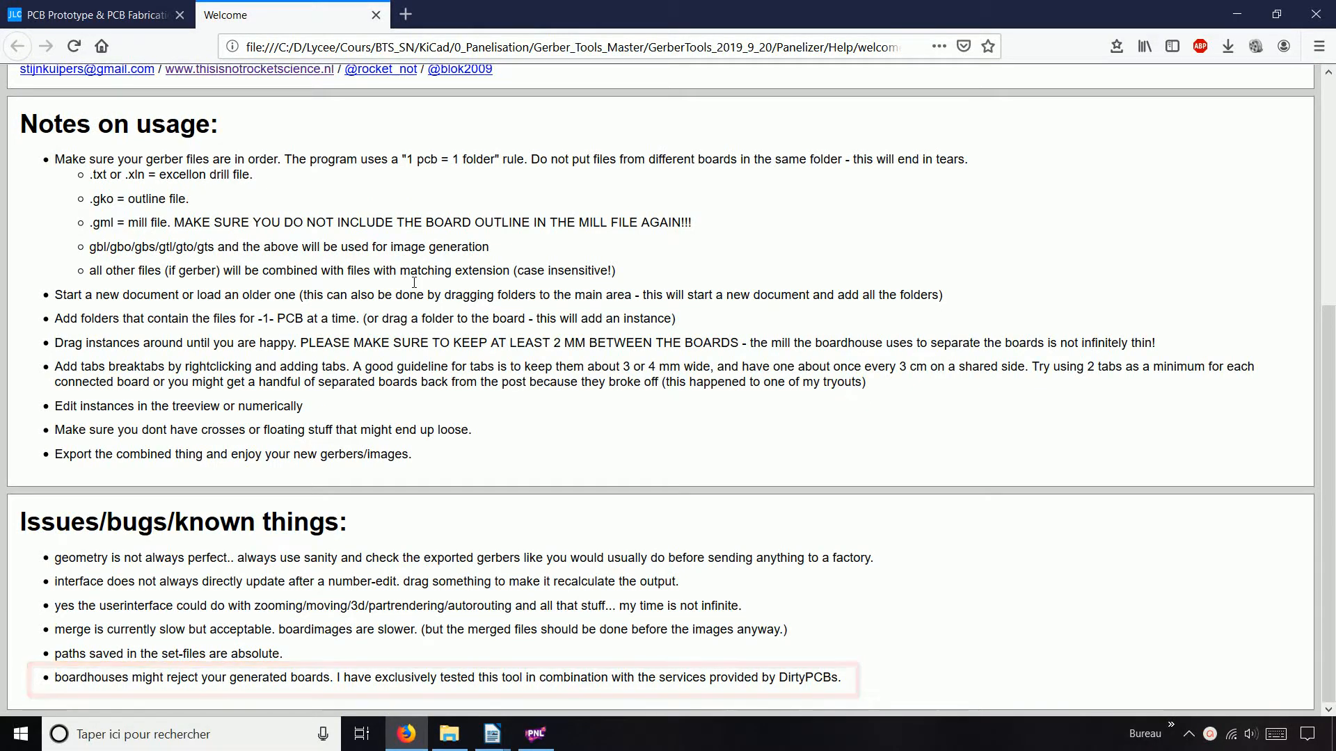
- Switch to the JLCPCB site, request a quote for a 100 x 100 mm two-layer PCB, and review the uploaded panel's order details
left_click(113, 21)
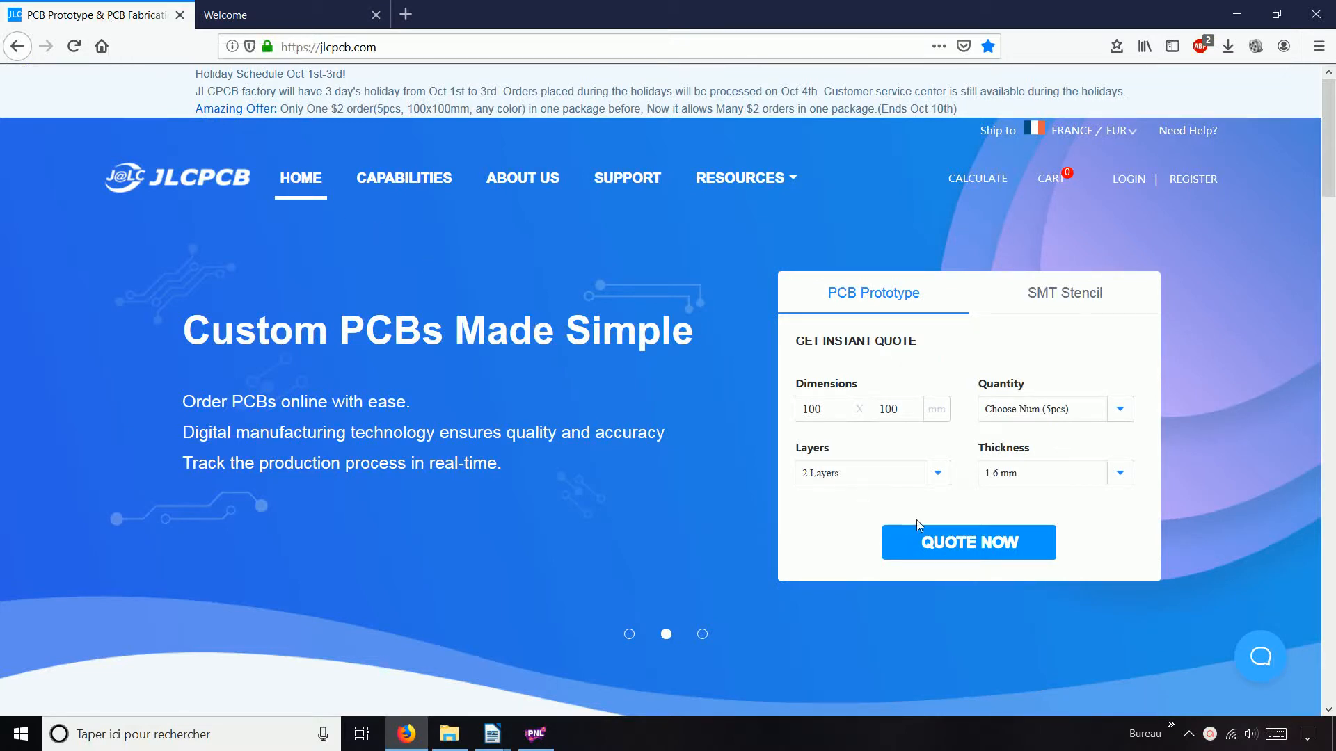
left_click(950, 545)
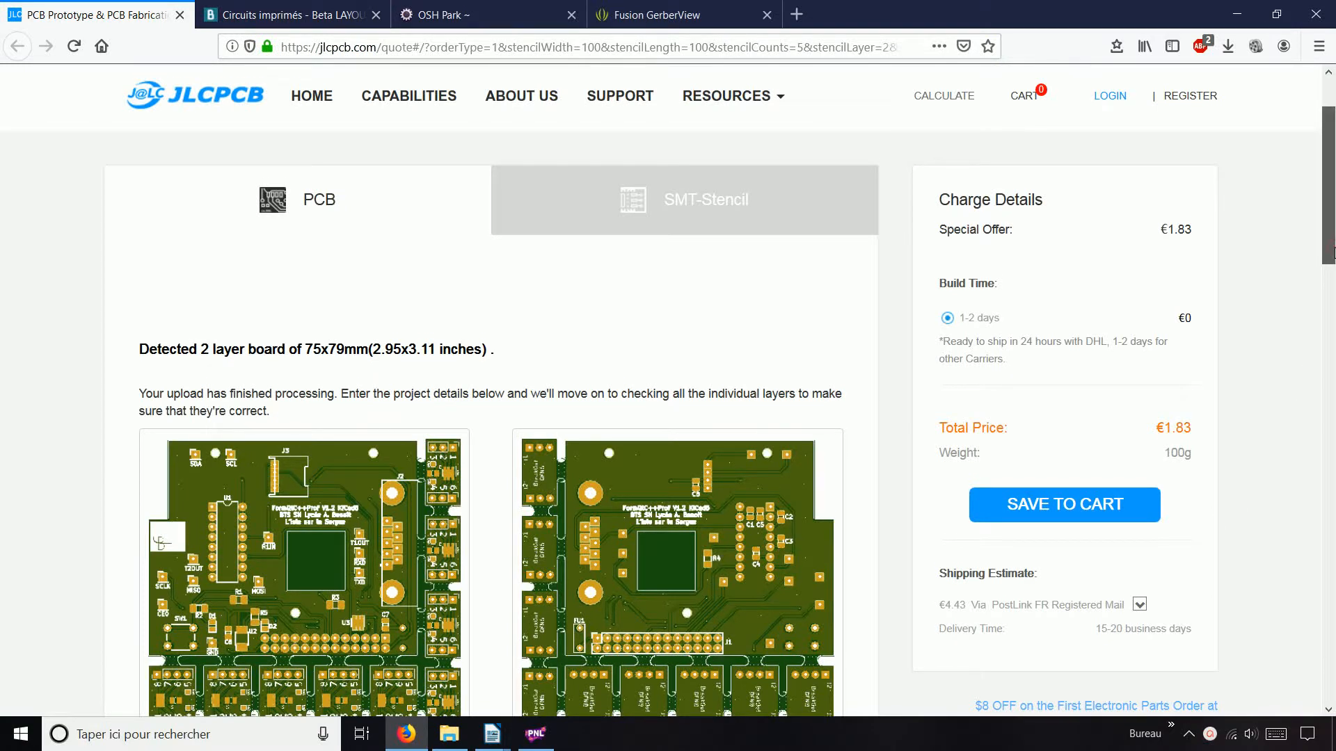
left_click_drag(1328, 252, 1333, 282)
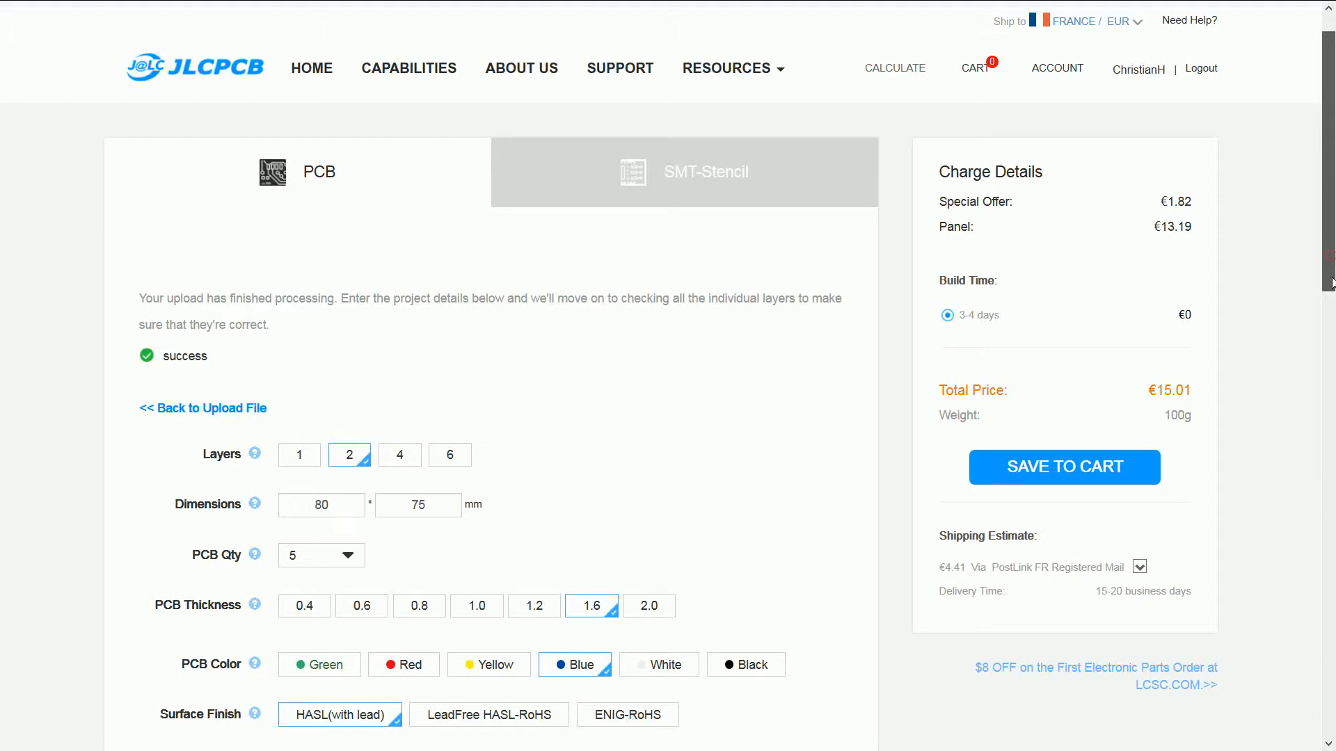
- On the Beta LAYOUT site, choose .GKO as the outline file for the uploaded panel and continue
left_click(318, 17)
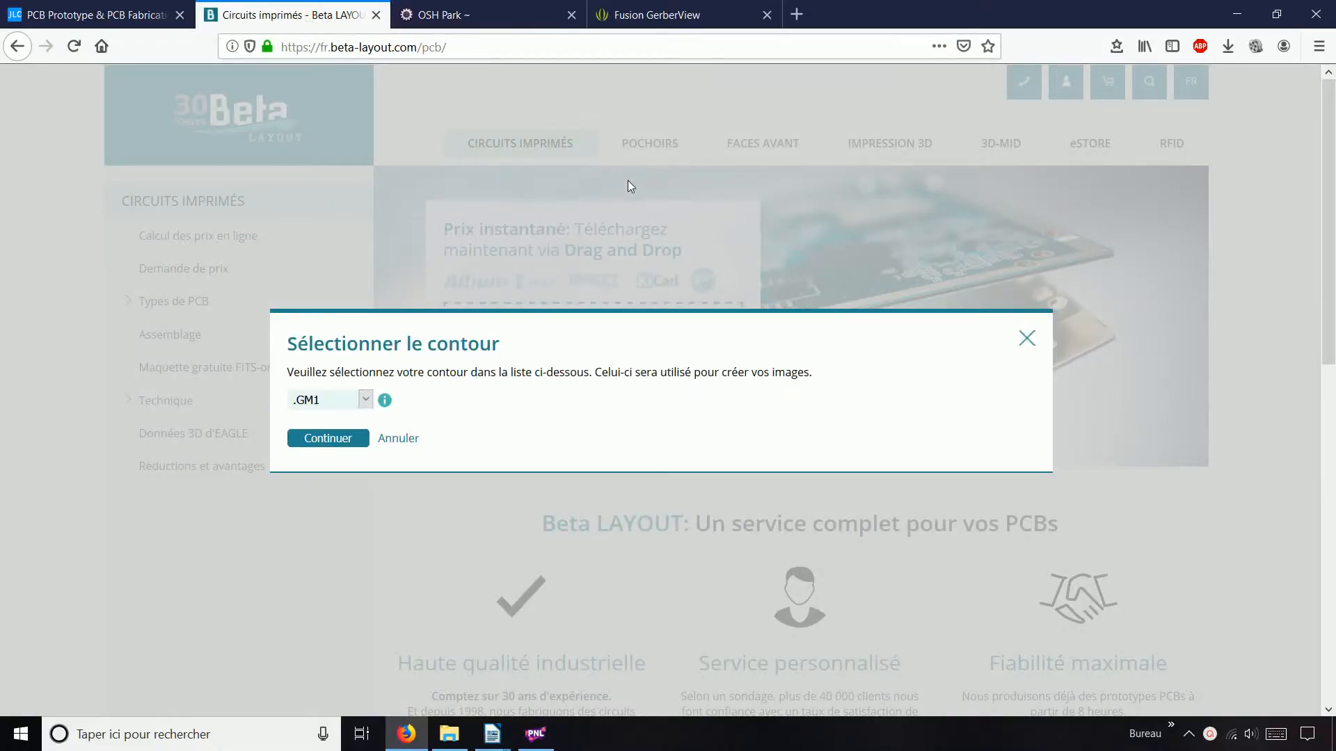
left_click(366, 400)
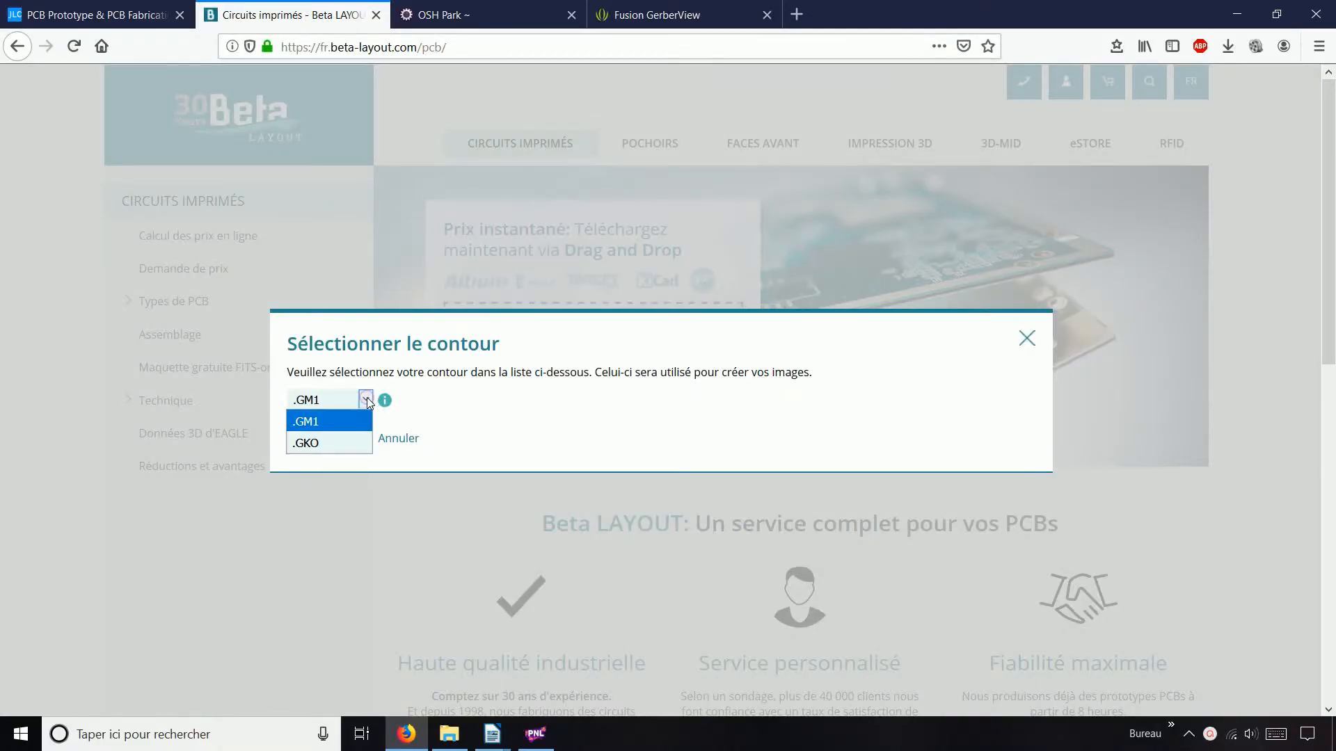
left_click(332, 442)
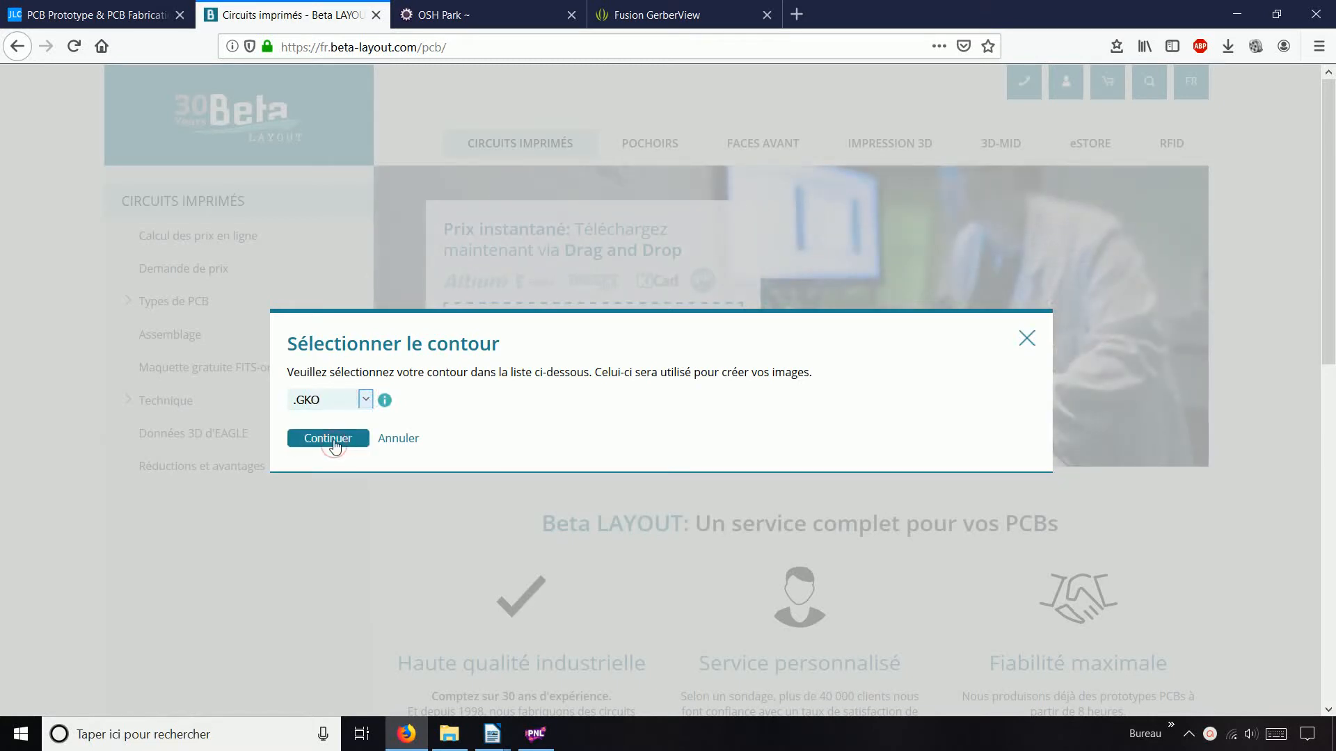
left_click(329, 439)
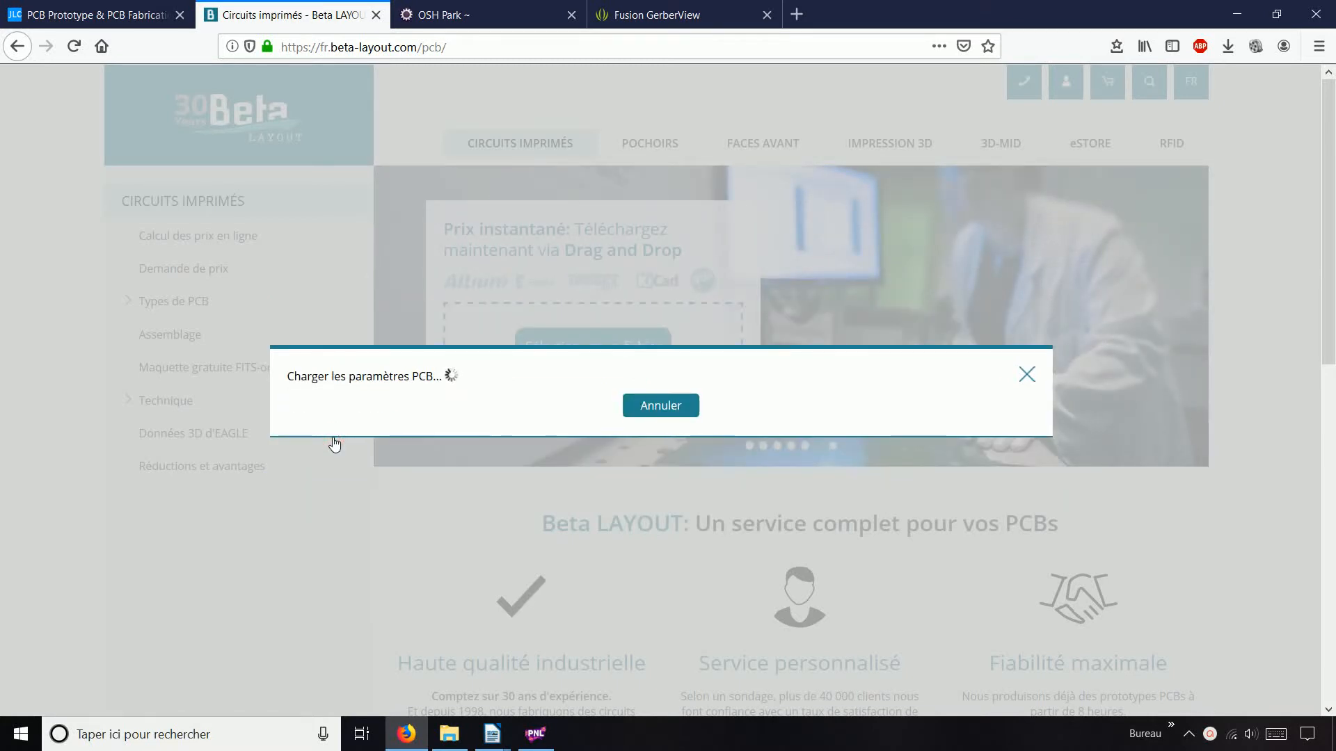
- Check the panel's board previews on OSH Park, and inspect its top and bottom sides in Seeed Studio's Gerber Viewer
left_click(516, 19)
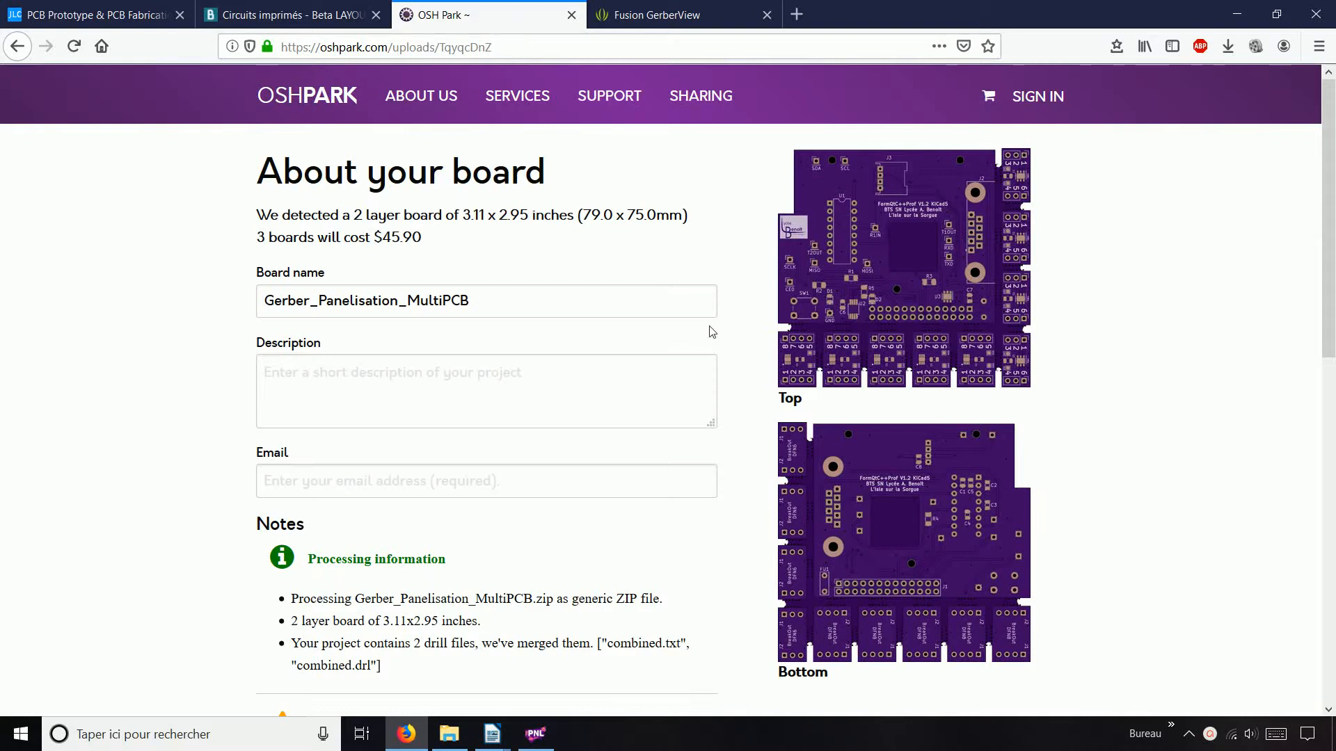
left_click(646, 19)
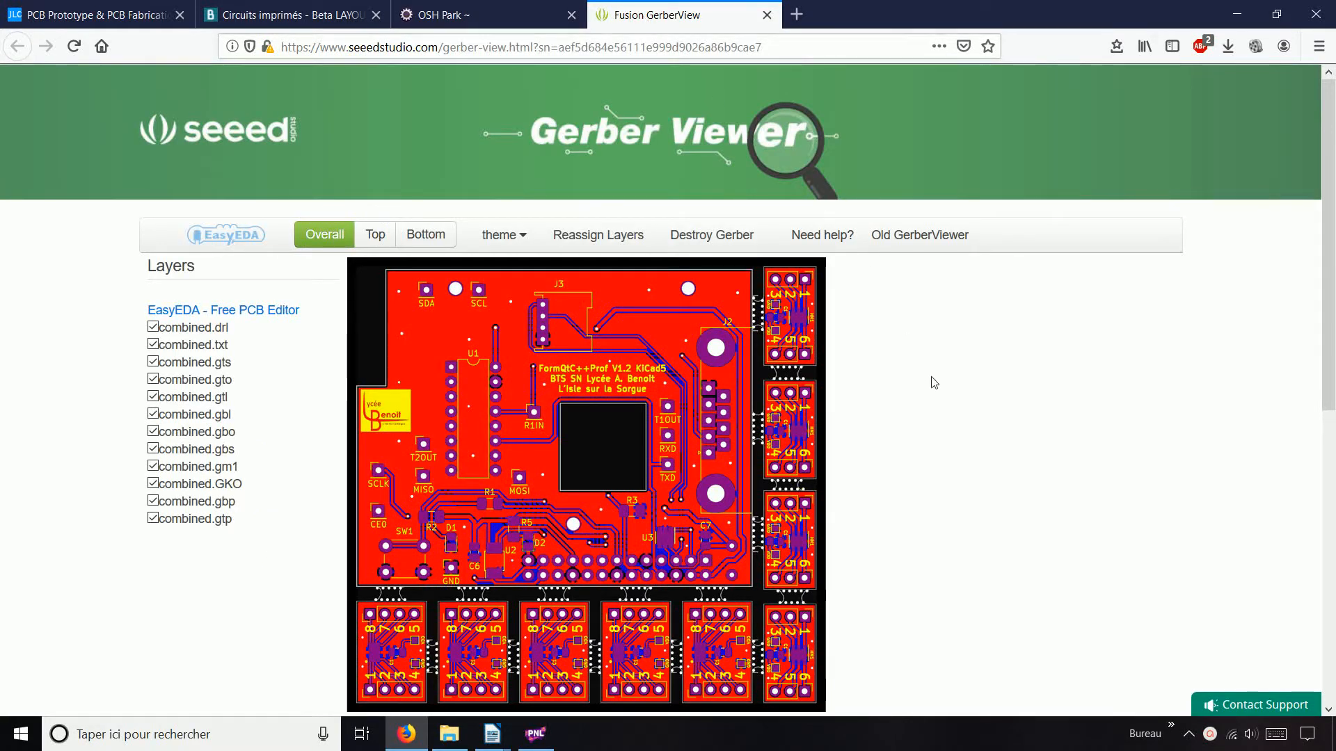
left_click(385, 244)
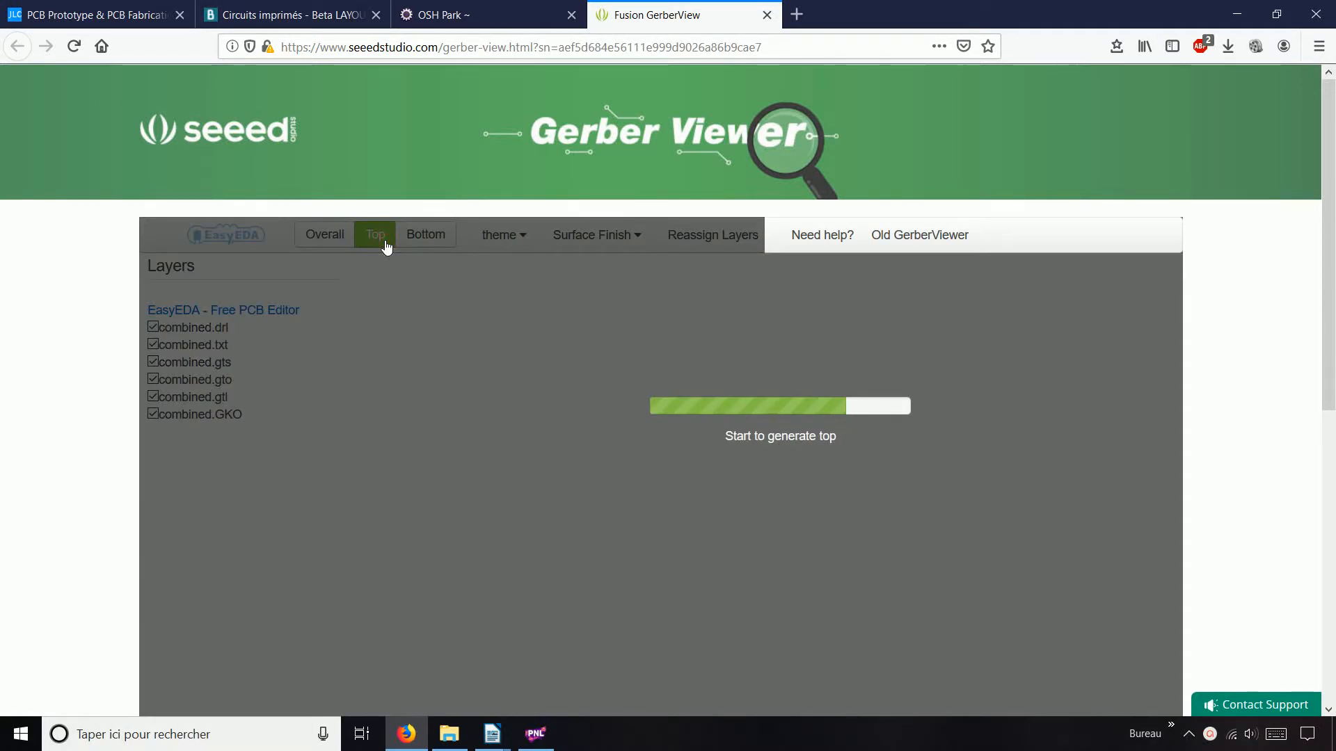
scroll(620, 382, "down", 2)
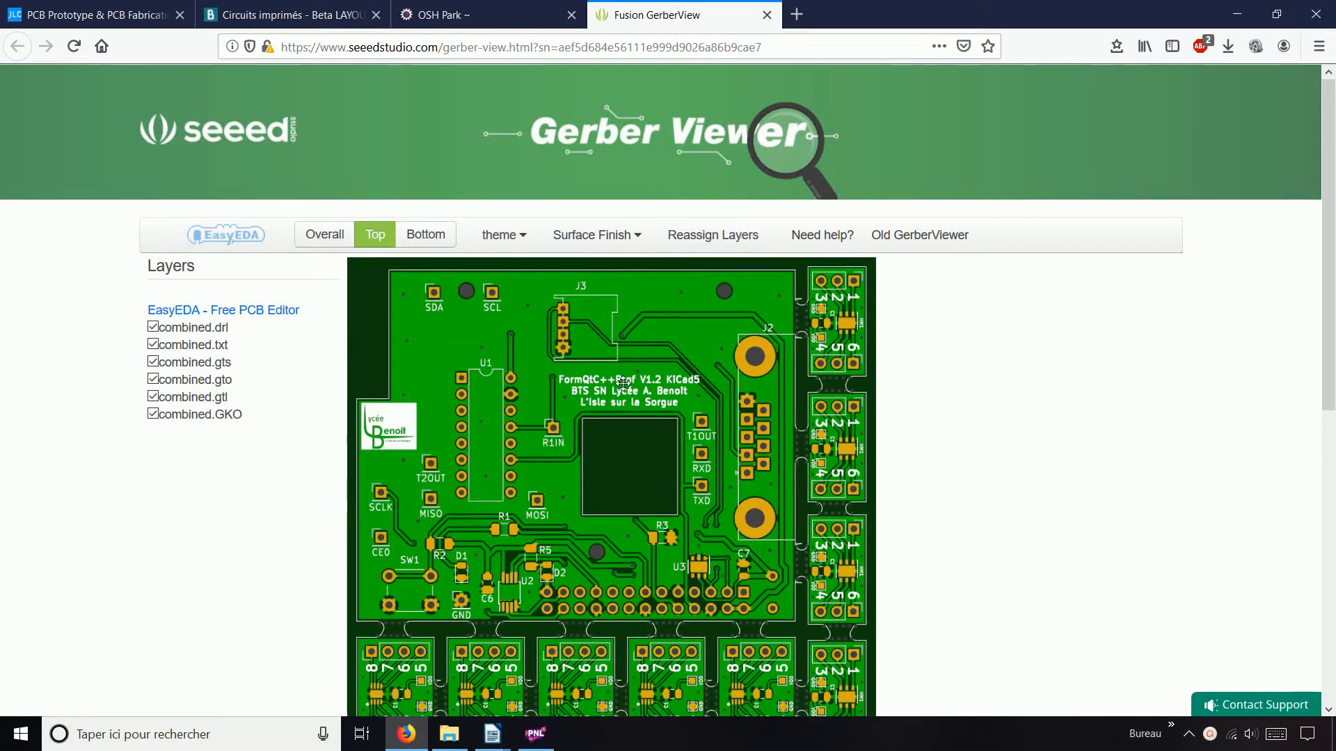
left_click(441, 238)
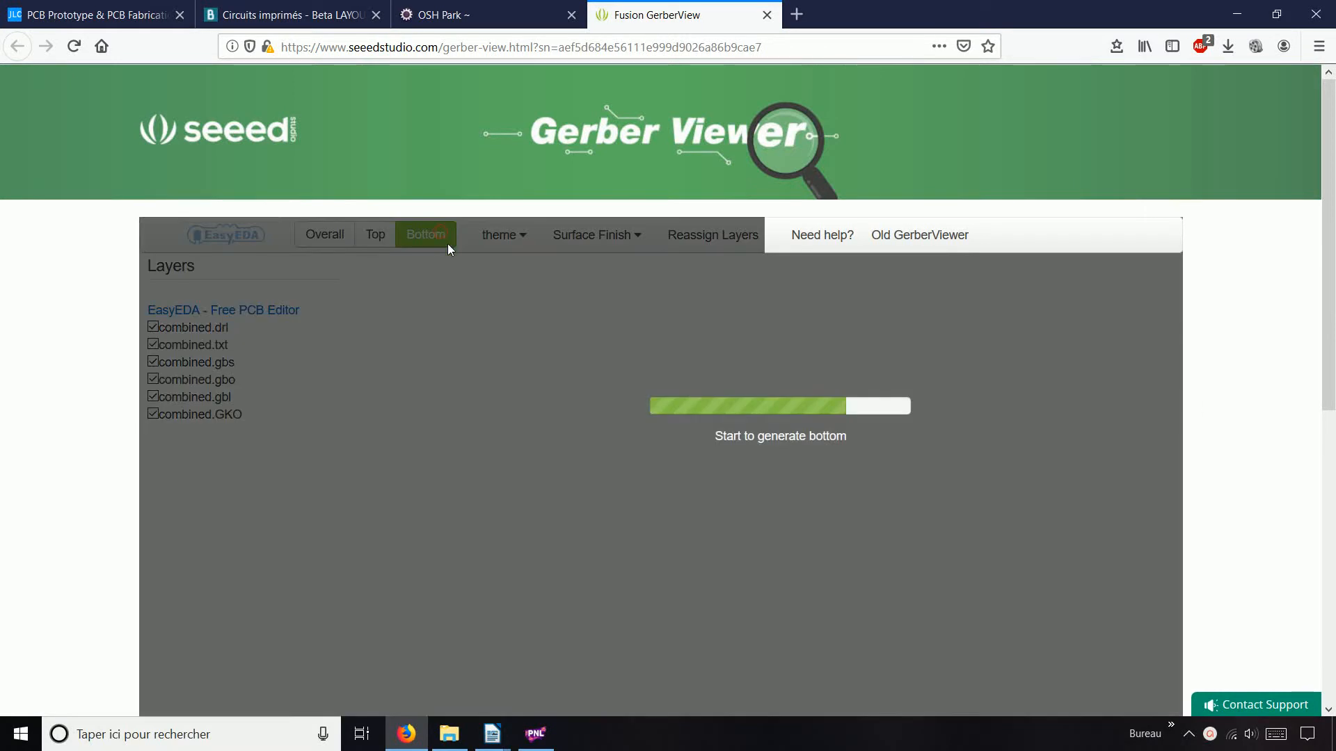
scroll(724, 415, "down", 2)
scroll(724, 415, "down", 2)
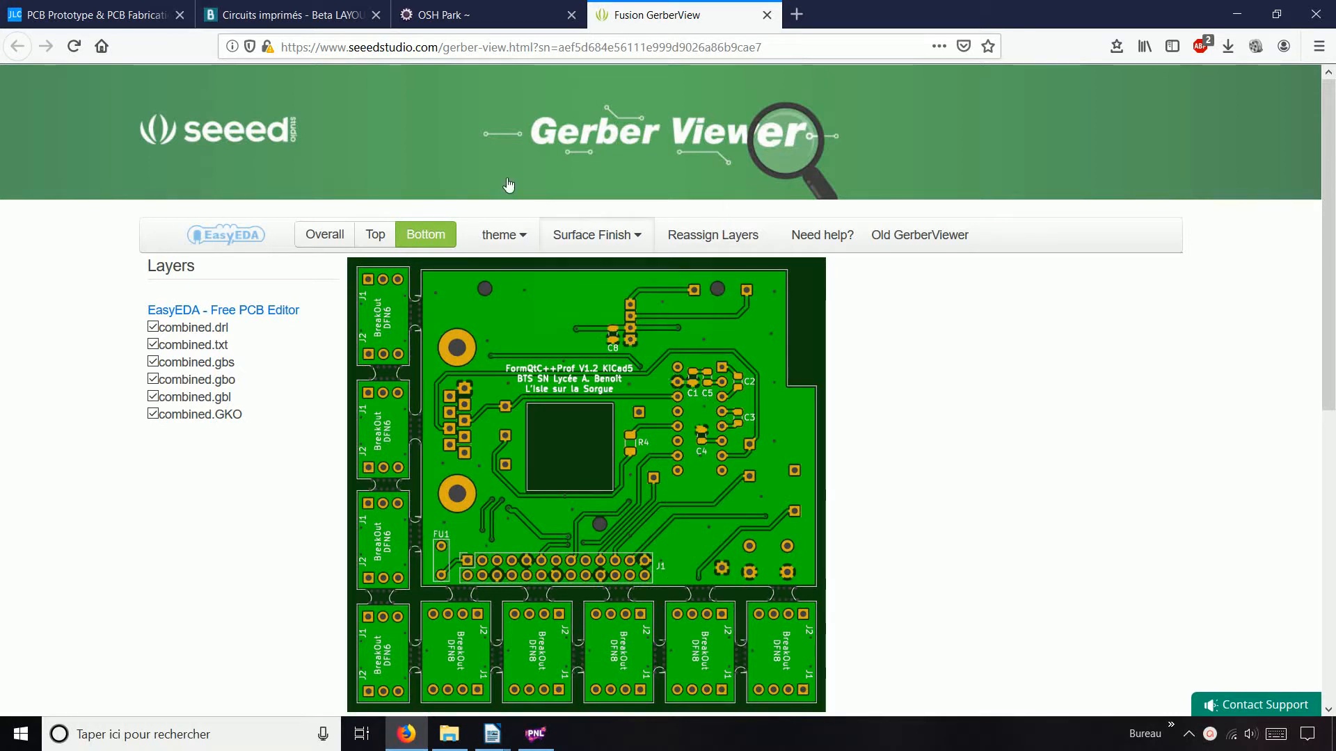
- On the Beta LAYOUT configurator, enlarge the panel preview and examine the top, bottom and stencil images
left_click(285, 14)
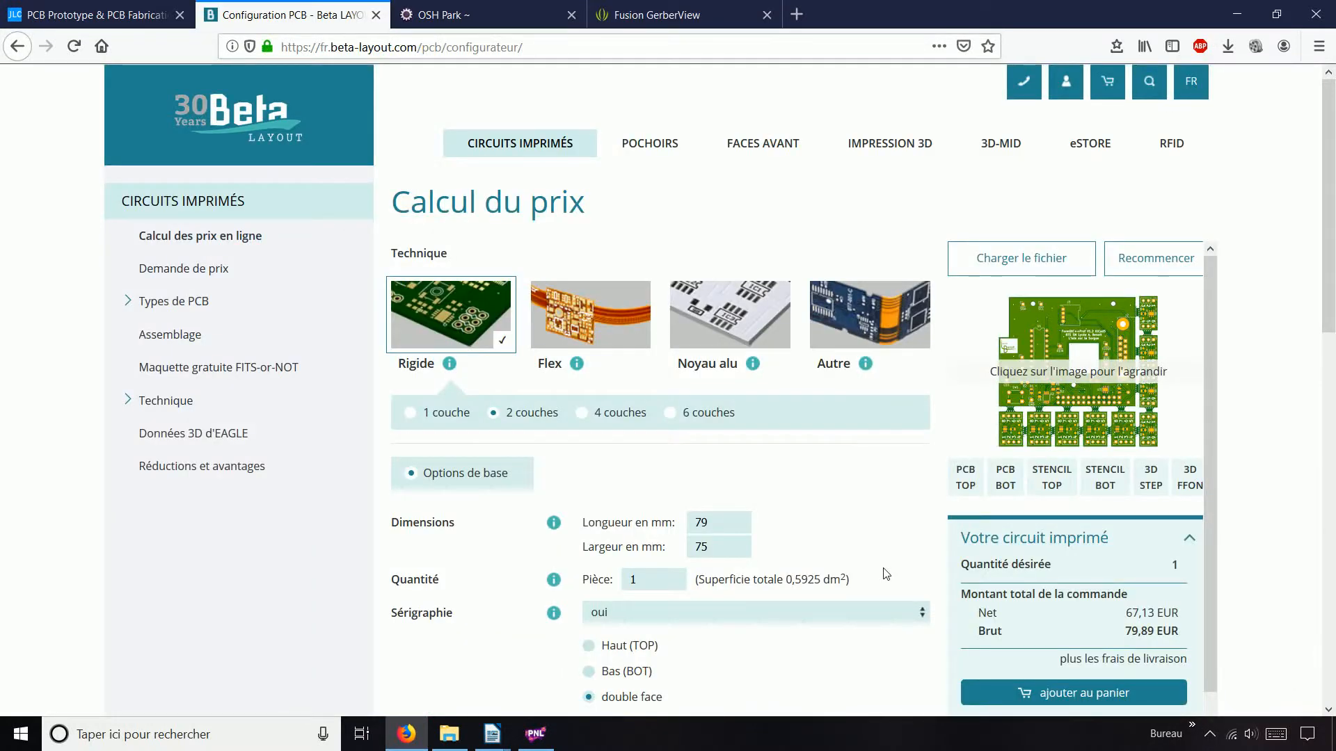
left_click(1103, 378)
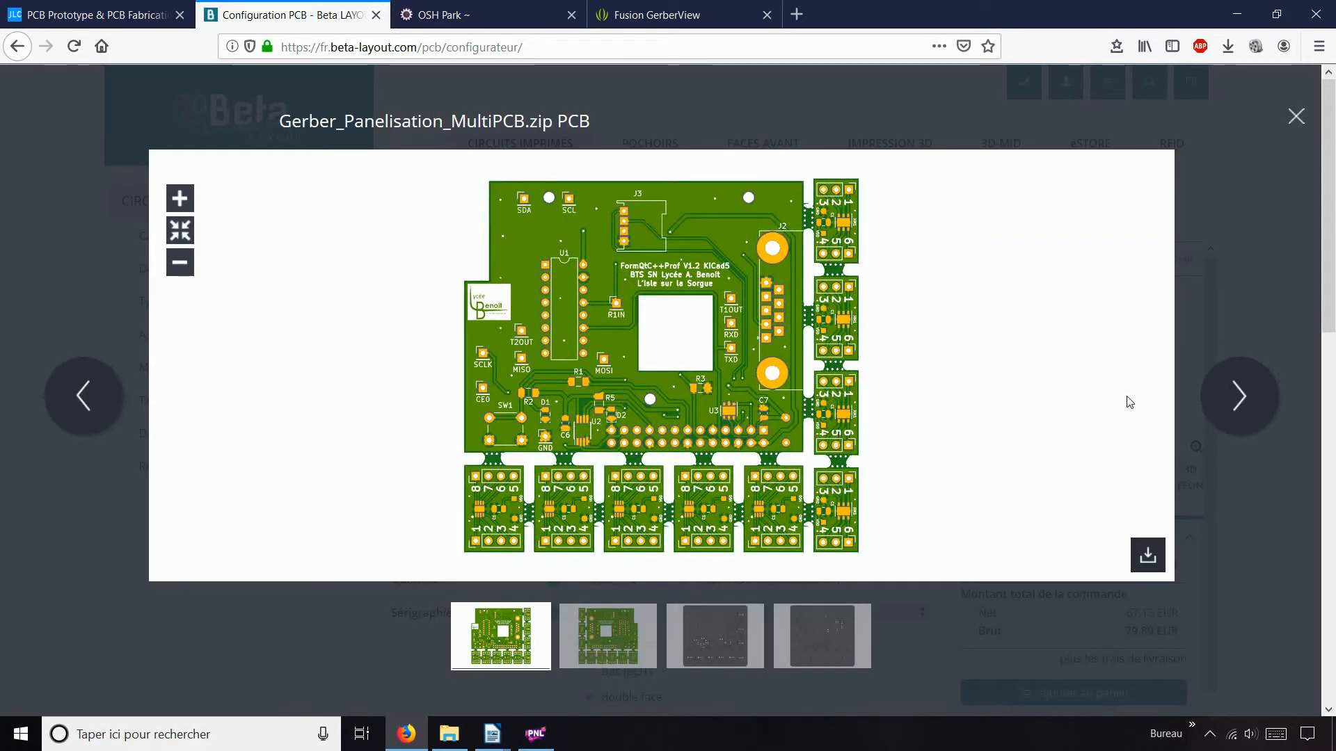
left_click(1241, 397)
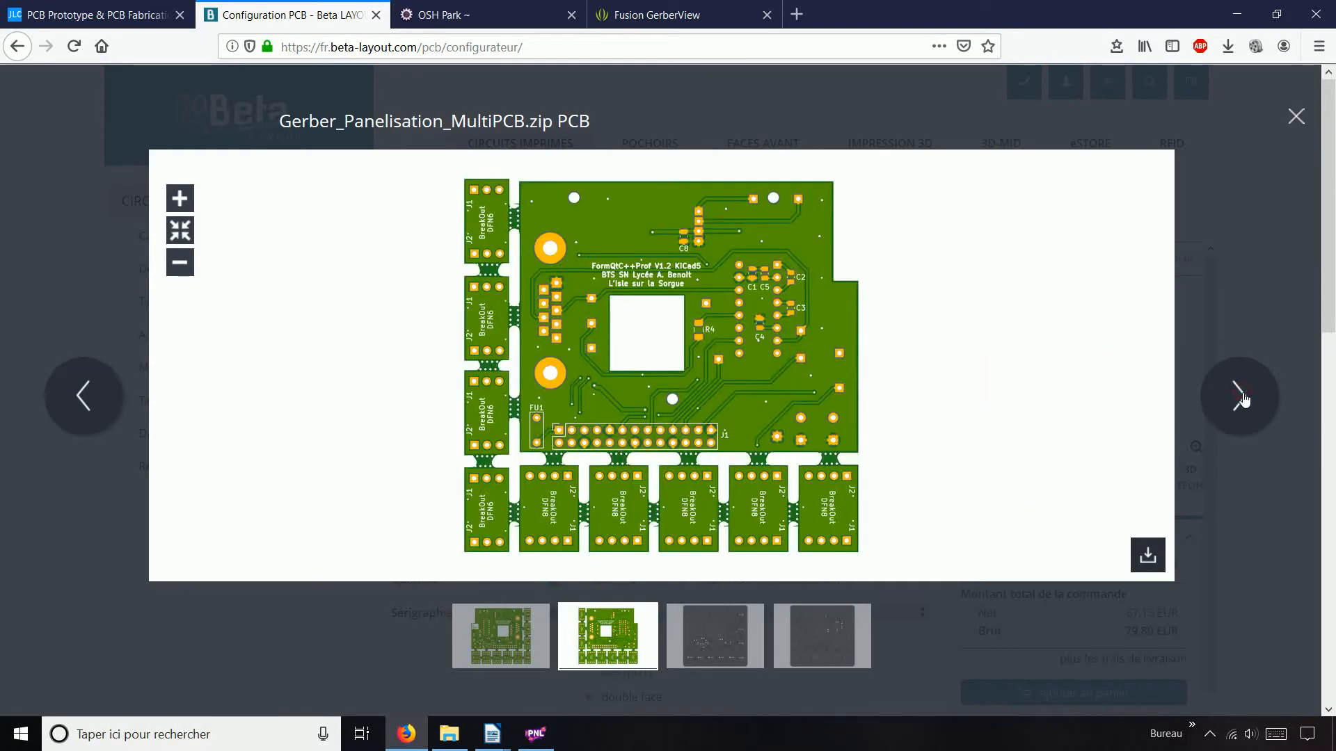
left_click(1241, 398)
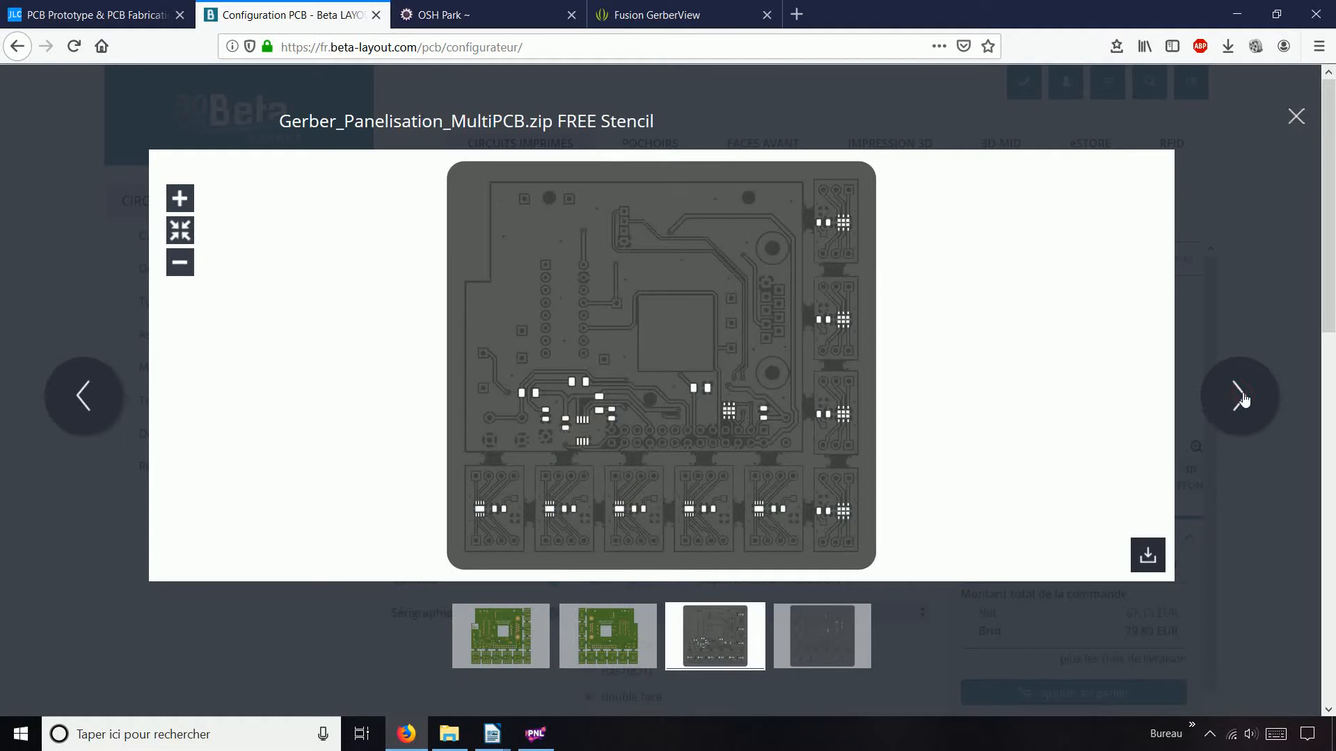
left_click(1241, 397)
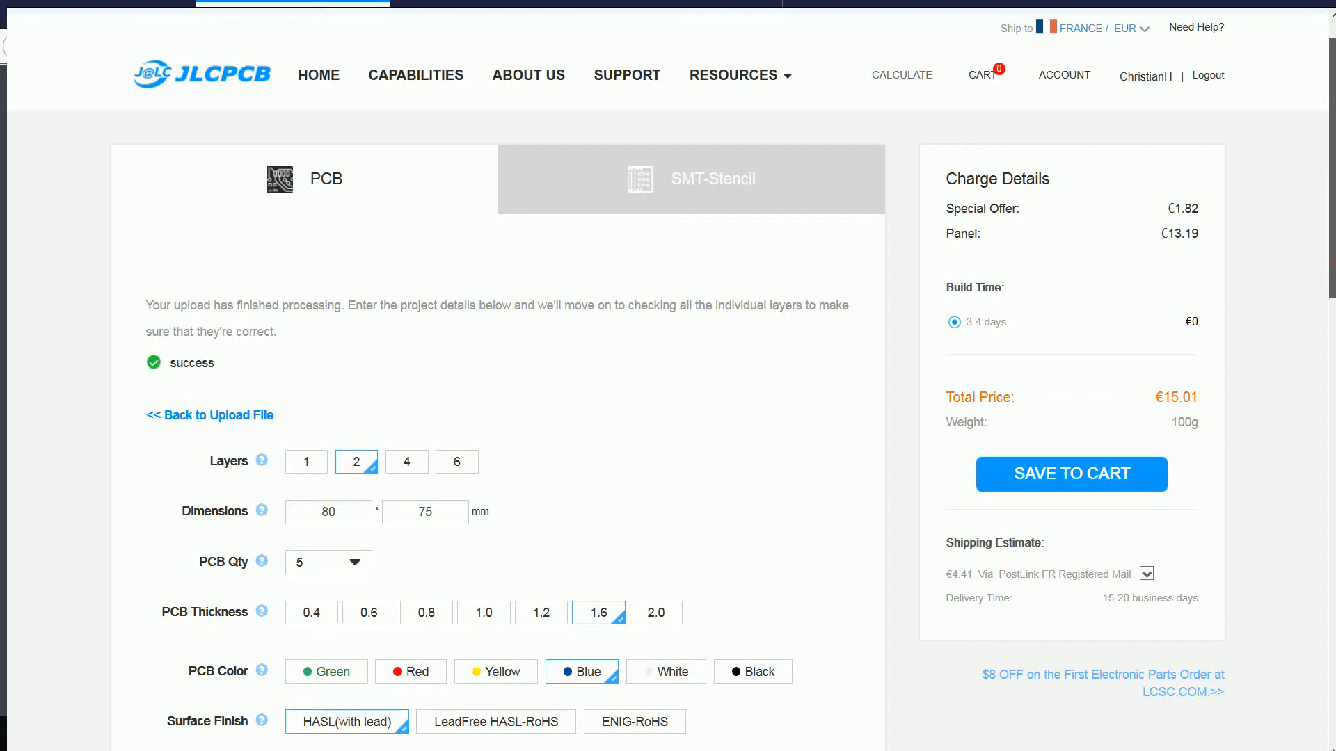
- On the JLCPCB quote, set the PCB color to Blue and Different Design to 3, and review the charge details
scroll(668, 376, "down", 7)
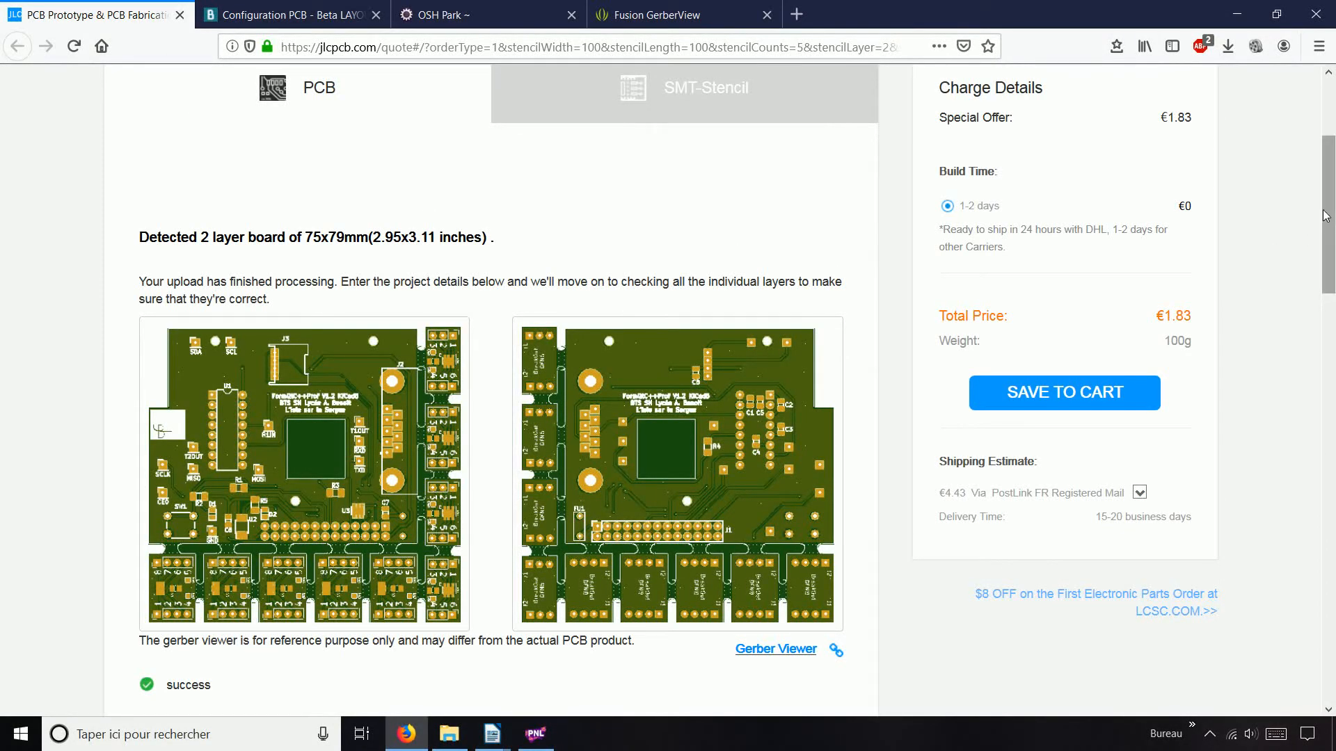
left_click_drag(1327, 208, 1330, 354)
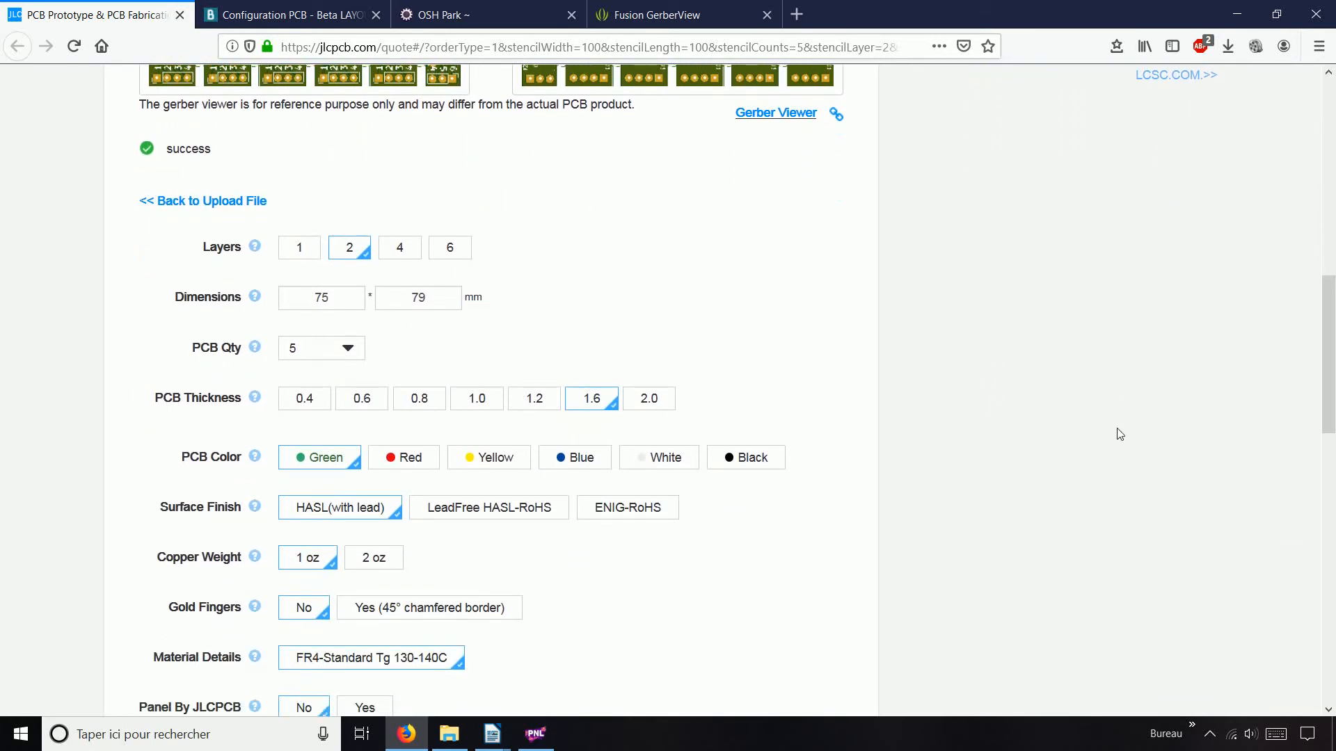
left_click(583, 462)
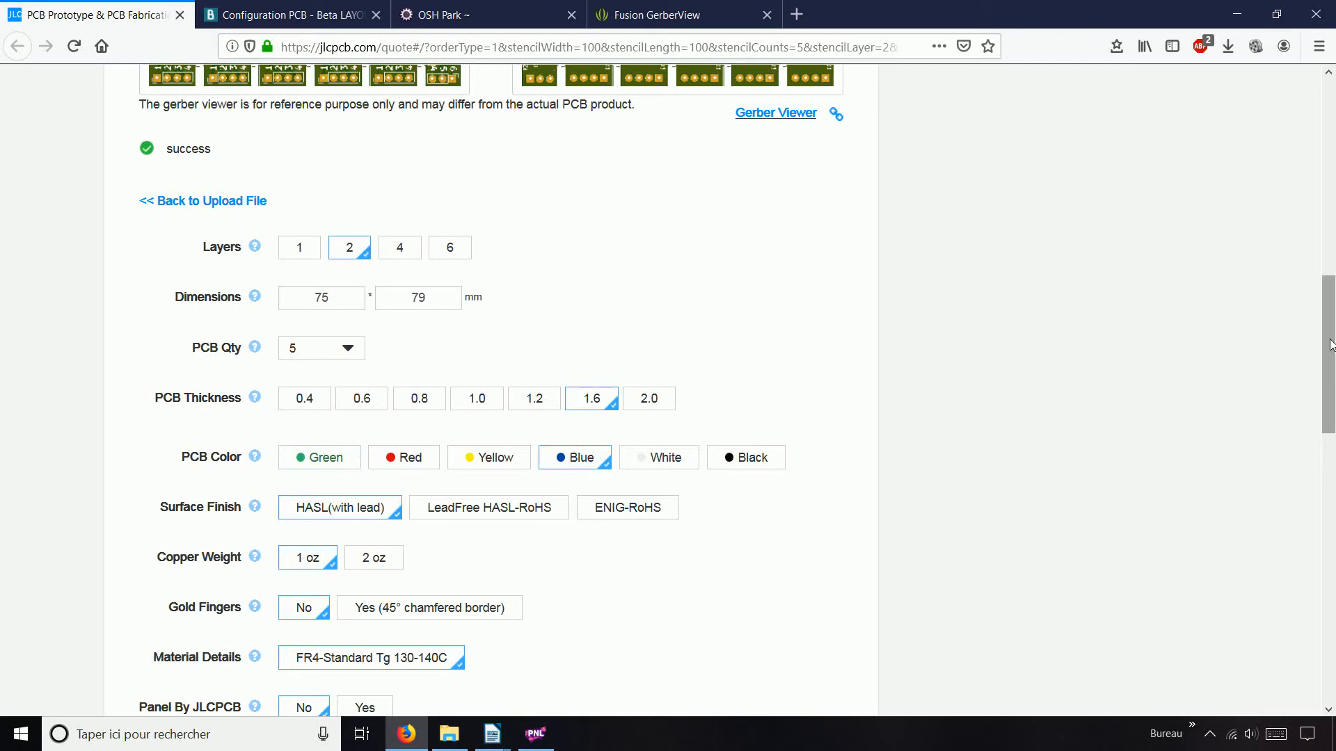
left_click_drag(1330, 345, 1330, 408)
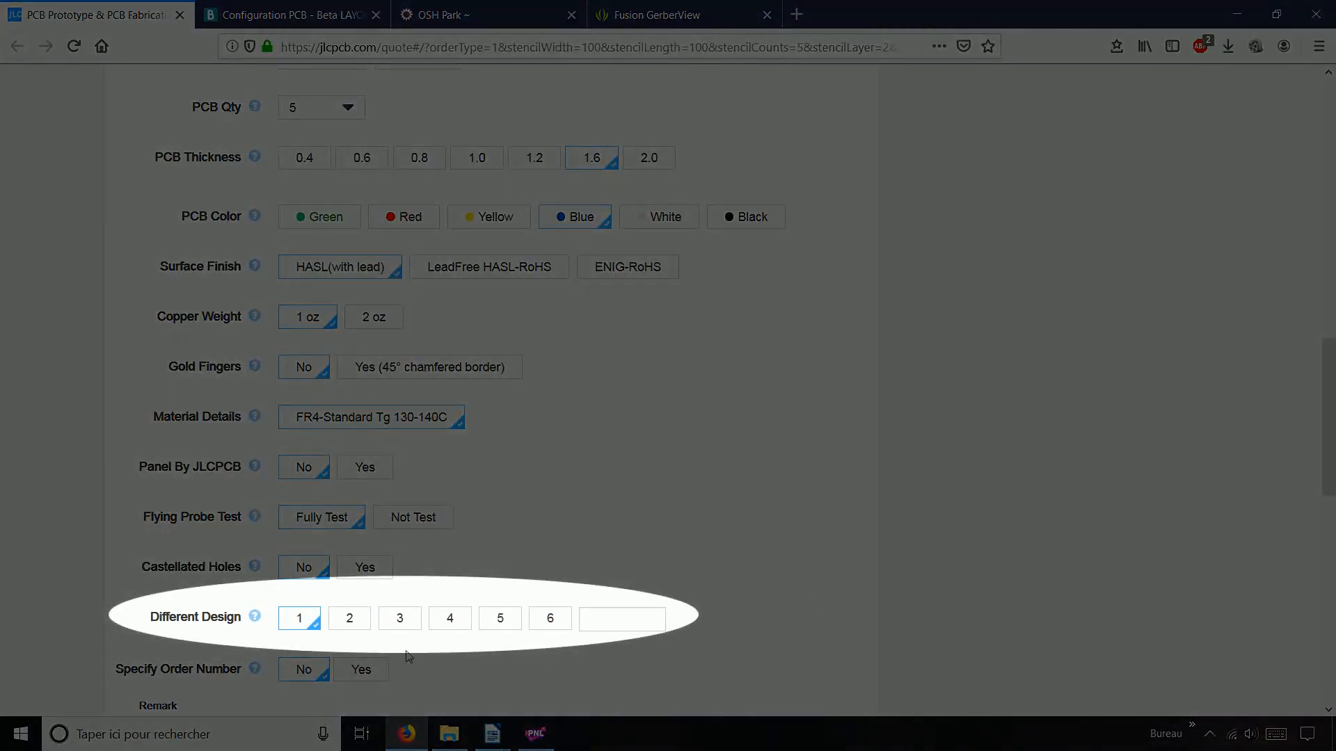
left_click(402, 622)
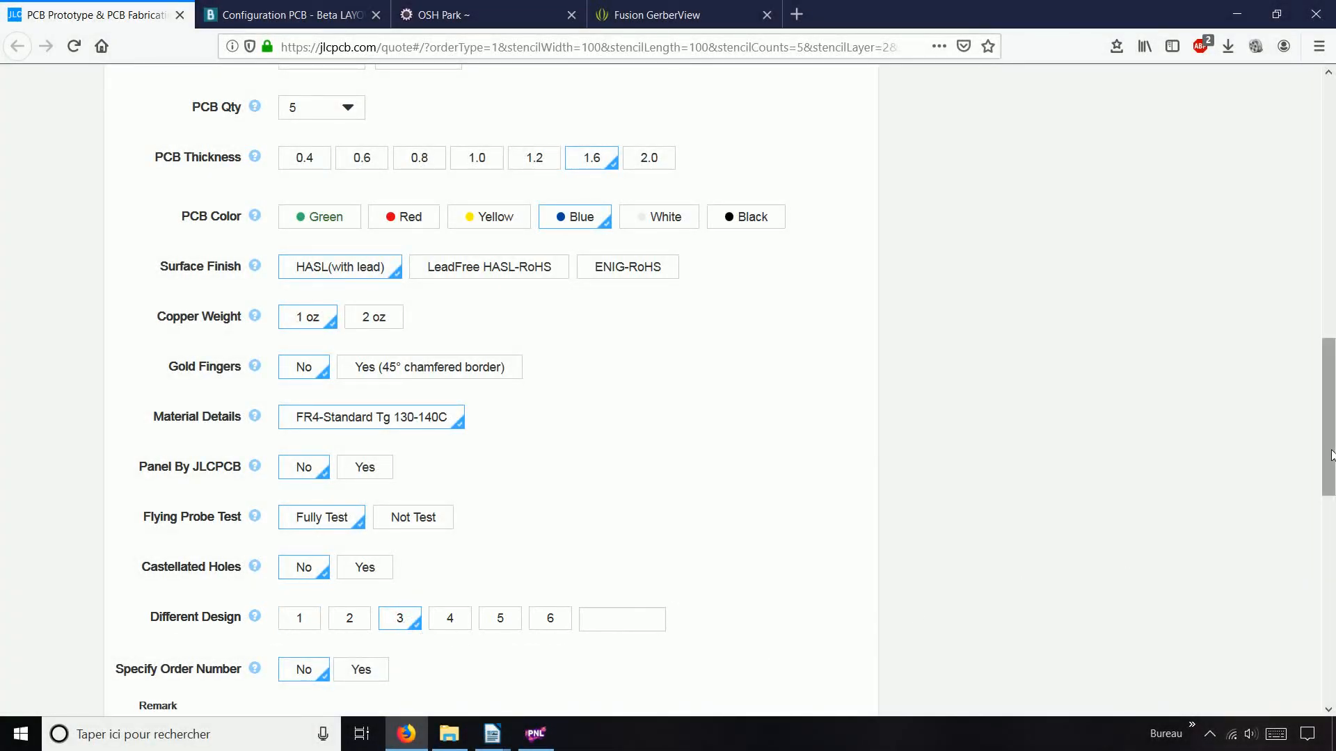
left_click_drag(1331, 454, 1333, 222)
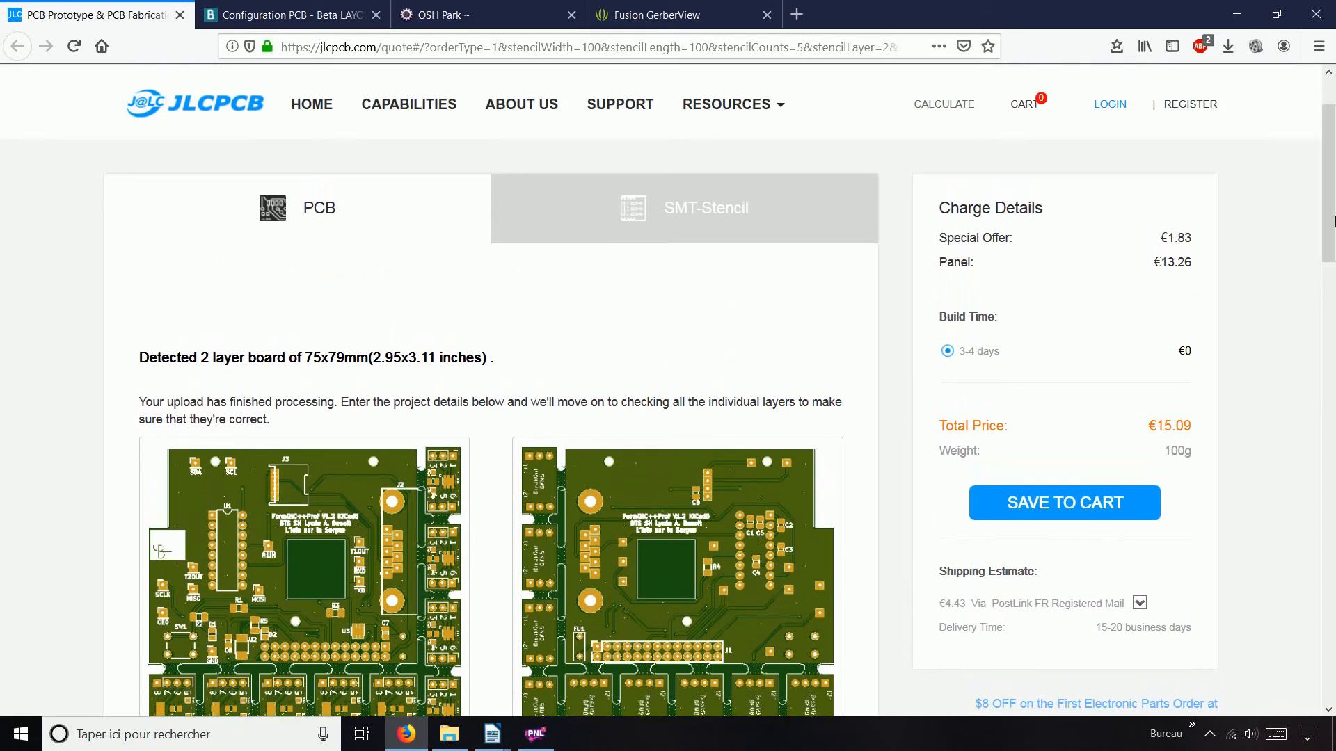